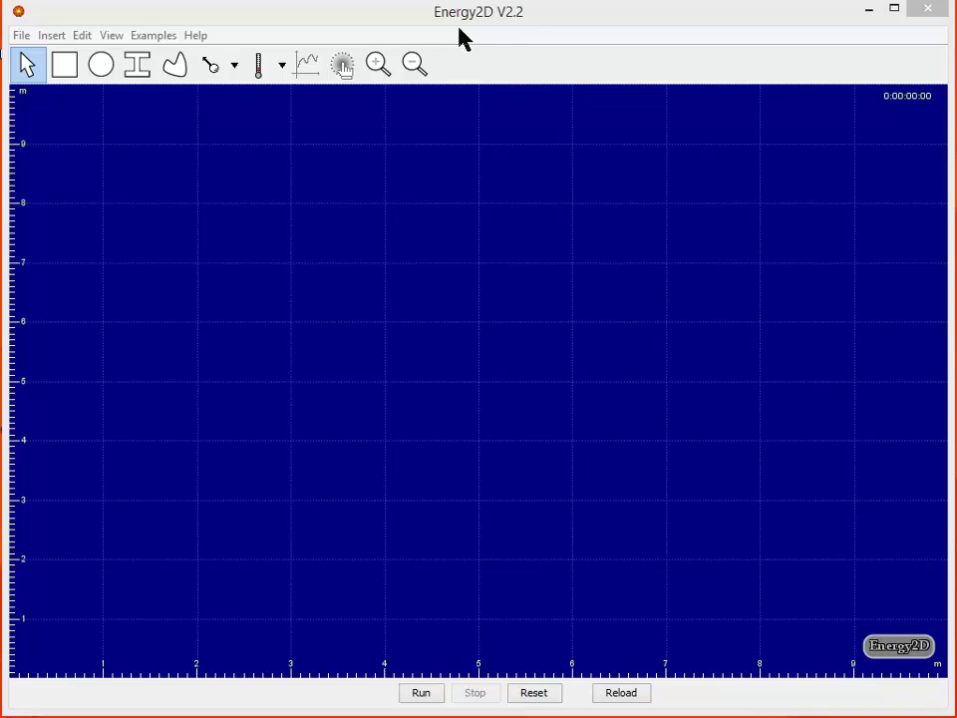
# Reveal the Industrial Applications examples: Solar Oven, Solar Chimney, Trombe Wall and more
pyautogui.click(146, 39)
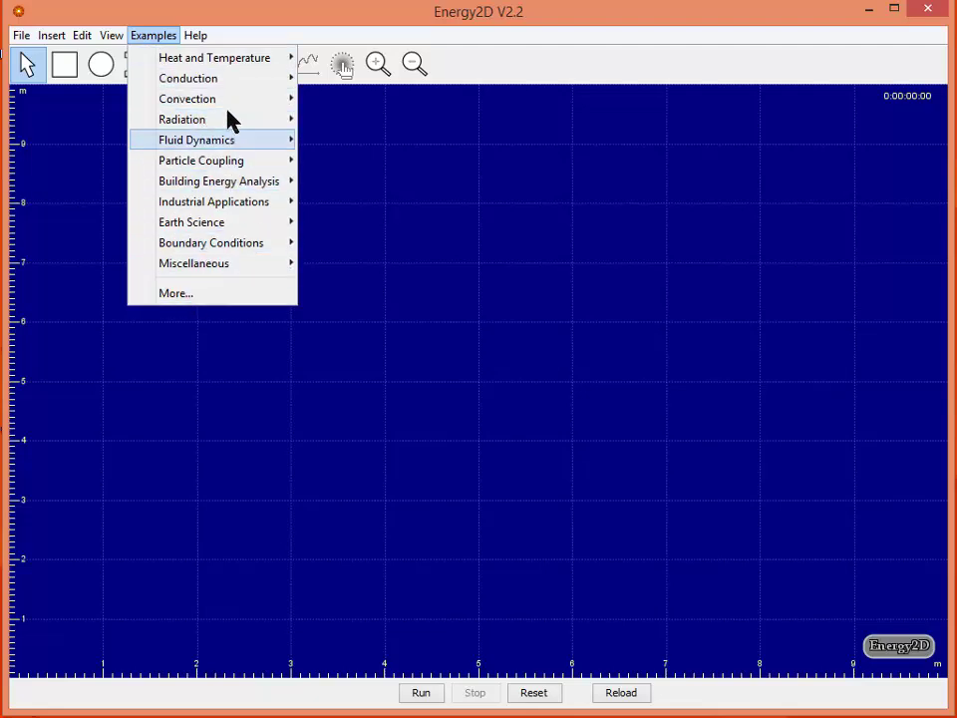
pyautogui.moveTo(214, 65)
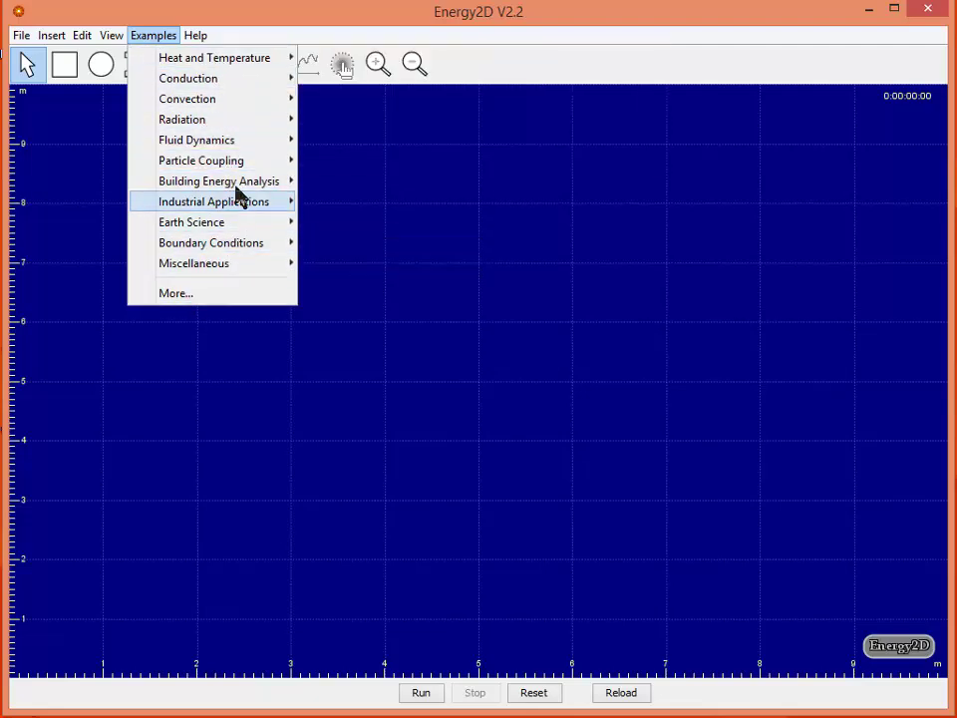
pyautogui.moveTo(236, 187)
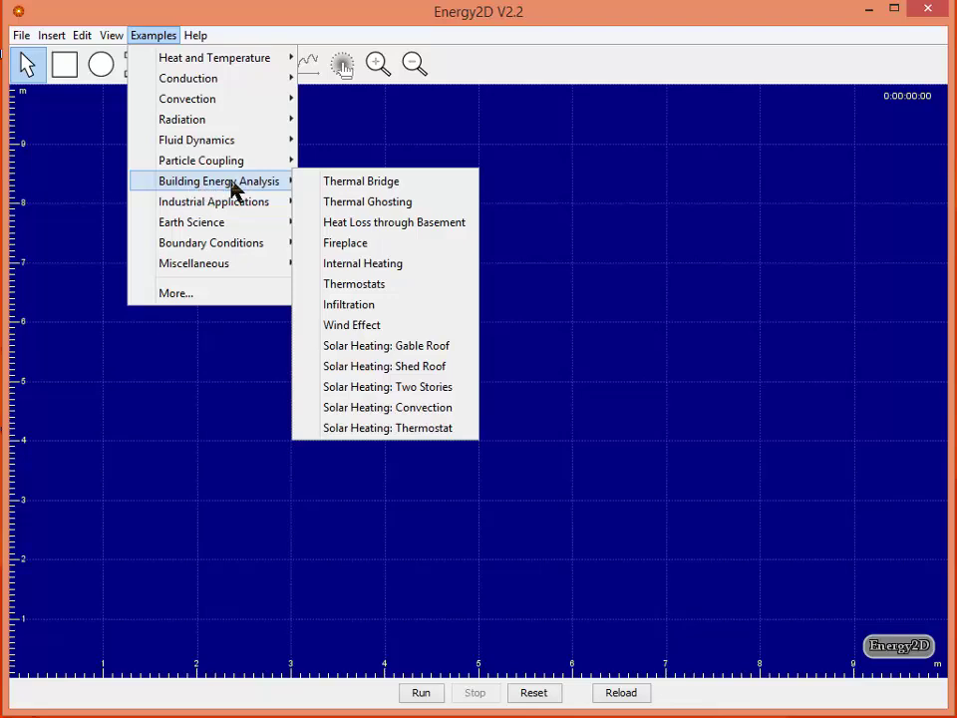
pyautogui.moveTo(183, 209)
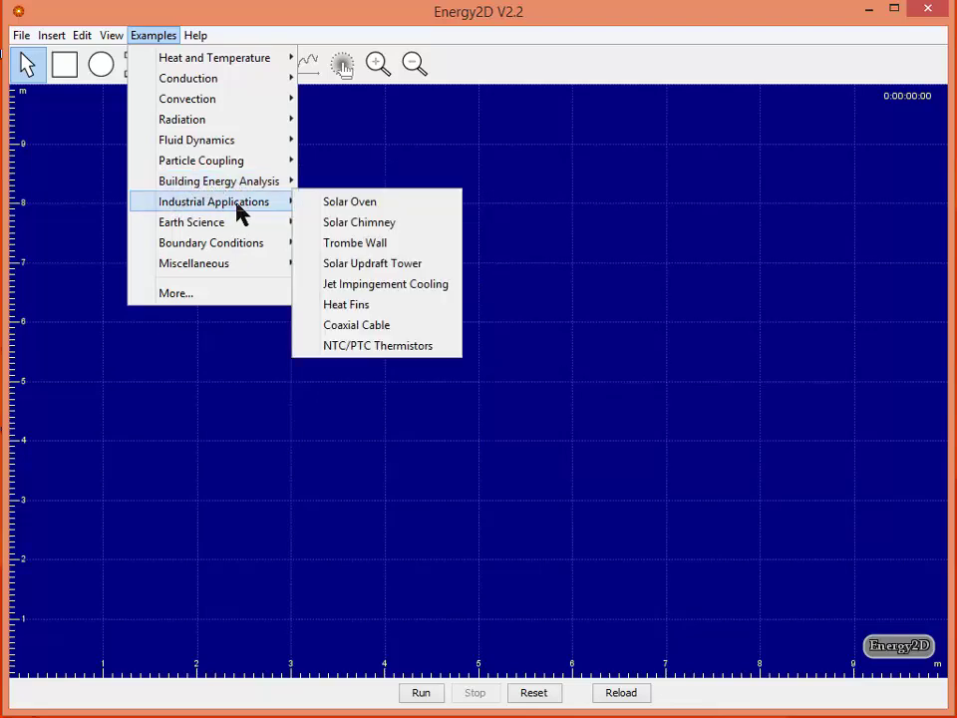
# Load the Solar Chimney example, run it until airflow streamlines form, then stop it
pyautogui.click(361, 224)
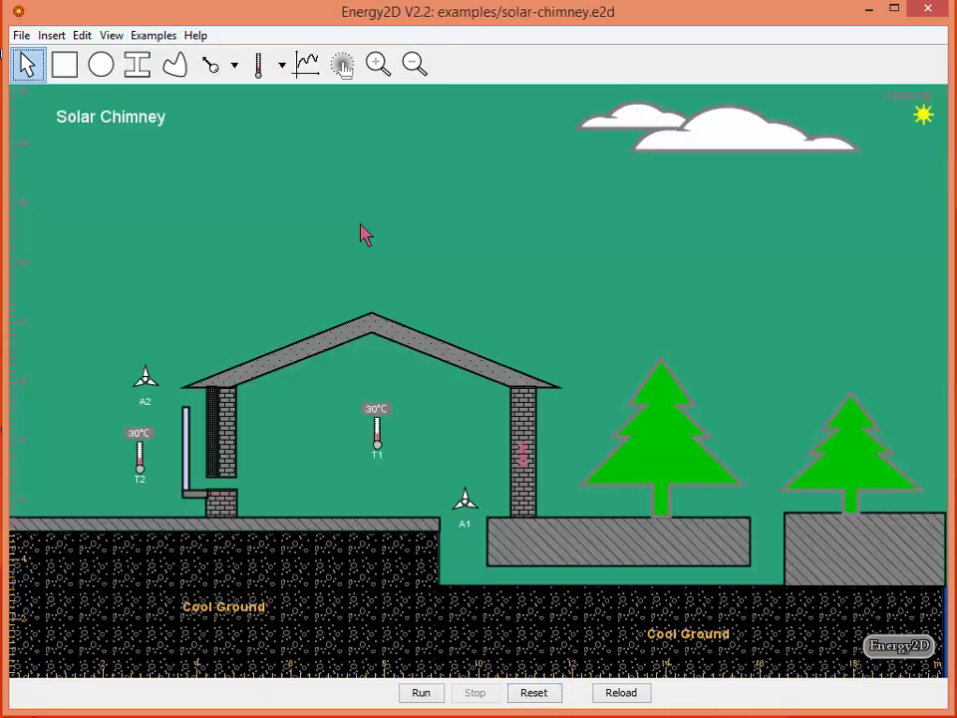
pyautogui.click(420, 693)
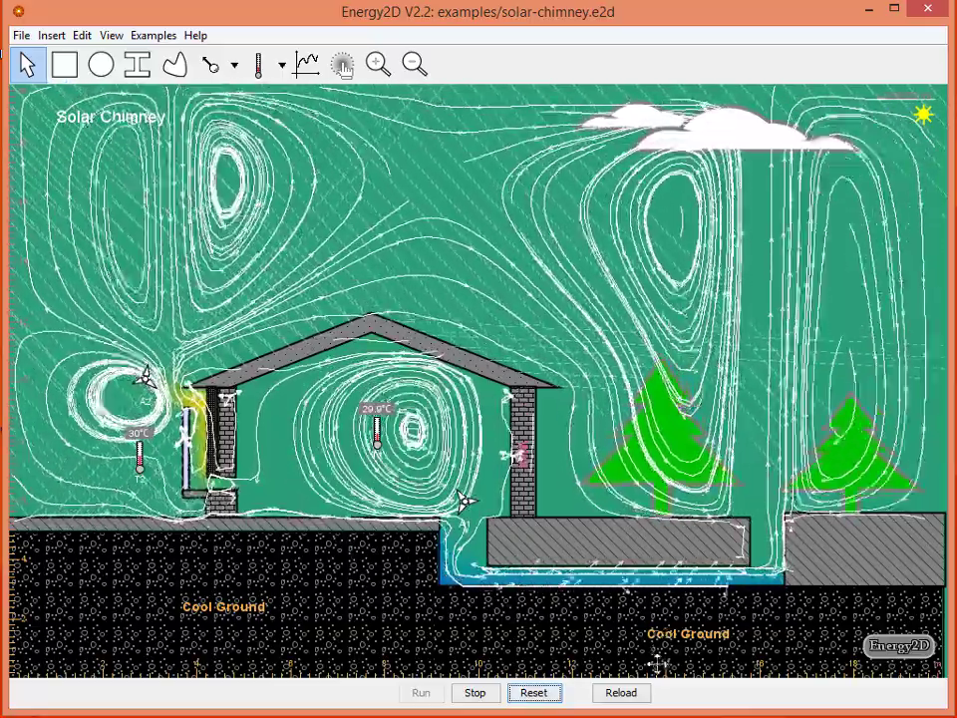
pyautogui.click(475, 693)
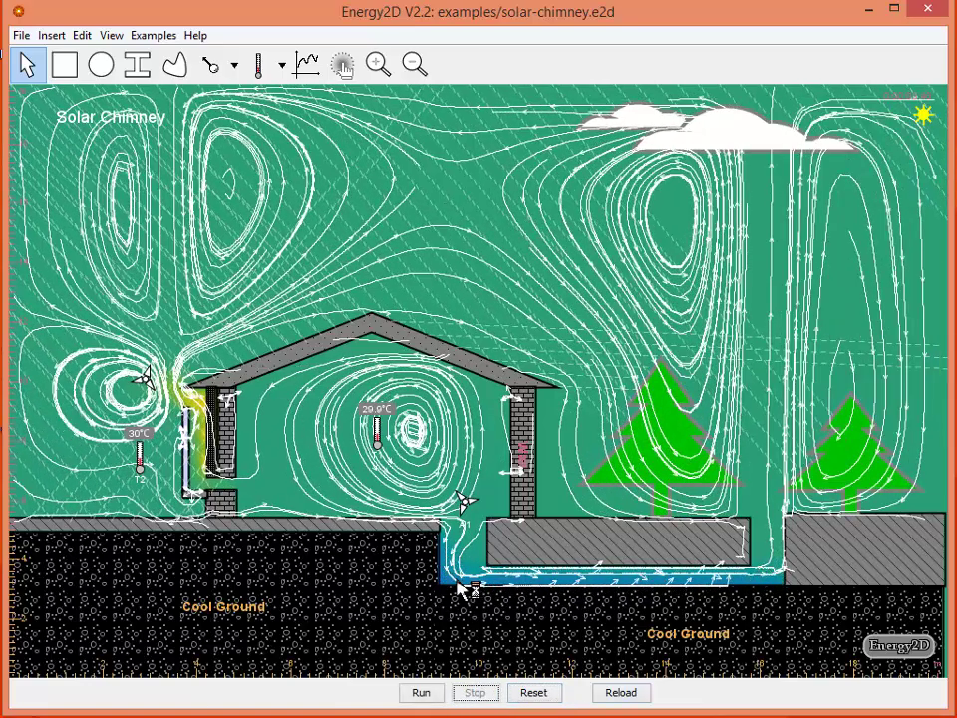
pyautogui.click(183, 472)
pyautogui.click(153, 35)
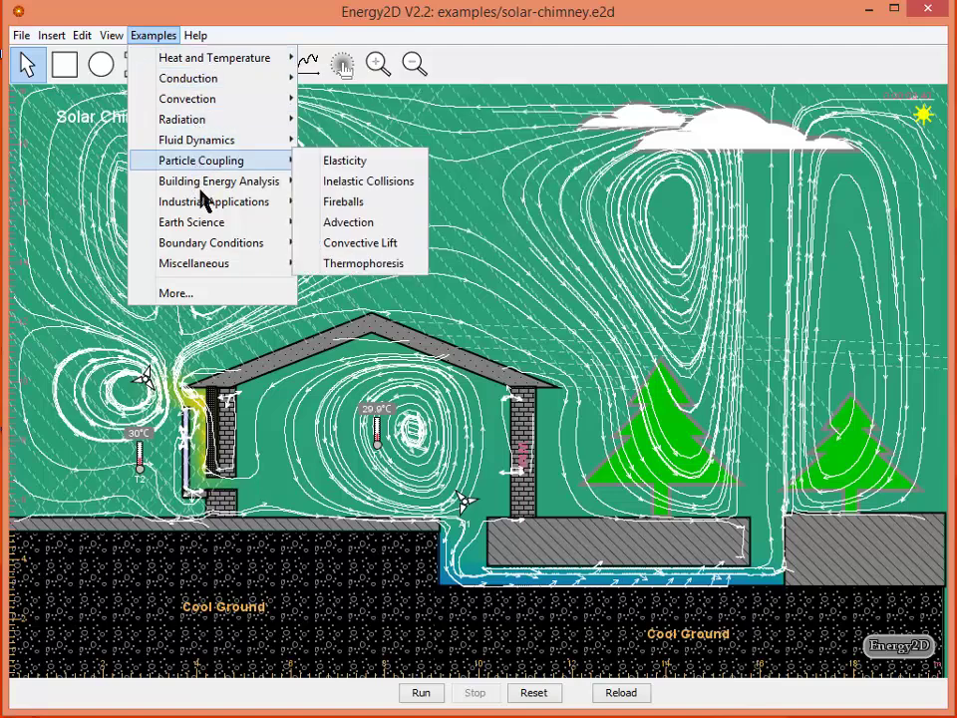
# Load the Building Energy Analysis Thermal Bridge example and run it until the stud sensor reads 14.7 °C
pyautogui.moveTo(206, 181)
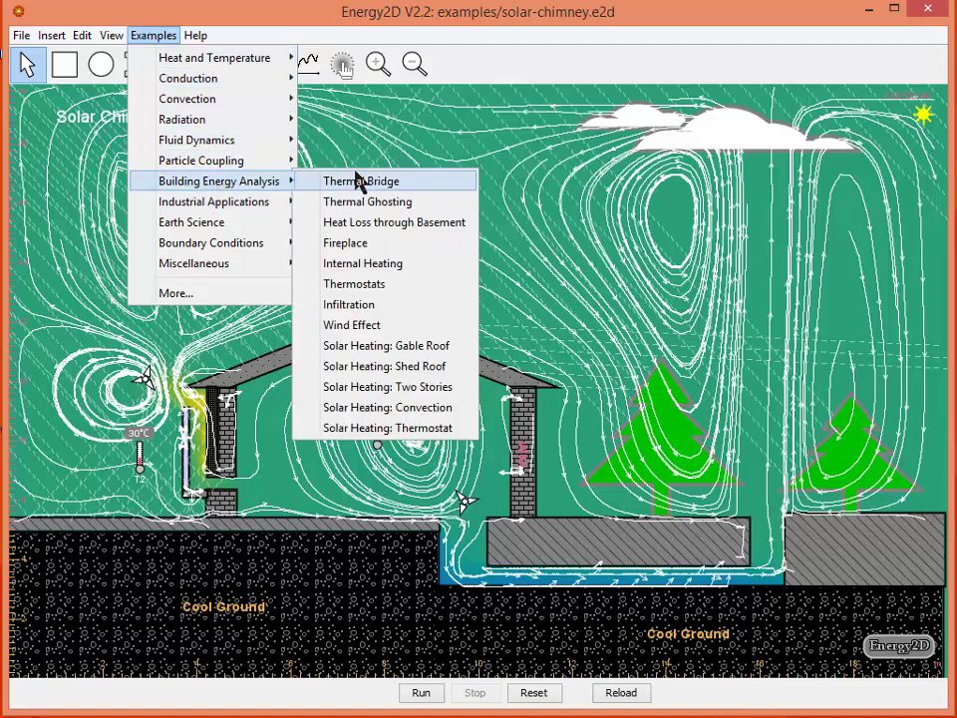
pyautogui.click(434, 187)
pyautogui.click(418, 695)
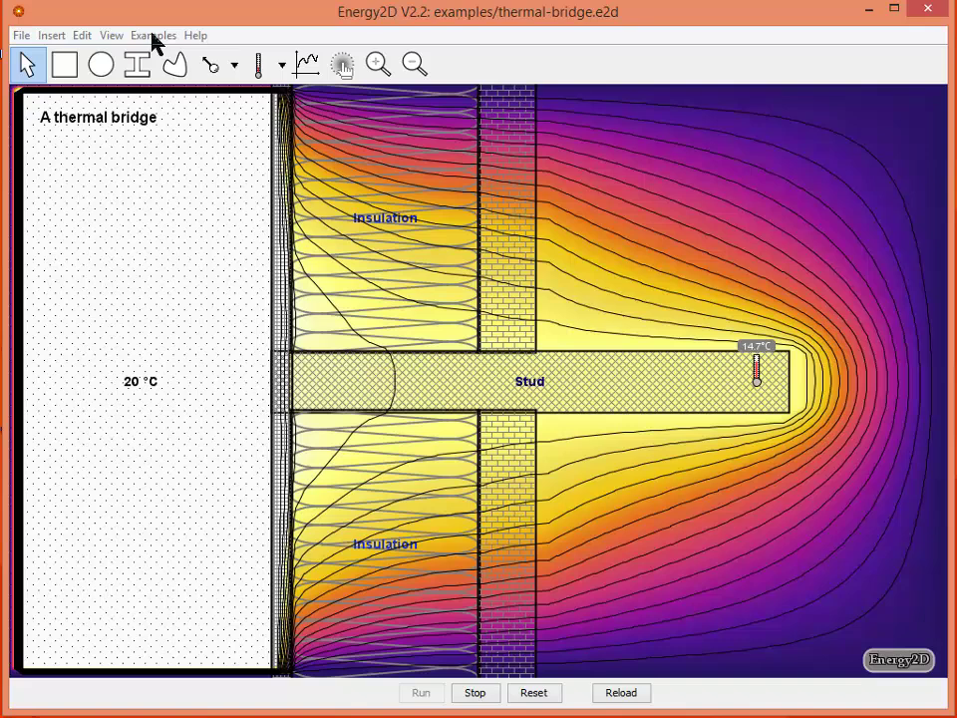
pyautogui.click(153, 36)
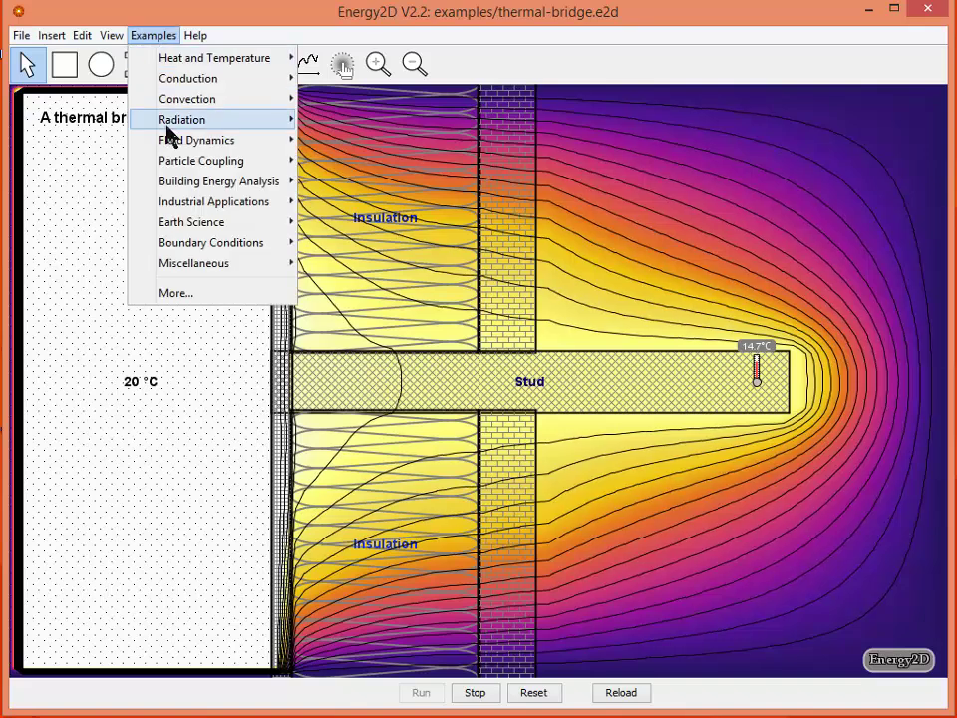
pyautogui.moveTo(193, 208)
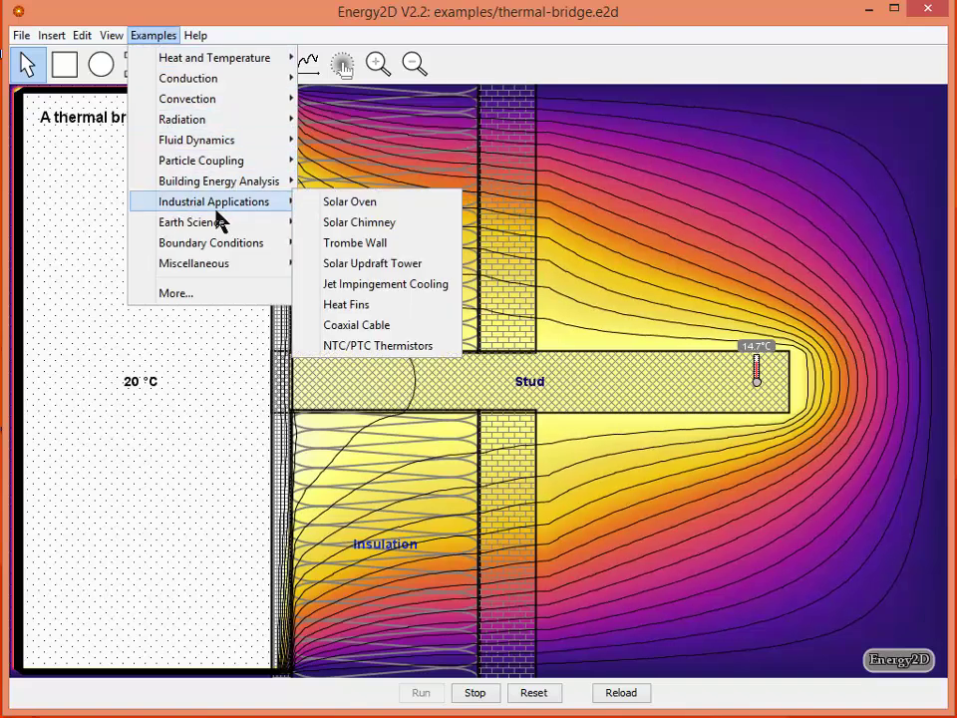
# Load the Trombe Wall close-up example and run it until warm air leaves the upper vent
pyautogui.click(355, 249)
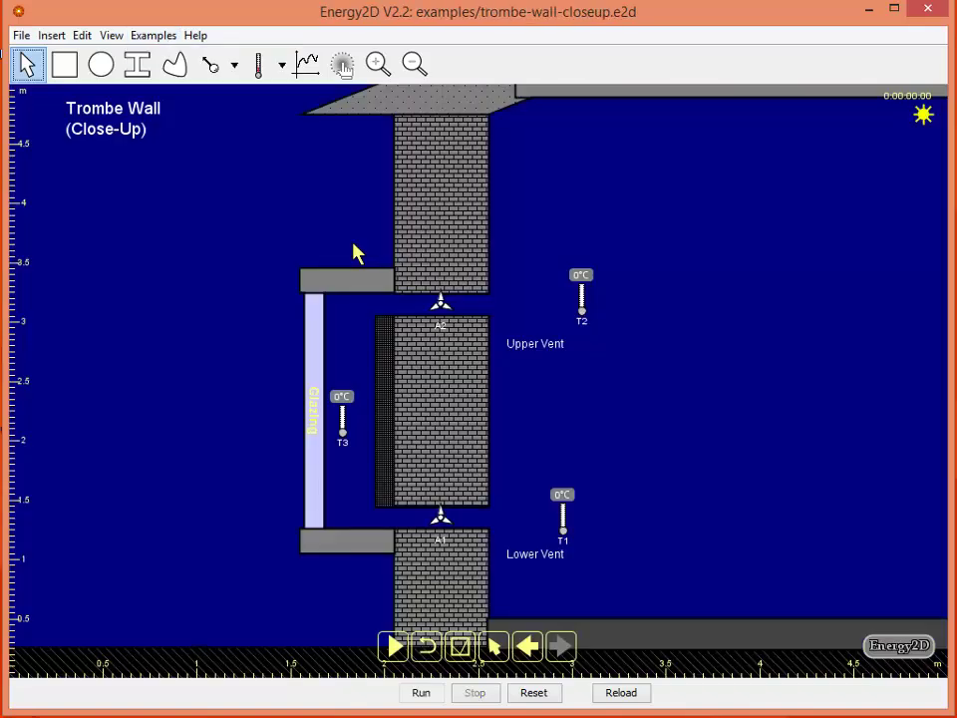
pyautogui.click(421, 693)
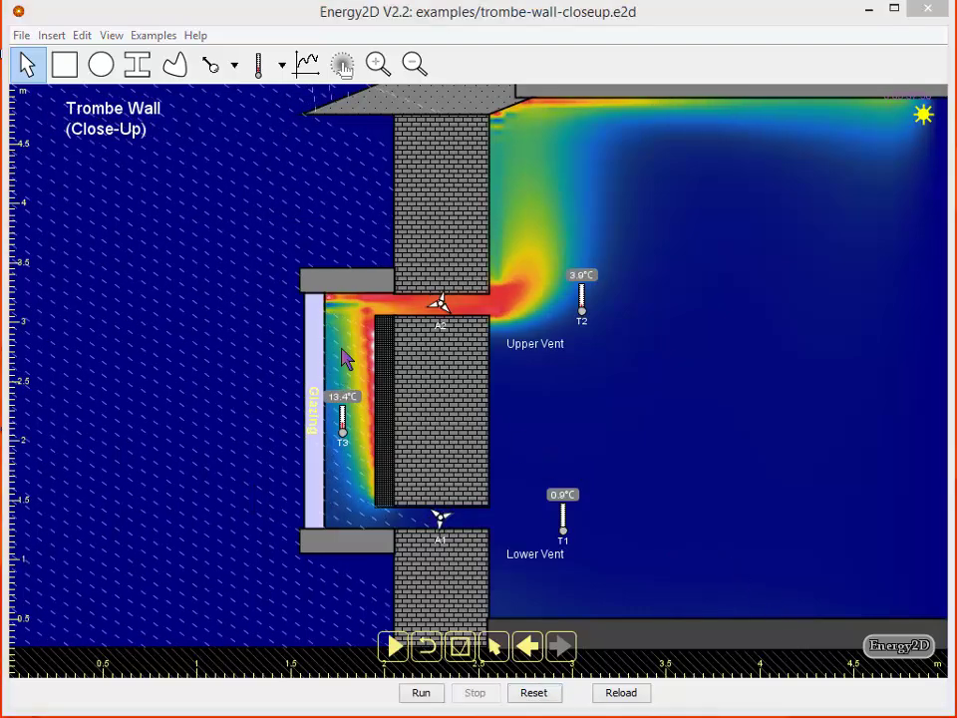
# Create a new blank model 20 m wide with a 20 °C background temperature
pyautogui.click(22, 36)
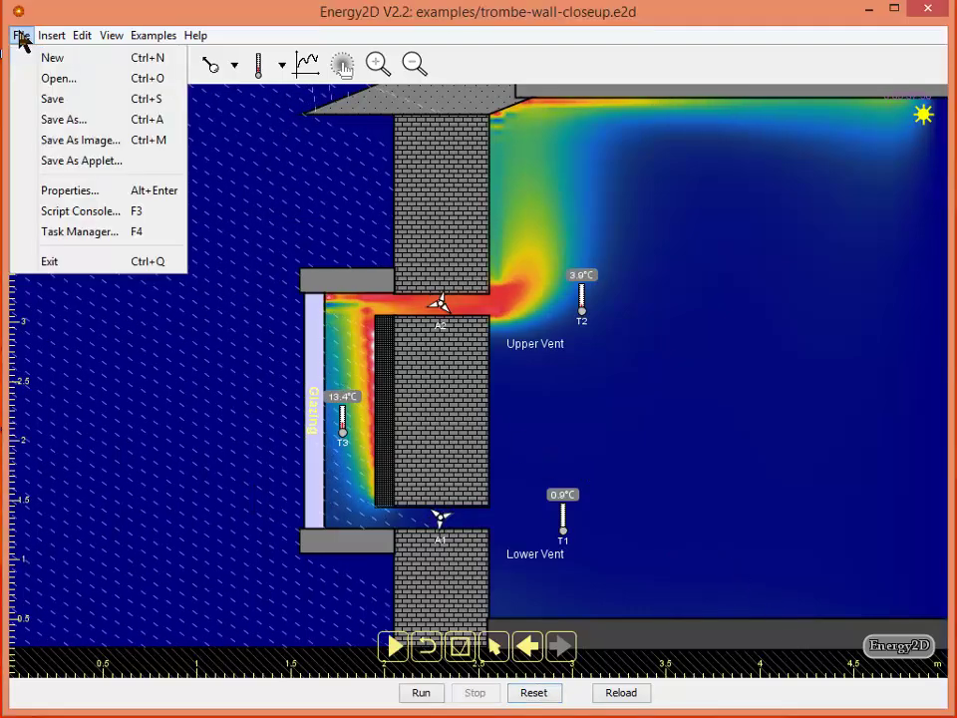
pyautogui.click(28, 58)
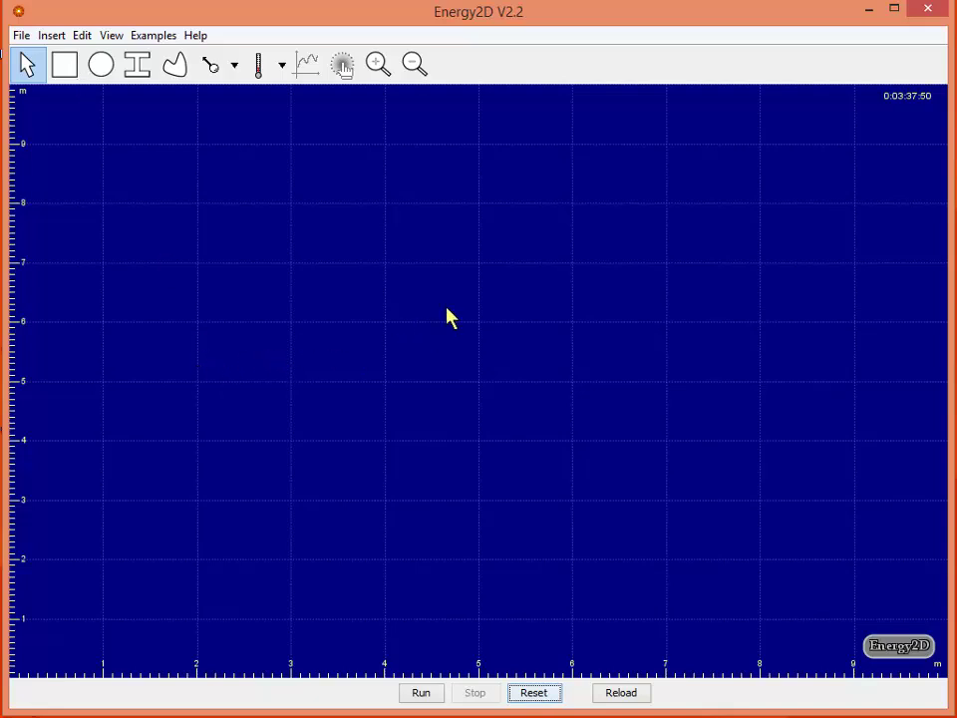
pyautogui.rightClick(487, 256)
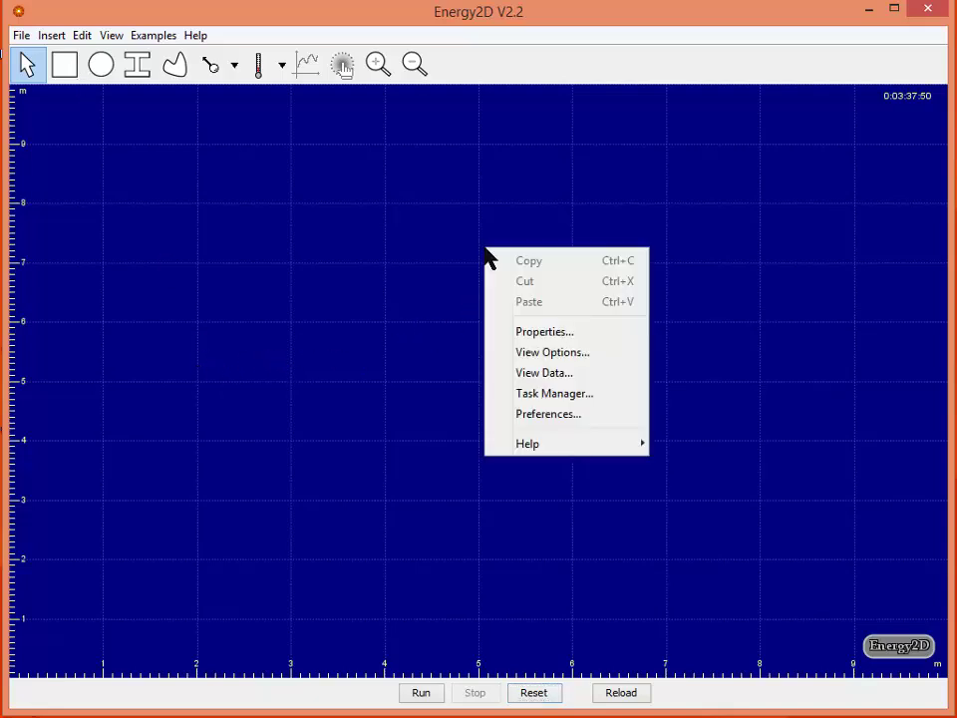
pyautogui.click(542, 332)
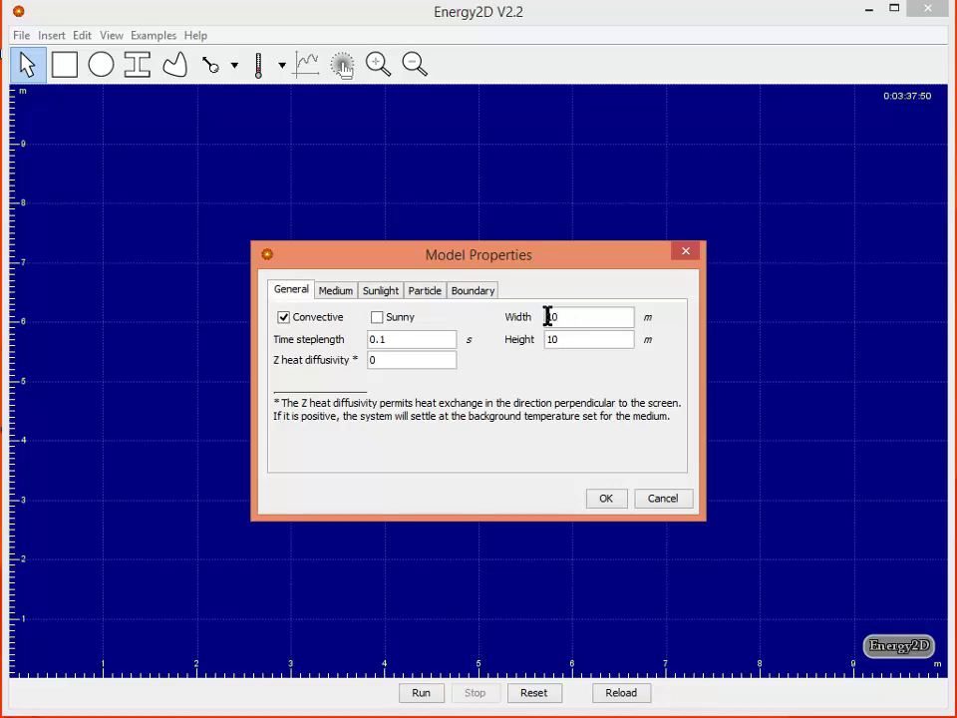
pyautogui.doubleClick(536, 316)
pyautogui.write('20')
pyautogui.click(565, 344)
pyautogui.click(339, 292)
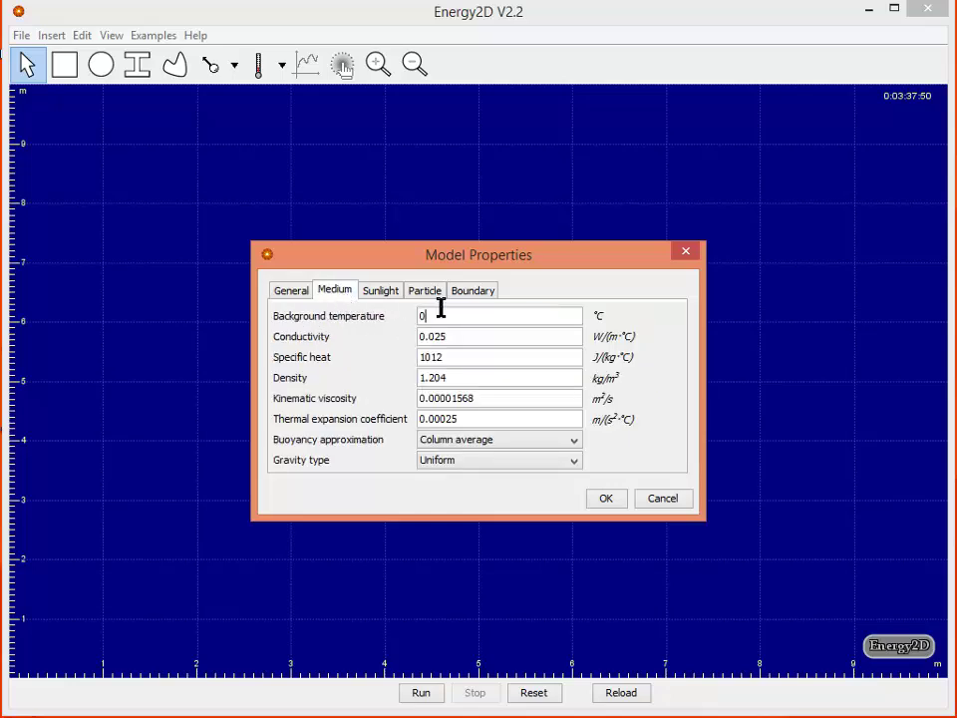
pyautogui.moveTo(441, 311); pyautogui.dragTo(386, 317)
pyautogui.click(613, 503)
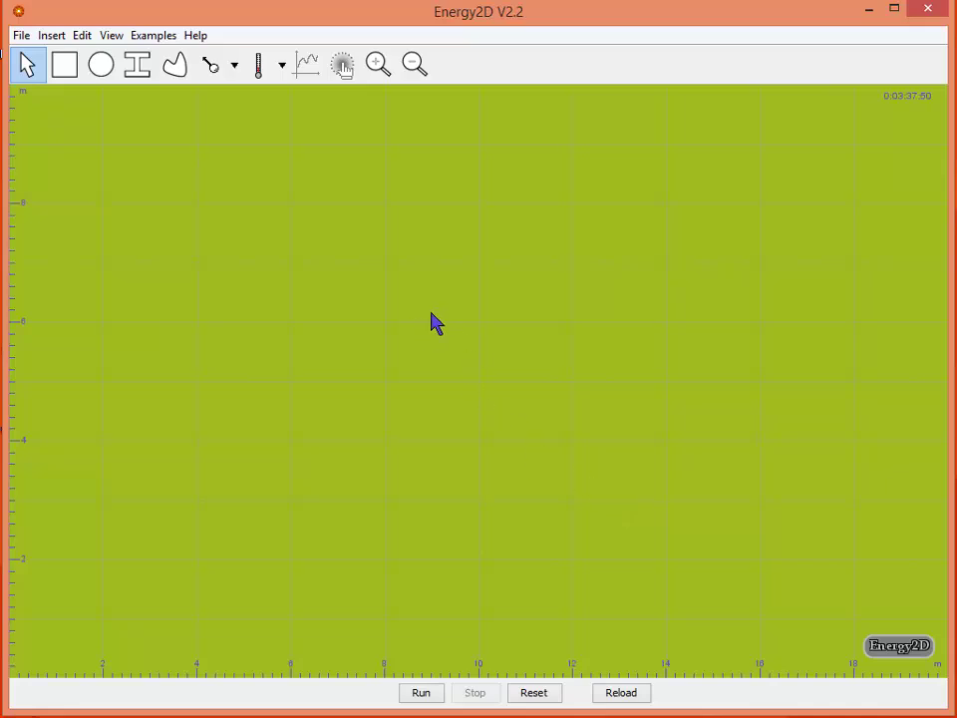
# Set the Visualization mouse reading to Temperature so the canvas reports 20 °C
pyautogui.rightClick(442, 290)
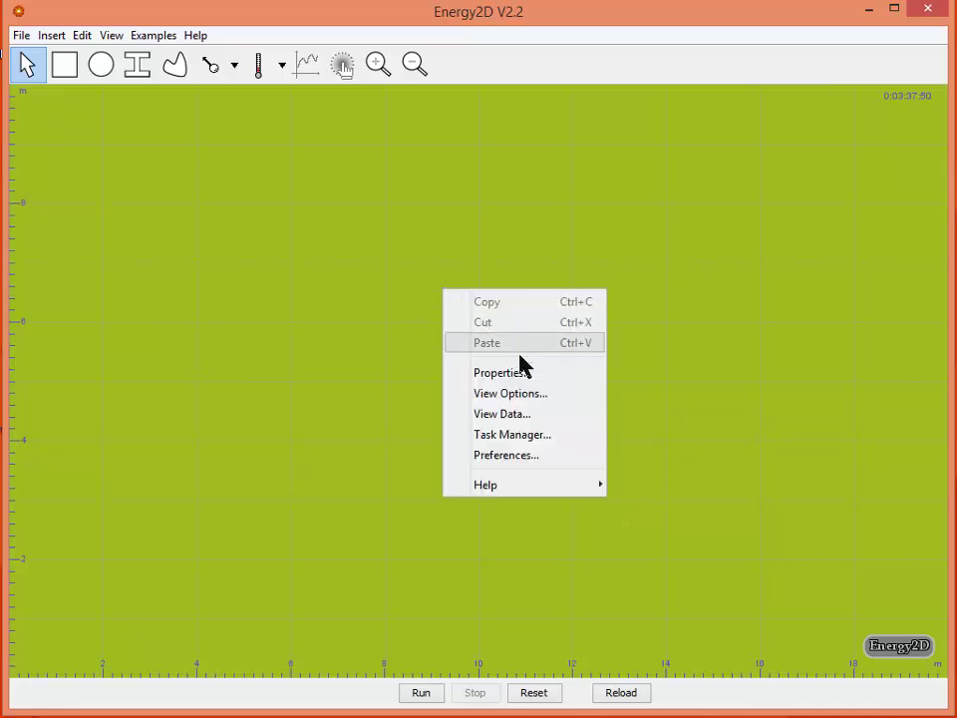
pyautogui.click(487, 398)
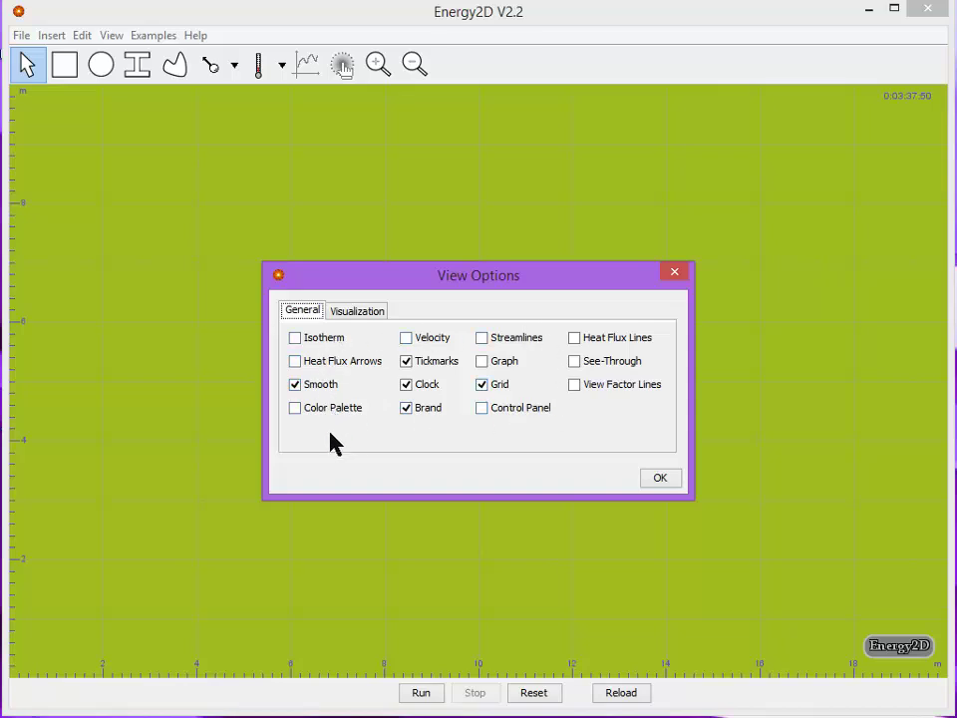
pyautogui.click(356, 312)
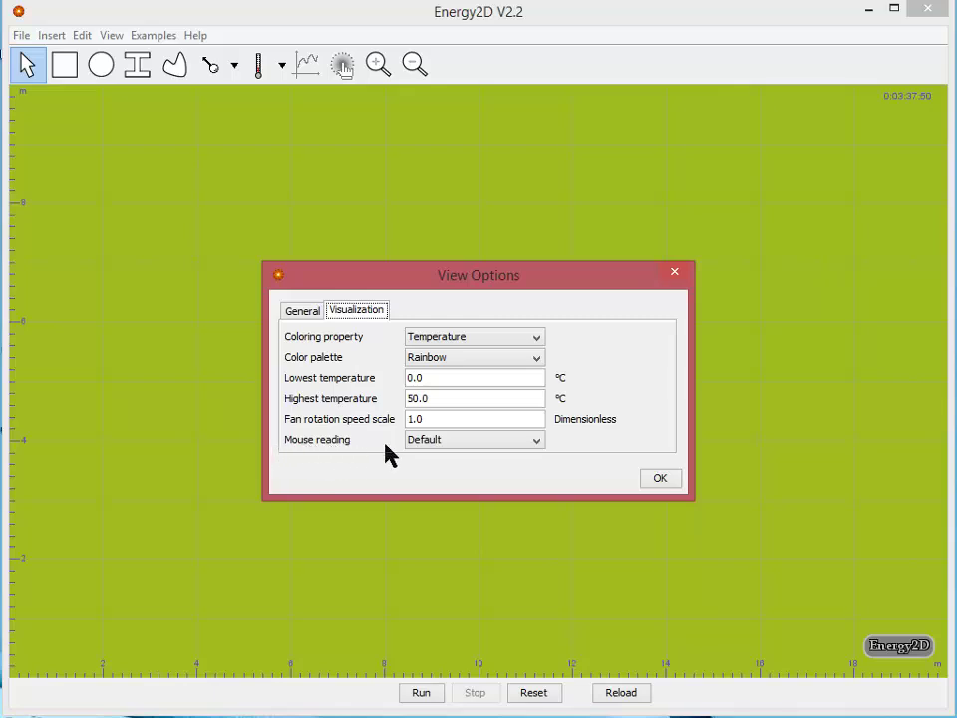
pyautogui.click(455, 445)
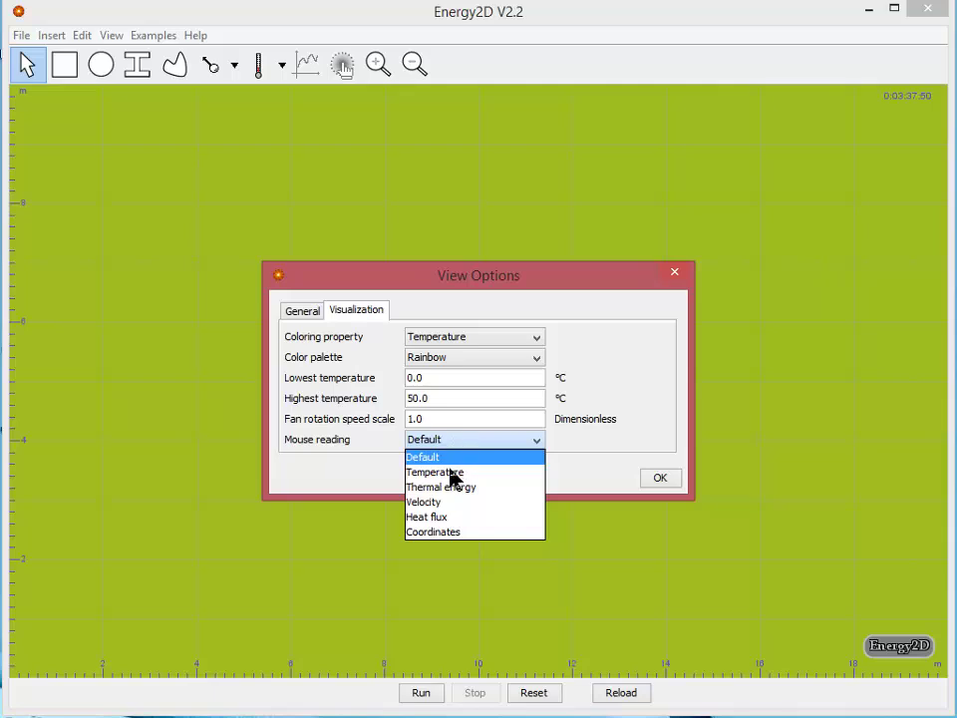
pyautogui.click(443, 471)
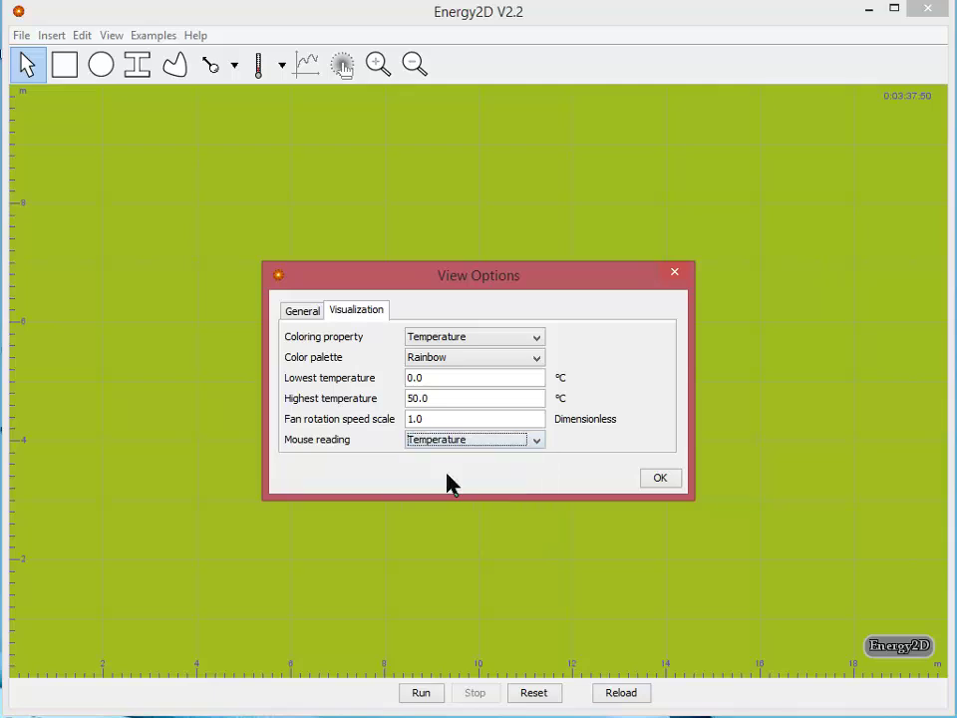
pyautogui.click(660, 479)
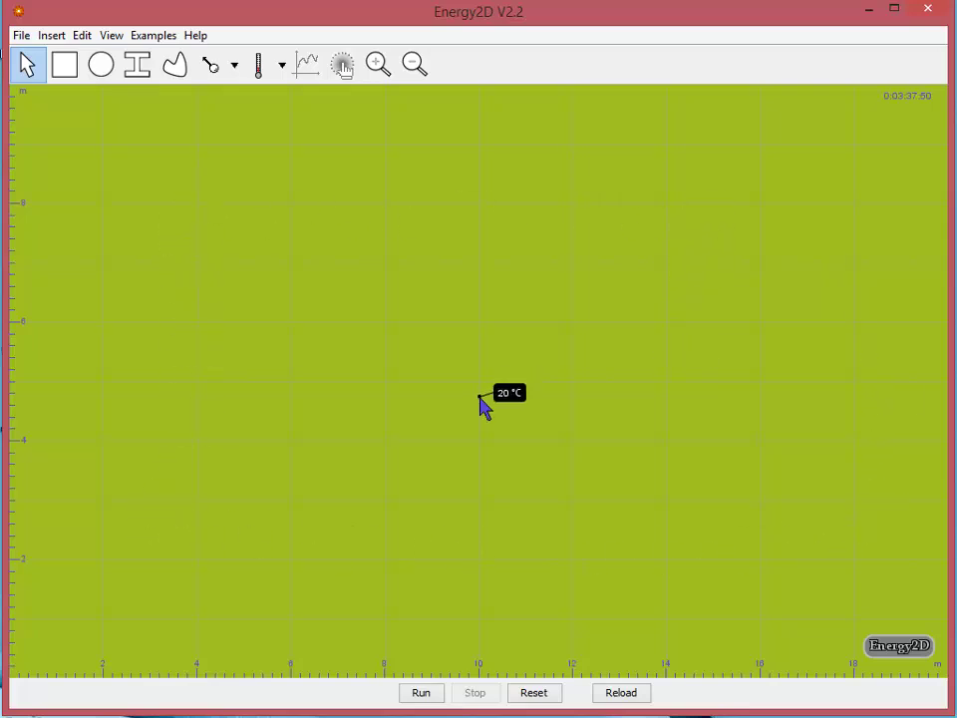
# Draw a wide rectangular floor block along the bottom of the canvas
pyautogui.click(62, 68)
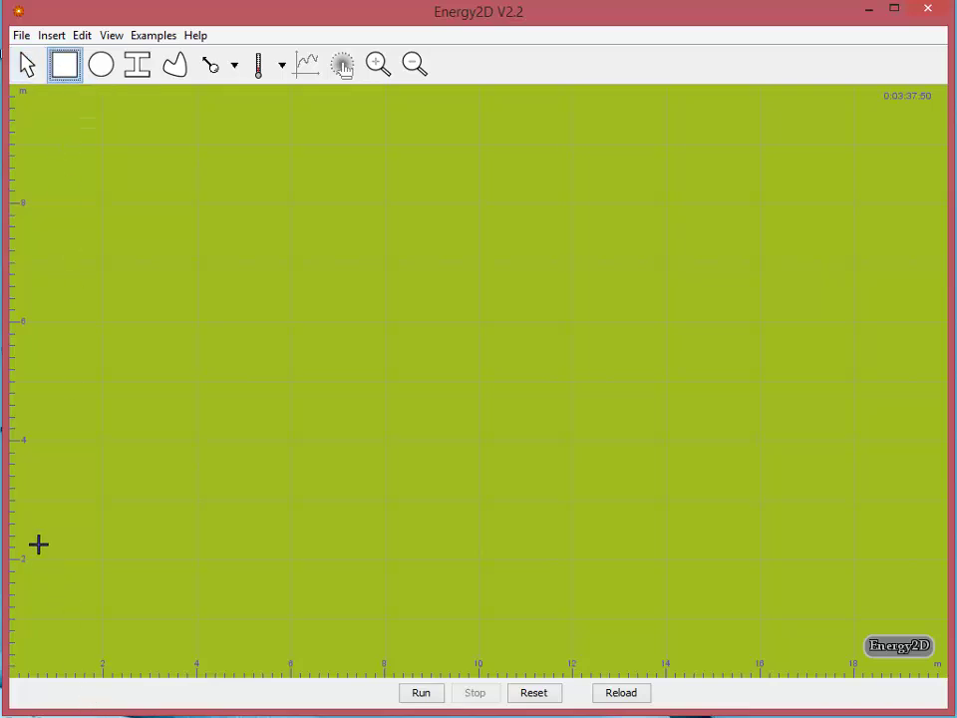
pyautogui.moveTo(37, 515); pyautogui.dragTo(912, 638)
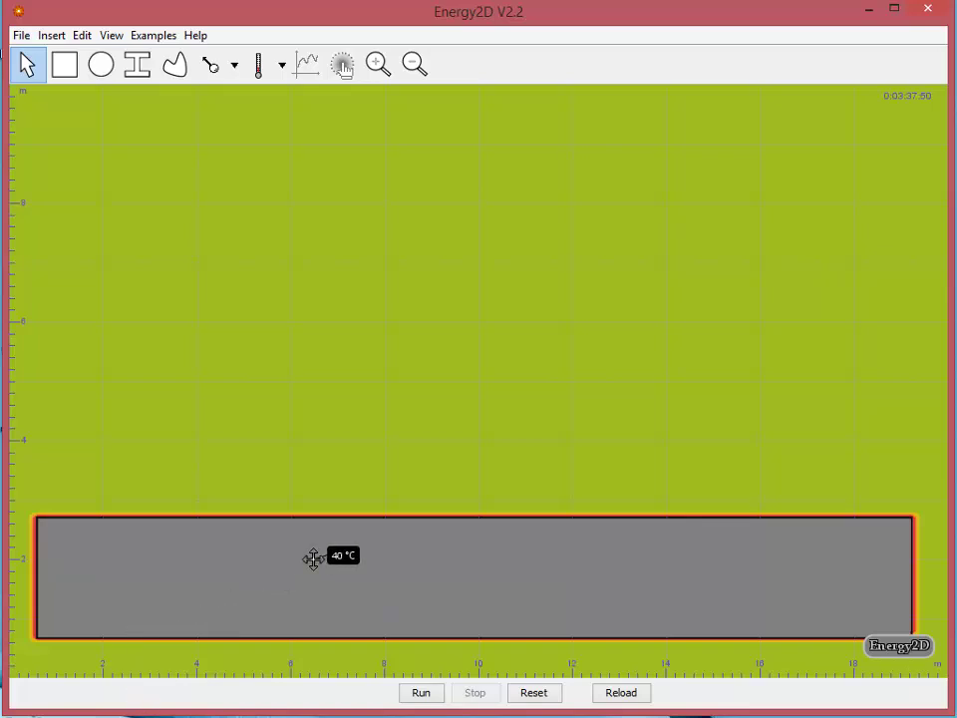
pyautogui.click(484, 558)
# In the floor block's Geometry properties, set Width 20 and Center x 10, selecting Center y
pyautogui.rightClick(460, 565)
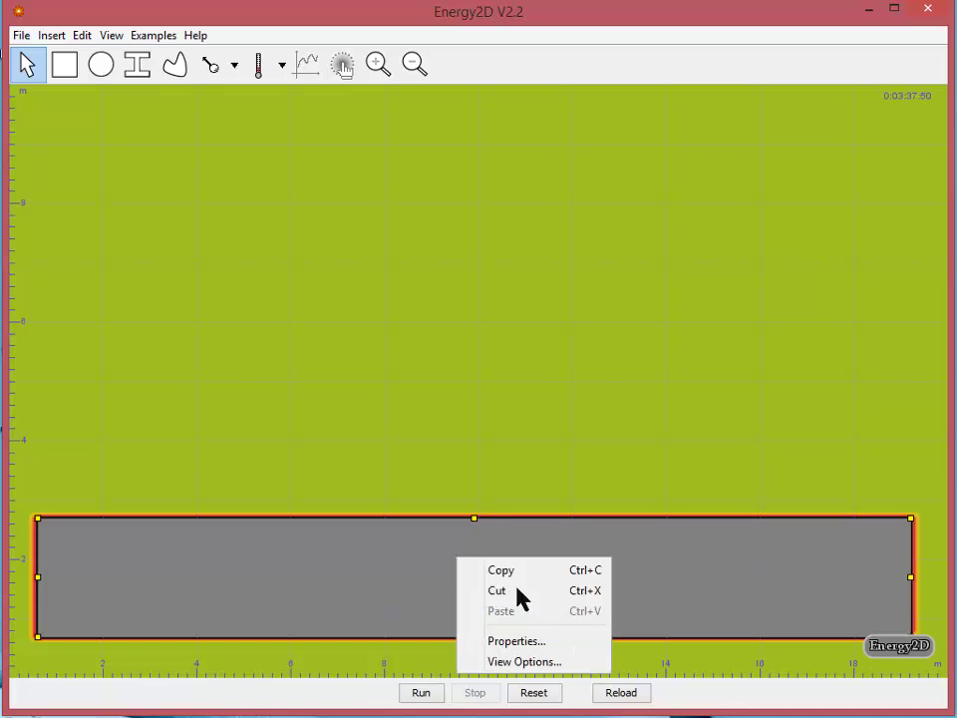
pyautogui.click(546, 643)
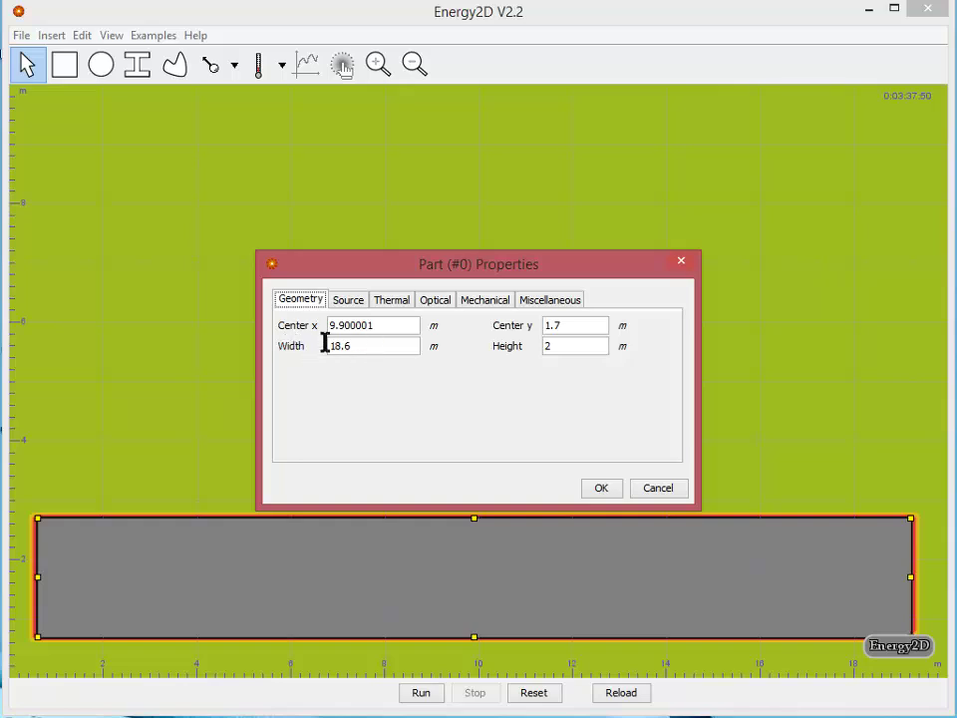
pyautogui.doubleClick(326, 346)
pyautogui.write('20')
pyautogui.doubleClick(579, 345)
pyautogui.click(547, 354)
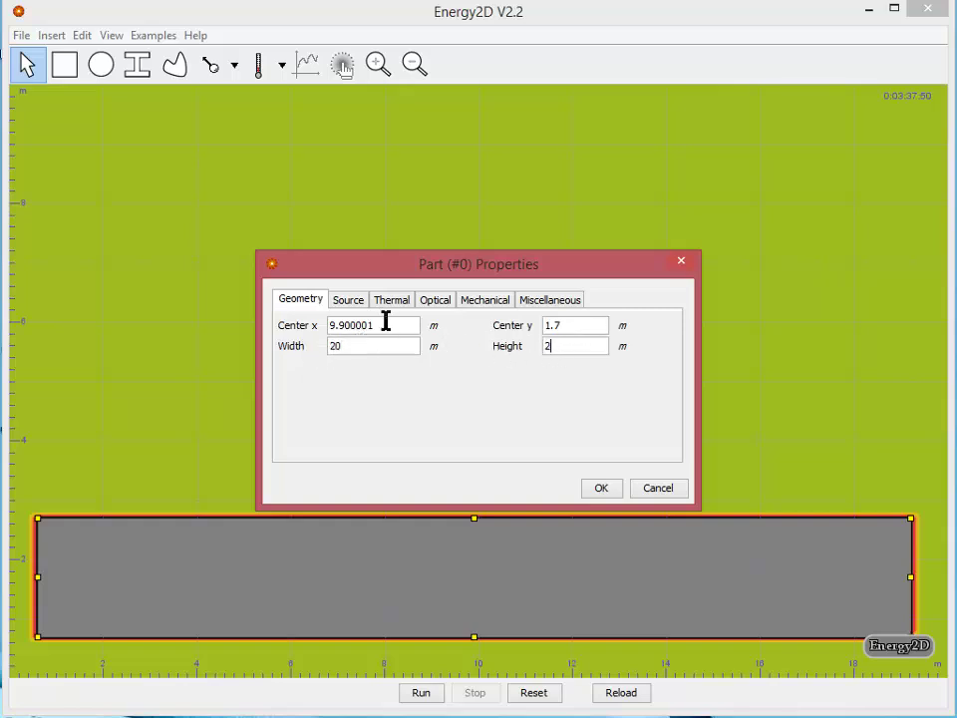
pyautogui.moveTo(398, 325); pyautogui.dragTo(305, 322)
pyautogui.write('10')
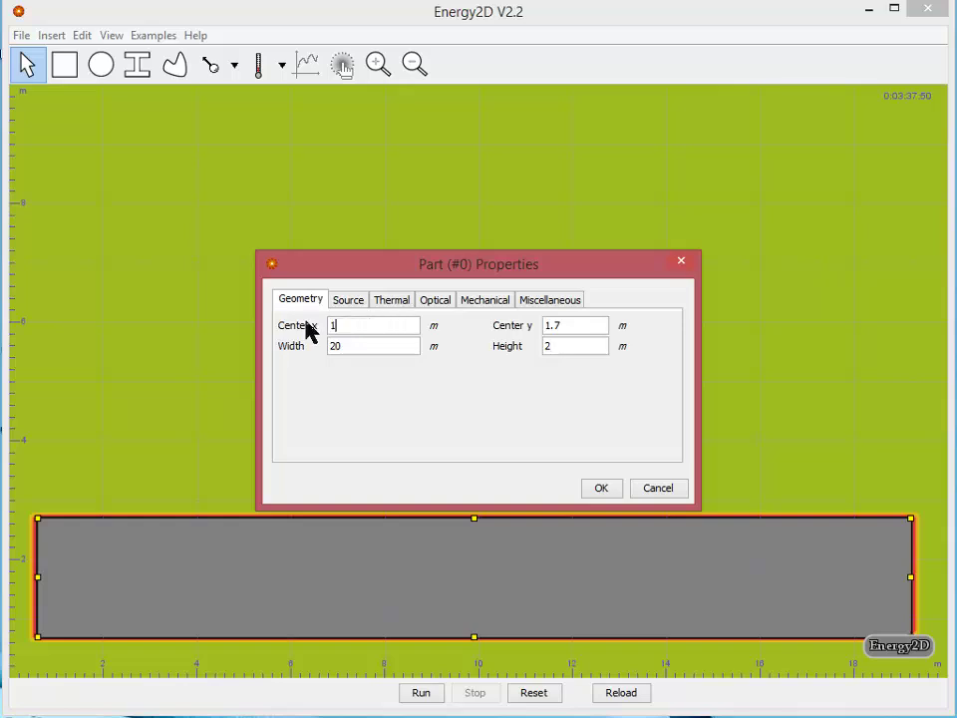
pyautogui.moveTo(586, 325); pyautogui.dragTo(497, 331)
# Apply Center y 1 to the floor, then set its source temperature to 10 °C
pyautogui.write('1')
pyautogui.click(598, 488)
pyautogui.rightClick(590, 598)
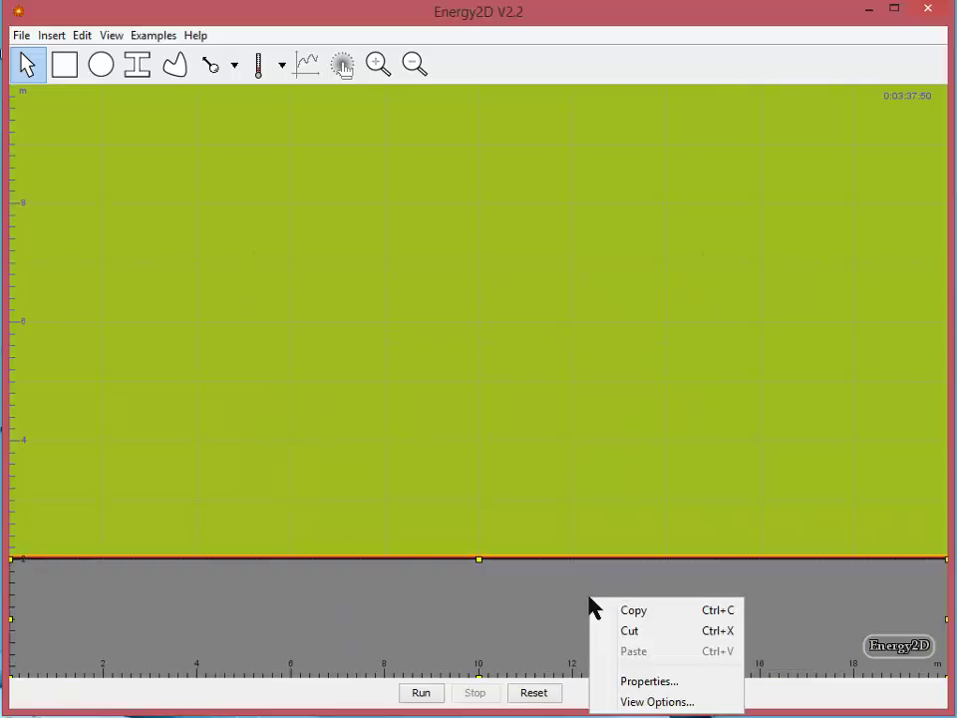
pyautogui.click(655, 684)
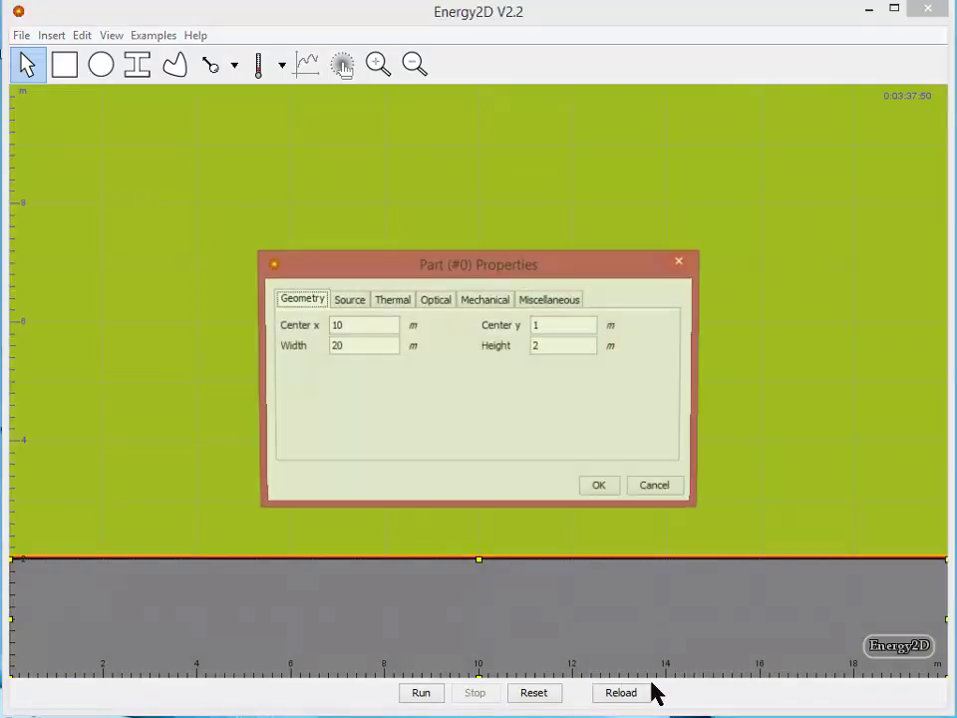
pyautogui.click(351, 300)
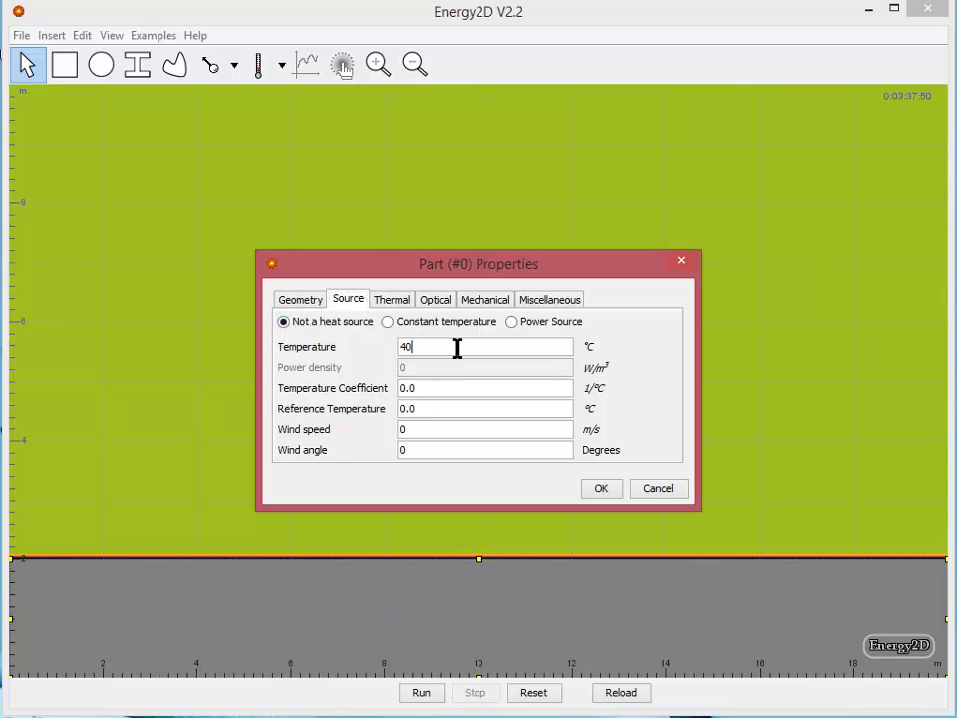
pyautogui.moveTo(458, 346); pyautogui.dragTo(346, 349)
# Give the floor thermal conductivity 0.001 and specific heat 2000
pyautogui.click(393, 301)
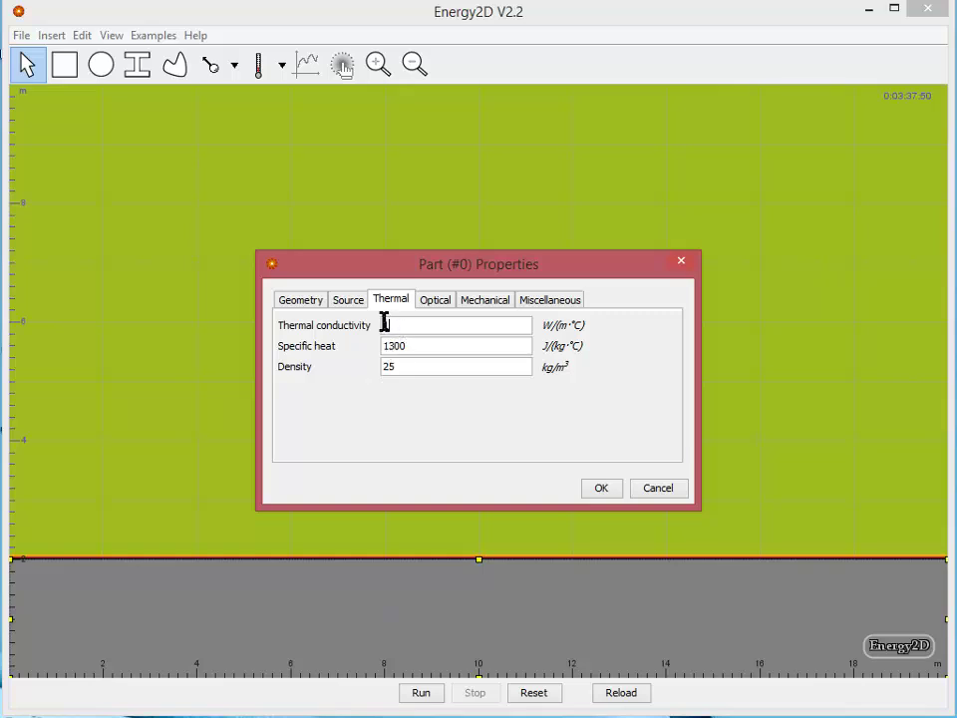
pyautogui.write('.001')
pyautogui.moveTo(415, 344); pyautogui.dragTo(382, 372)
pyautogui.write('2000')
pyautogui.write('50')
pyautogui.click(427, 349)
pyautogui.moveTo(420, 325); pyautogui.dragTo(380, 325)
# Set the floor's optical absorptivity to 1 and label it GROUND
pyautogui.click(433, 303)
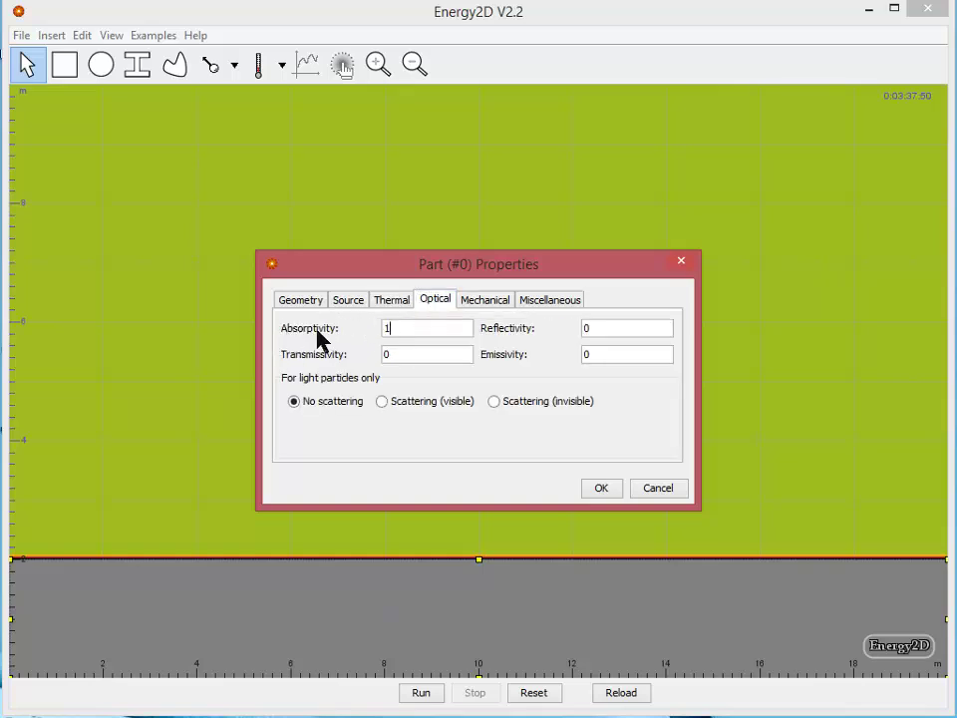
pyautogui.click(408, 358)
pyautogui.click(543, 304)
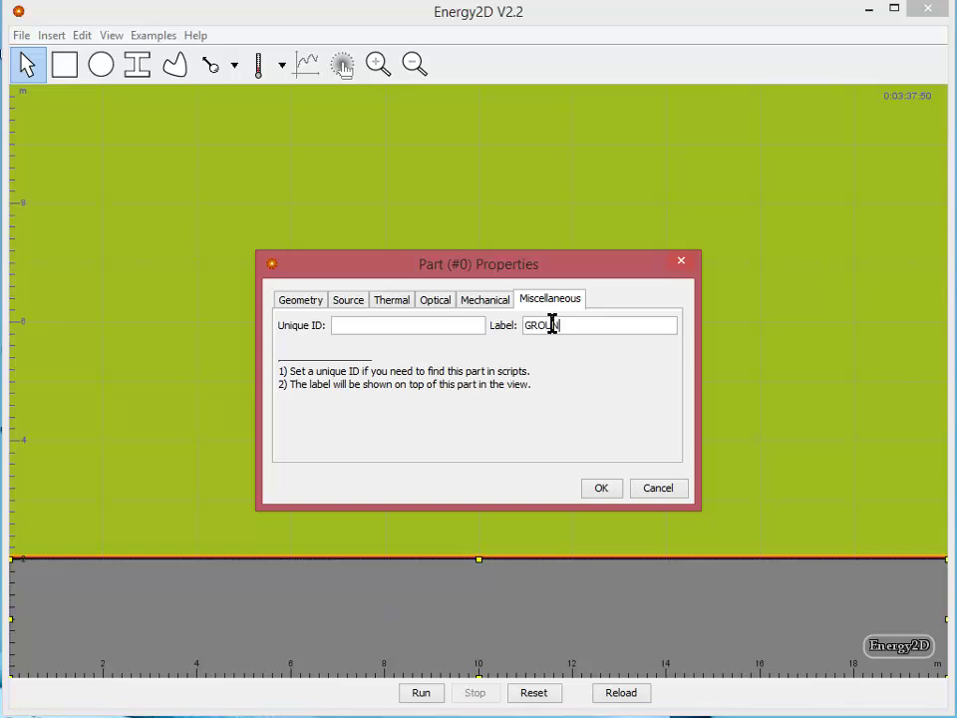
pyautogui.click(551, 325)
pyautogui.write('GROUND')
pyautogui.press('Return')
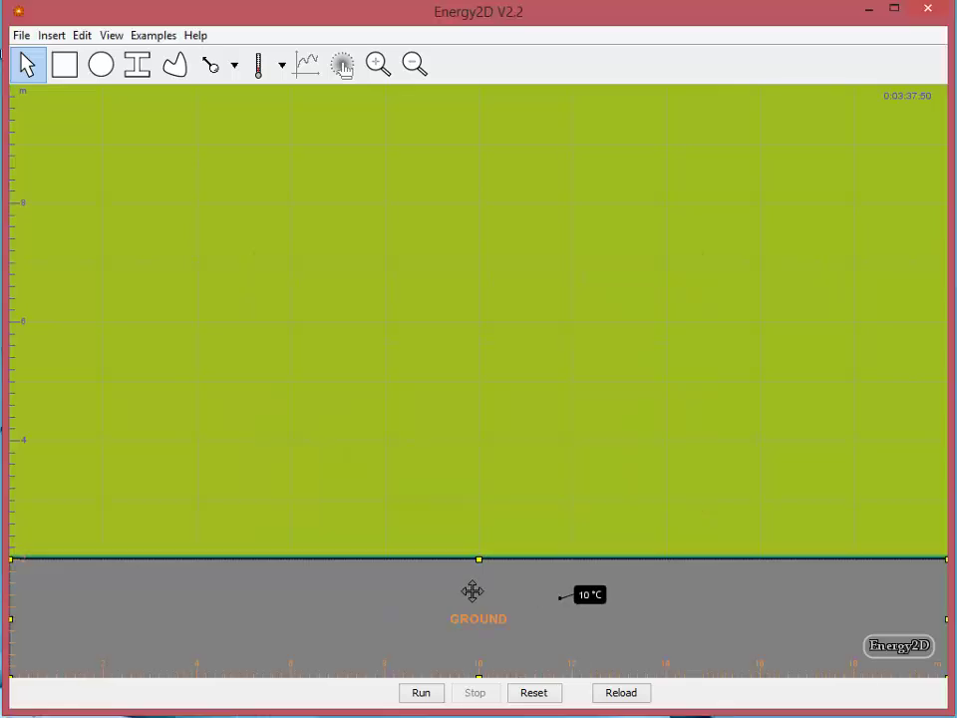
# Change the GROUND block's filling to the diagonal hatch texture
pyautogui.rightClick(319, 588)
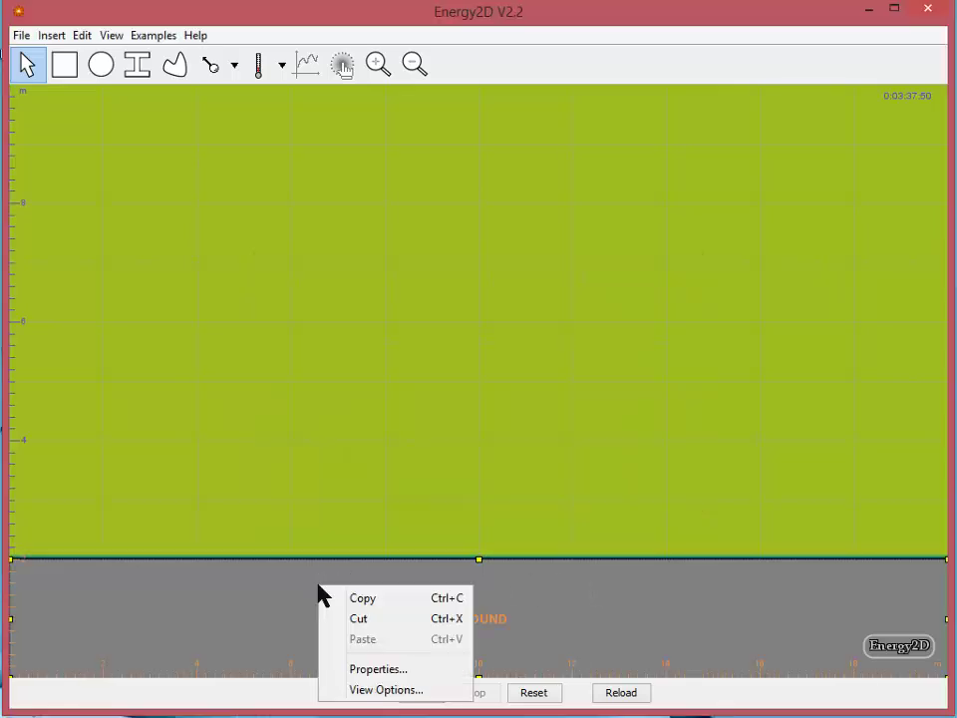
pyautogui.click(386, 690)
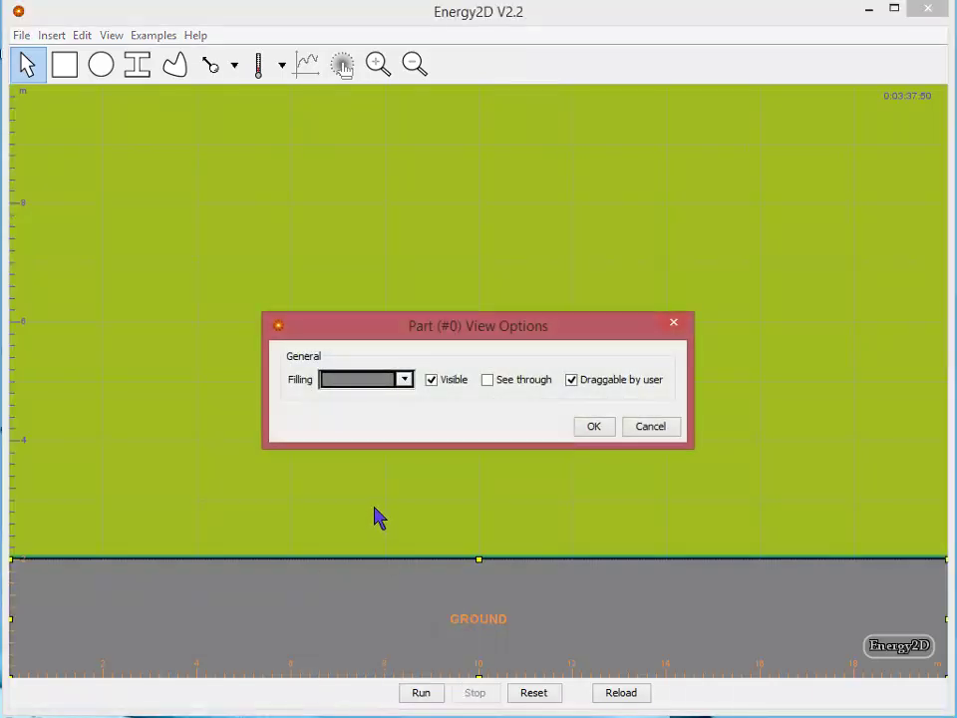
pyautogui.click(404, 380)
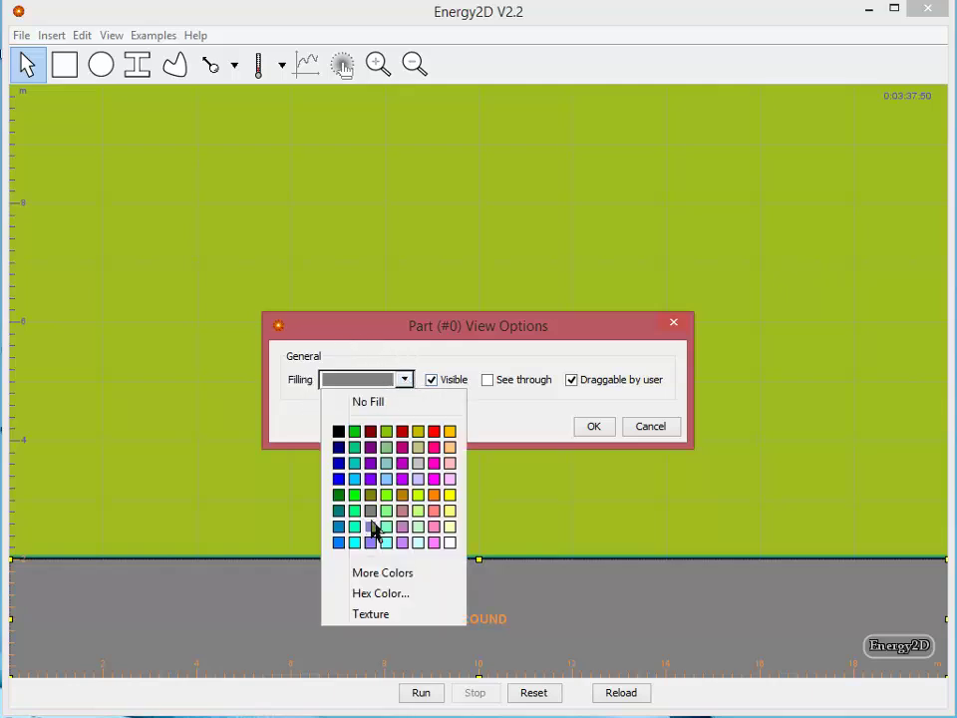
pyautogui.click(384, 616)
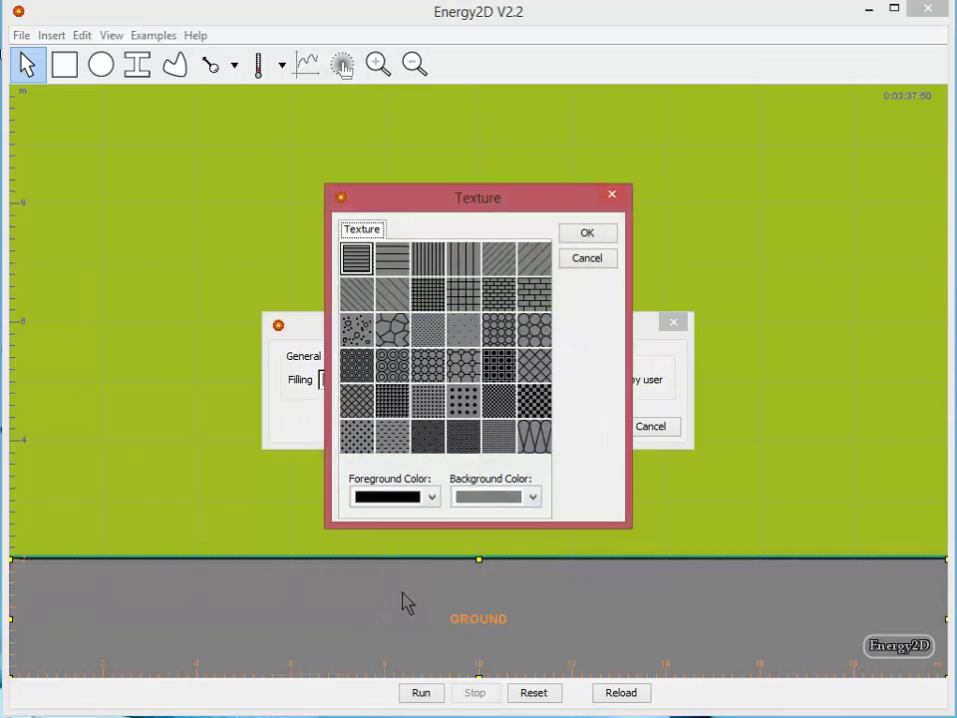
pyautogui.click(494, 264)
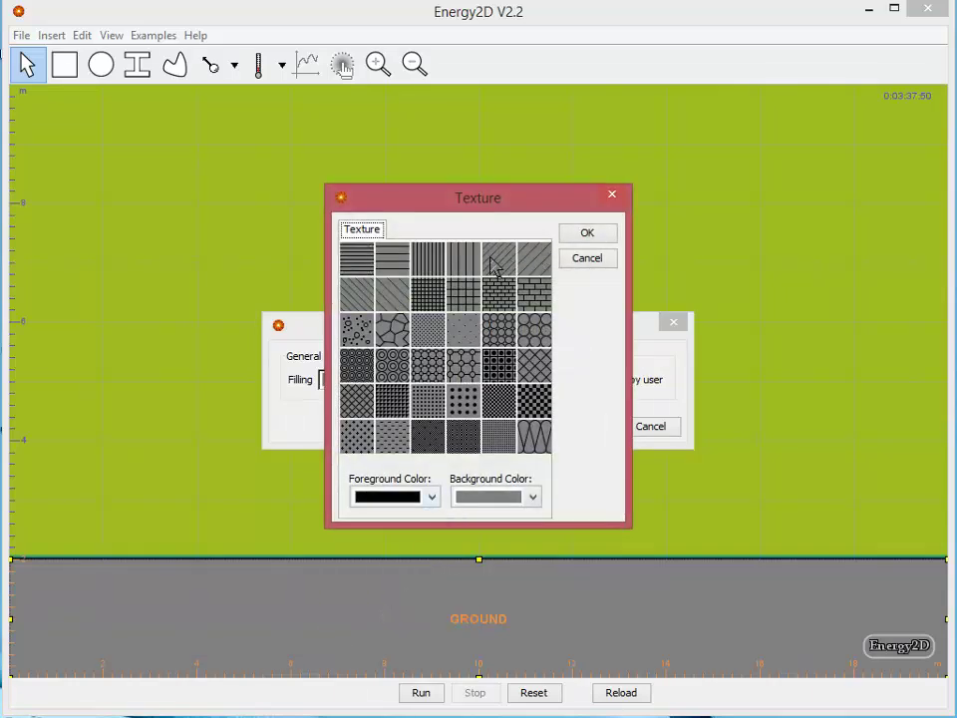
pyautogui.click(598, 235)
pyautogui.click(607, 423)
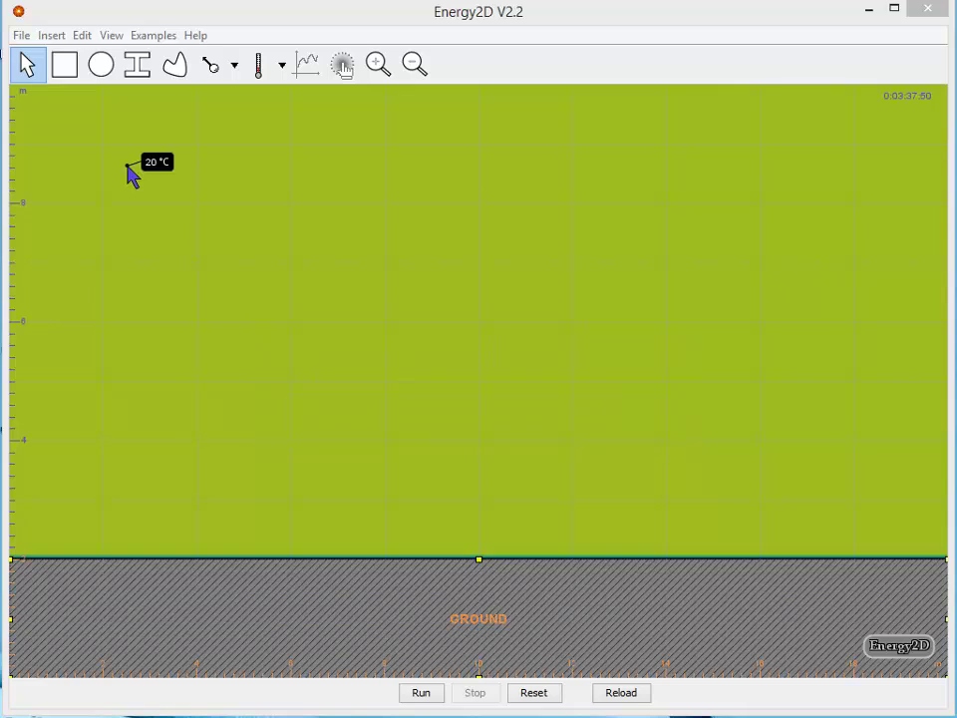
# Place thermometers in the ground and in the air above, then trial-run and reset
pyautogui.click(258, 74)
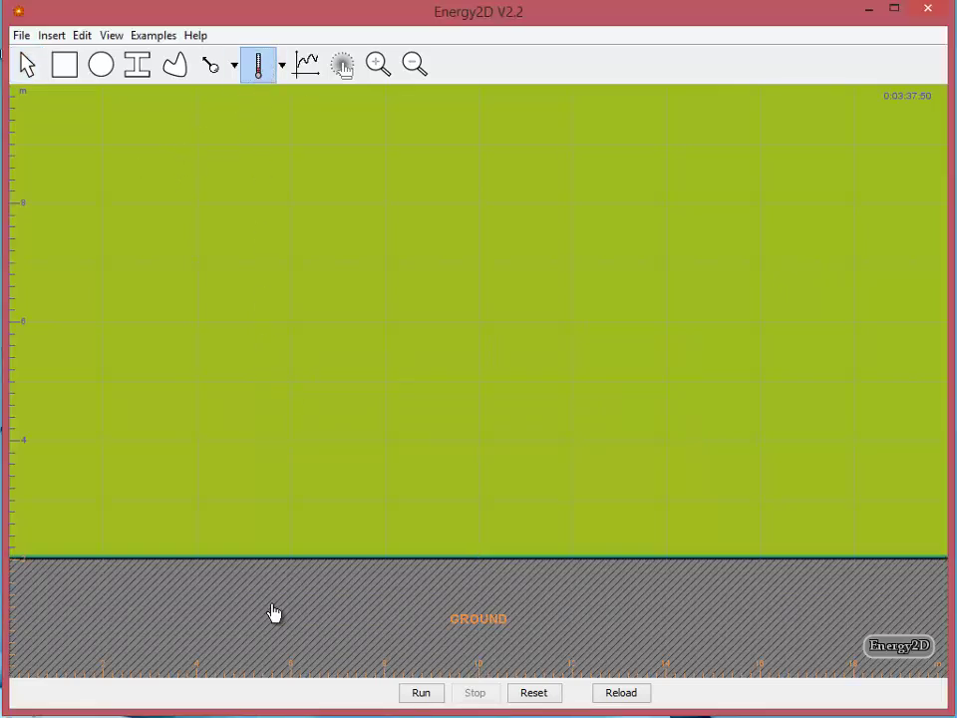
pyautogui.click(274, 613)
pyautogui.click(258, 65)
pyautogui.click(133, 357)
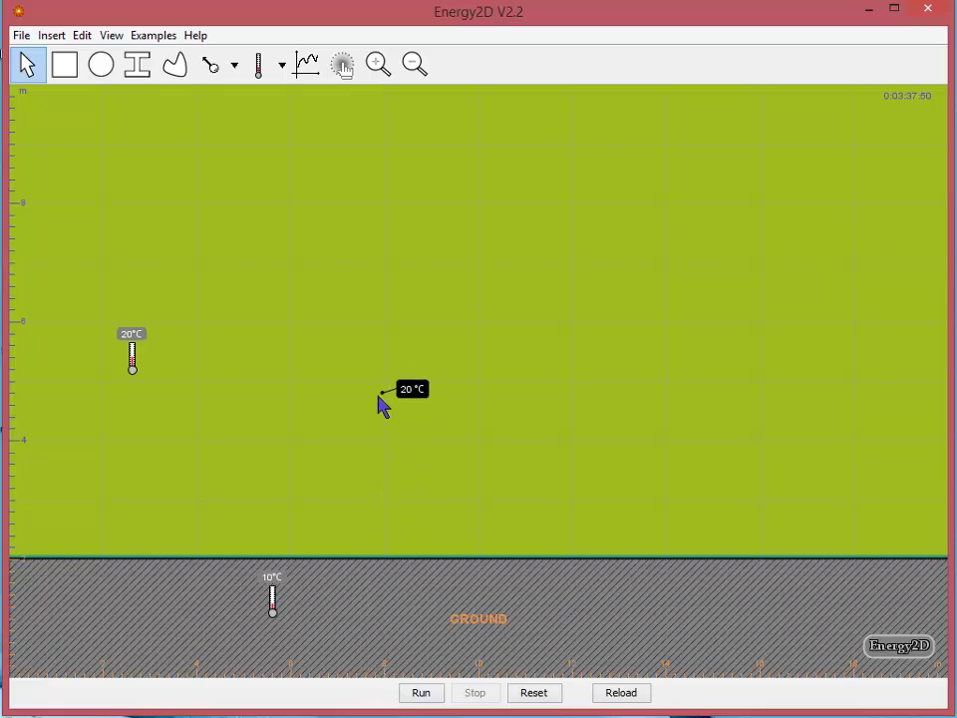
pyautogui.click(421, 693)
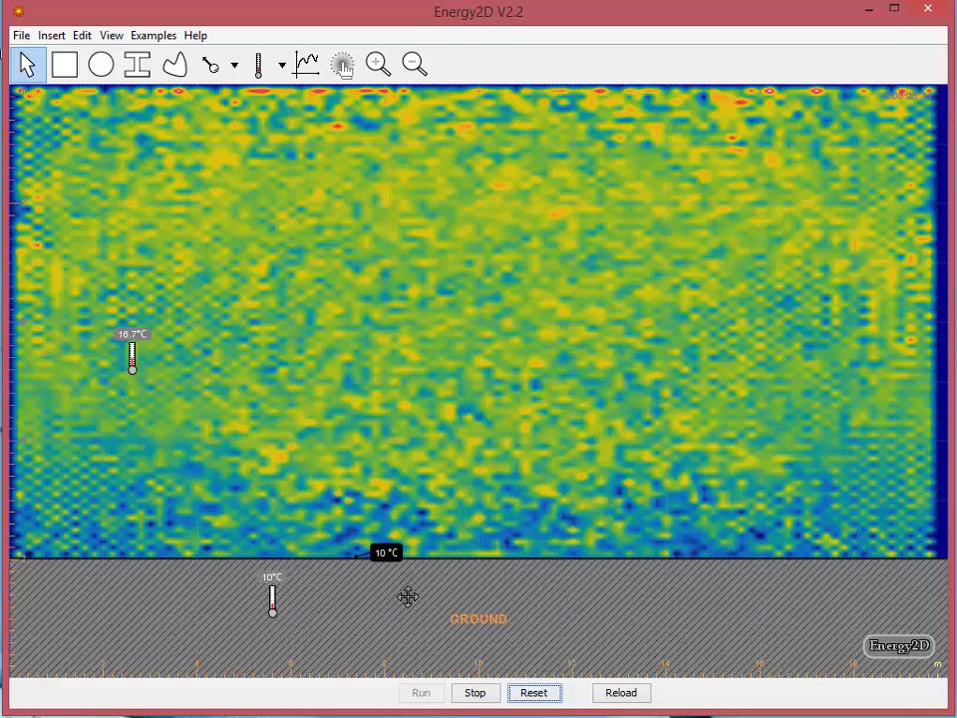
pyautogui.click(535, 693)
# Turn on Sunny in the model properties with 24 rays and the sun angle tilted past 90°
pyautogui.rightClick(444, 288)
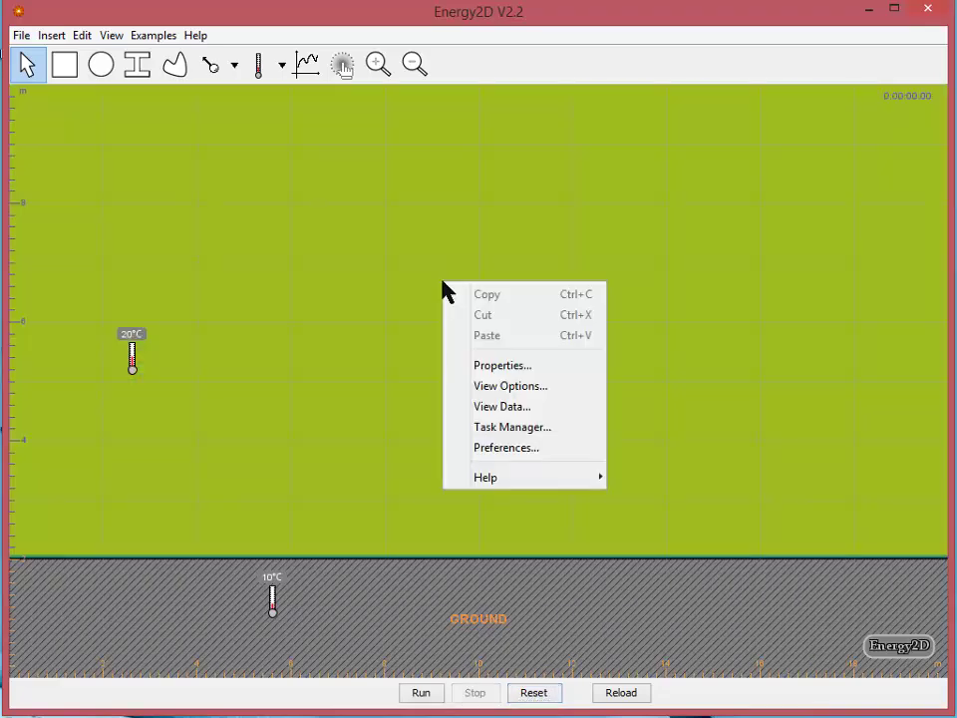
pyautogui.click(517, 368)
pyautogui.click(378, 319)
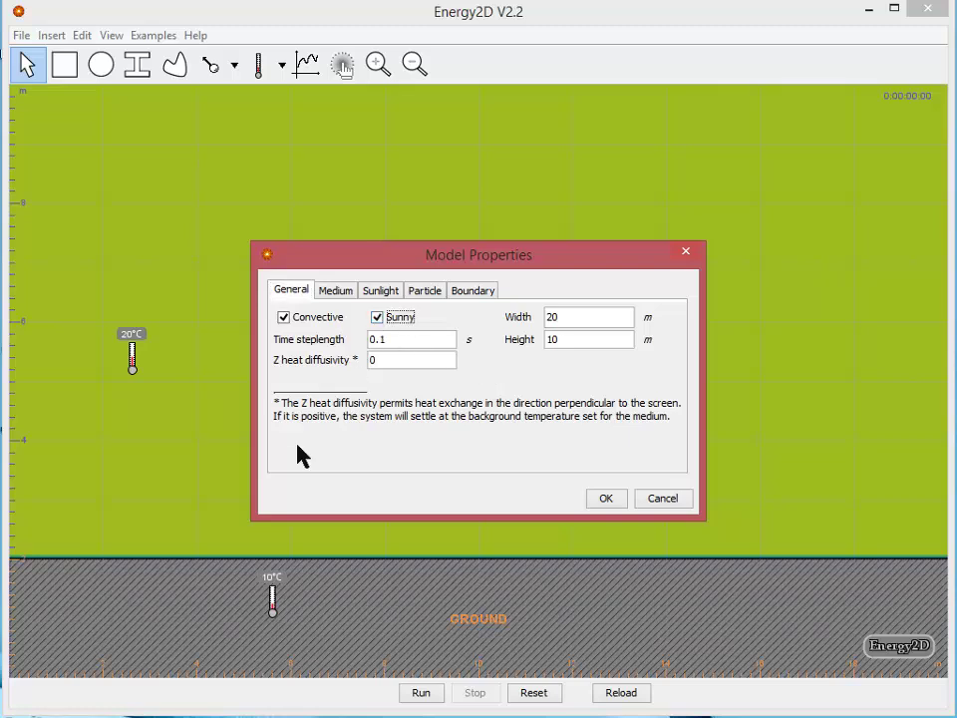
pyautogui.click(381, 292)
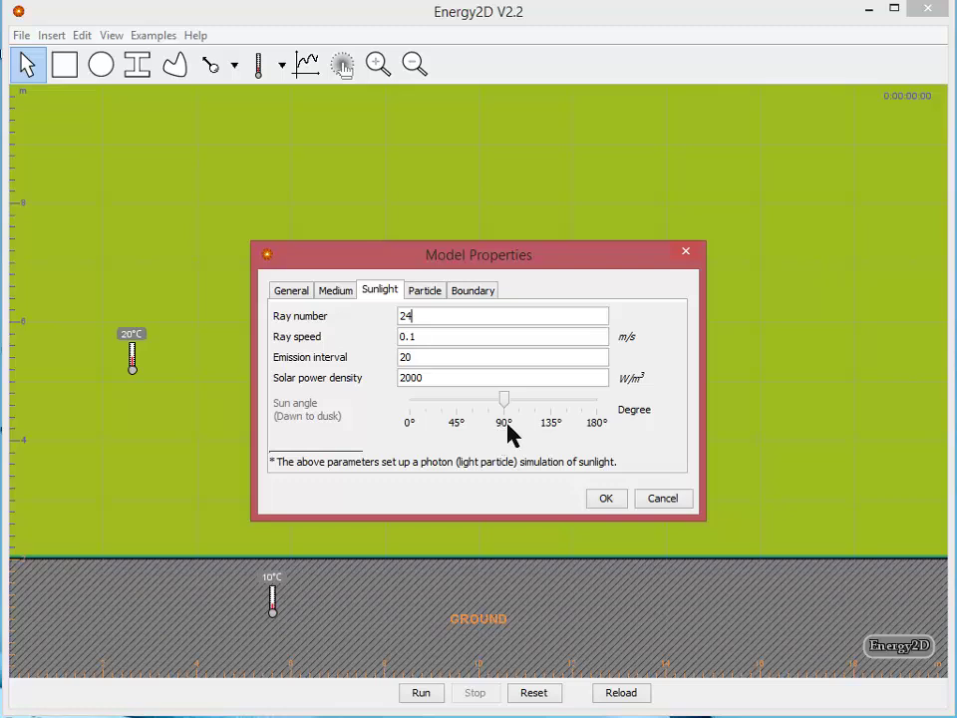
pyautogui.moveTo(505, 400); pyautogui.dragTo(530, 405)
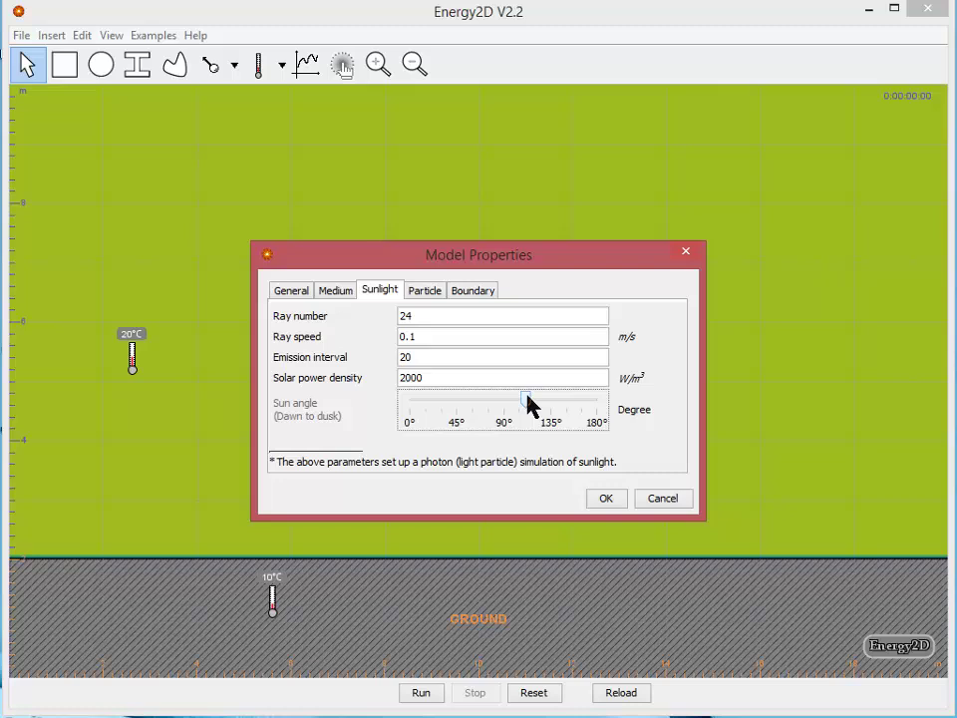
pyautogui.click(607, 500)
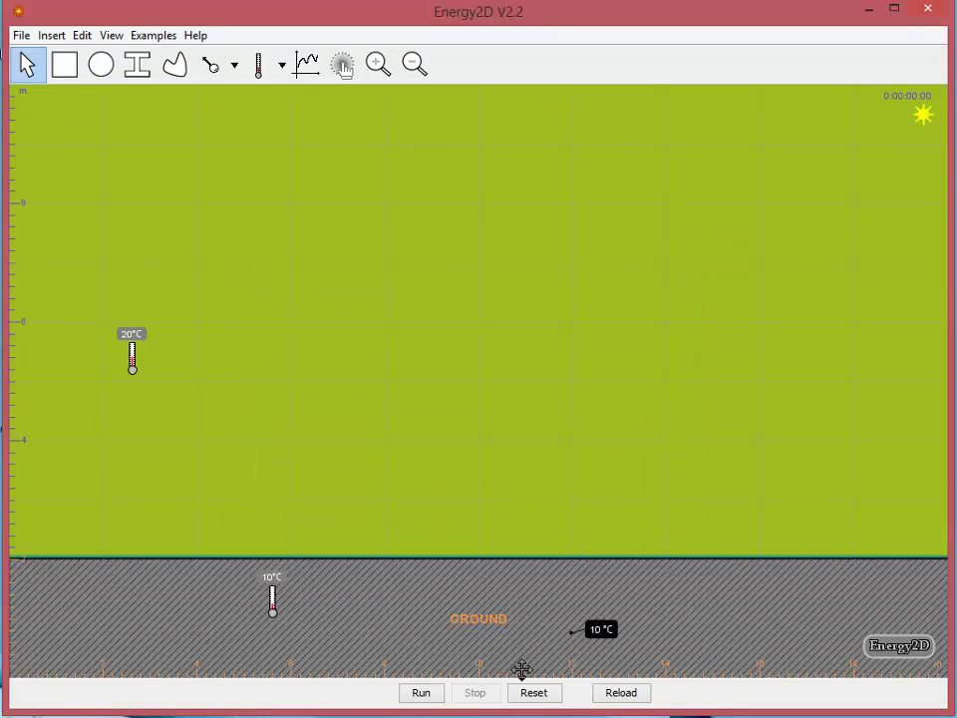
pyautogui.click(420, 693)
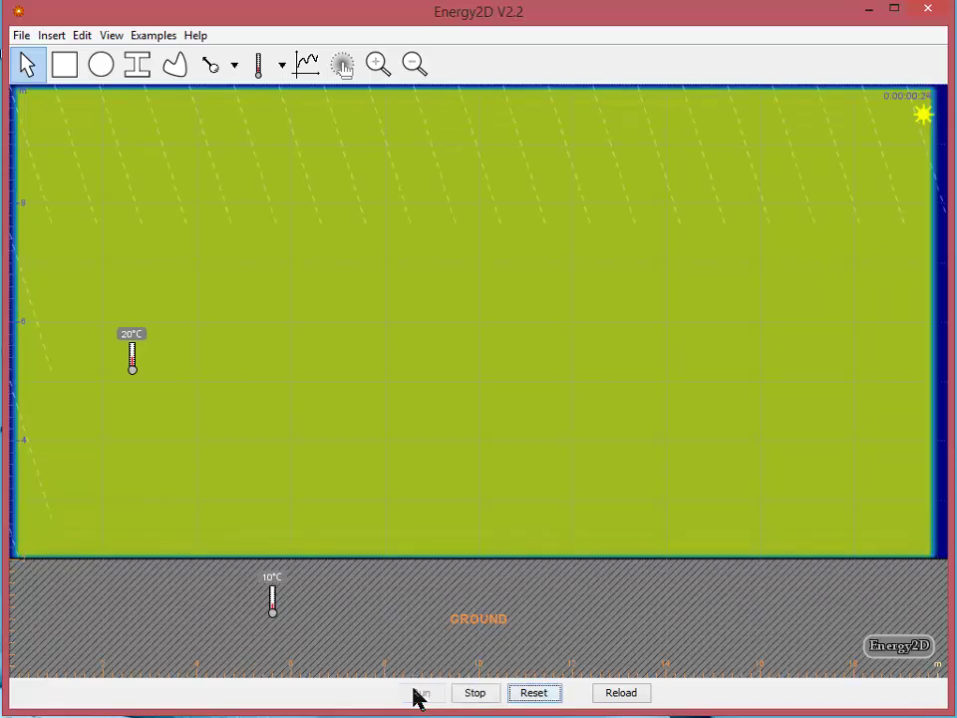
pyautogui.click(556, 693)
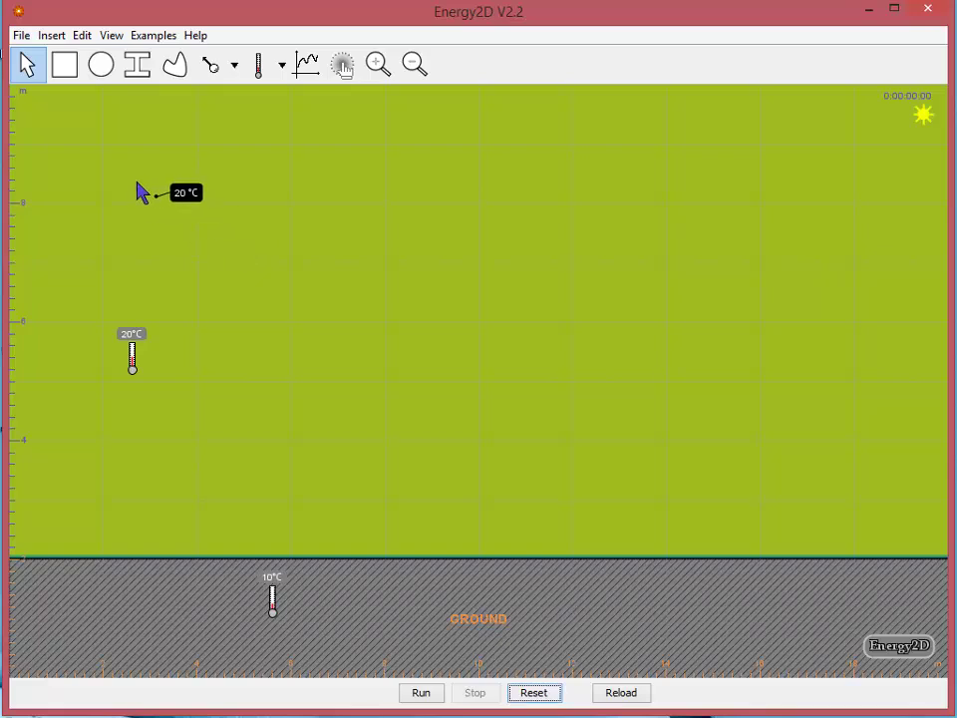
# Draw a long, flat rectangle just above the ground line, spanning roughly x 6–12 m
pyautogui.click(67, 74)
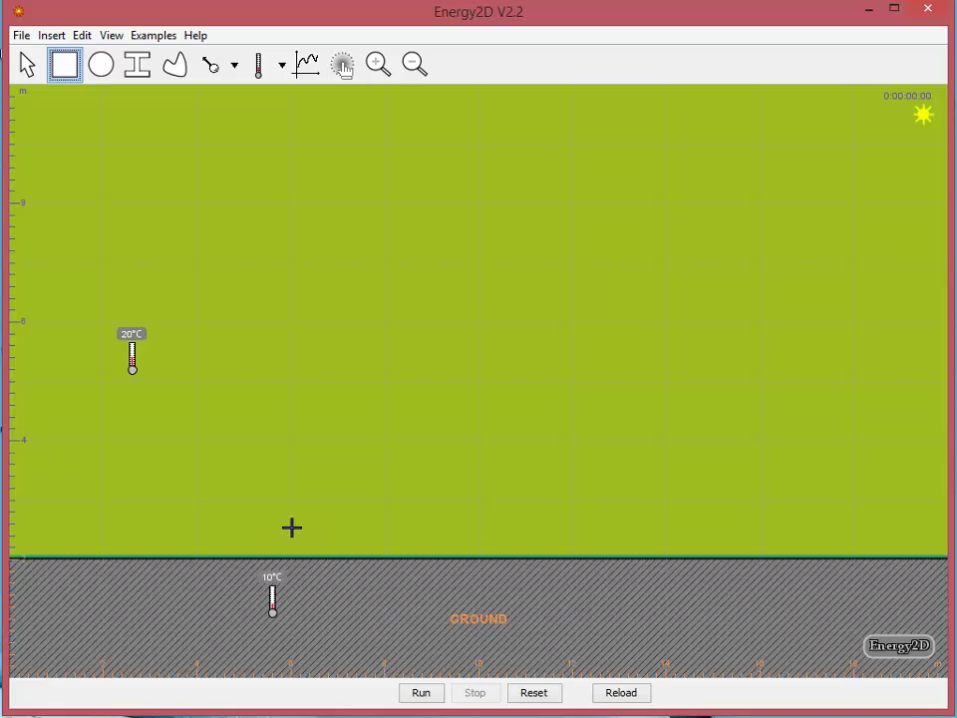
pyautogui.moveTo(284, 524); pyautogui.dragTo(584, 540)
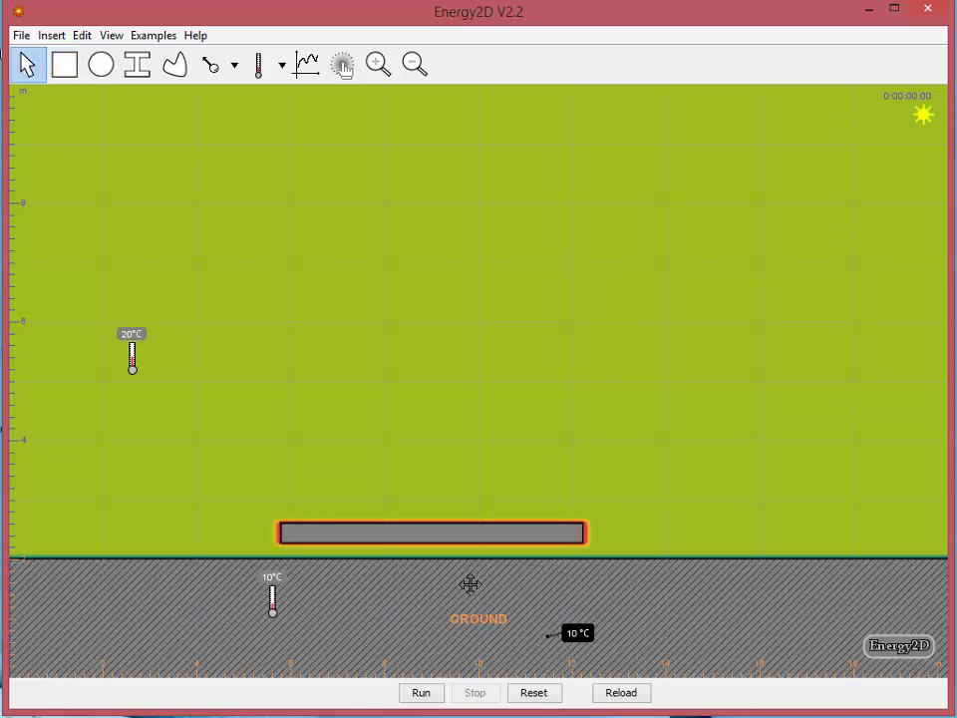
# Give the floor part conductivity 0.05, specific heat 1300, density 25, absorptivity 1 and label FLOOR
pyautogui.rightClick(447, 539)
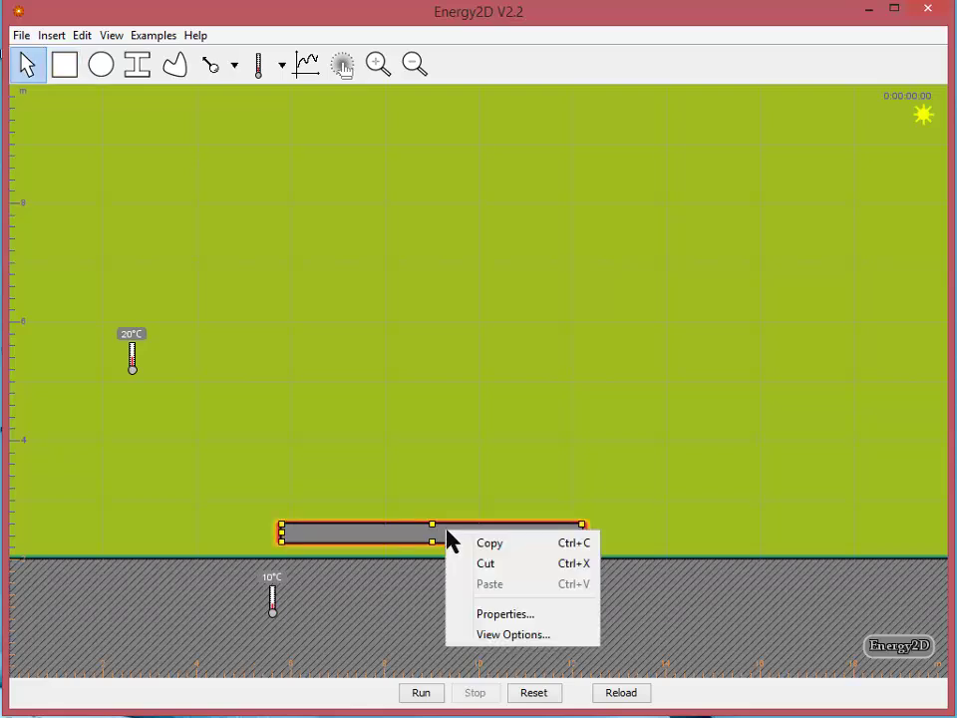
pyautogui.click(523, 623)
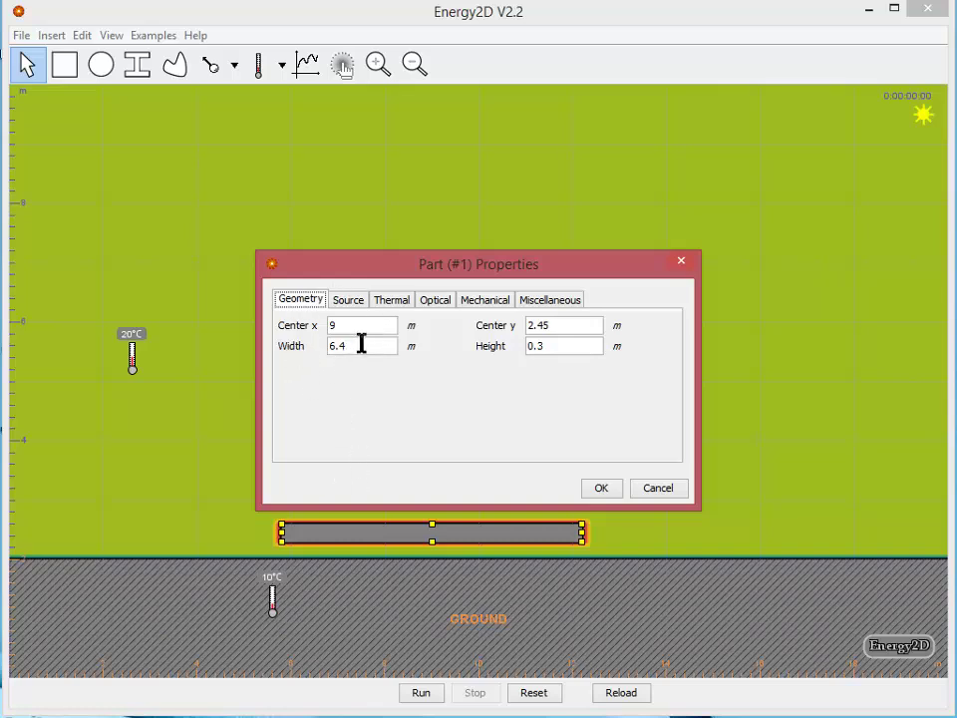
pyautogui.moveTo(365, 345); pyautogui.dragTo(247, 344)
pyautogui.click(348, 299)
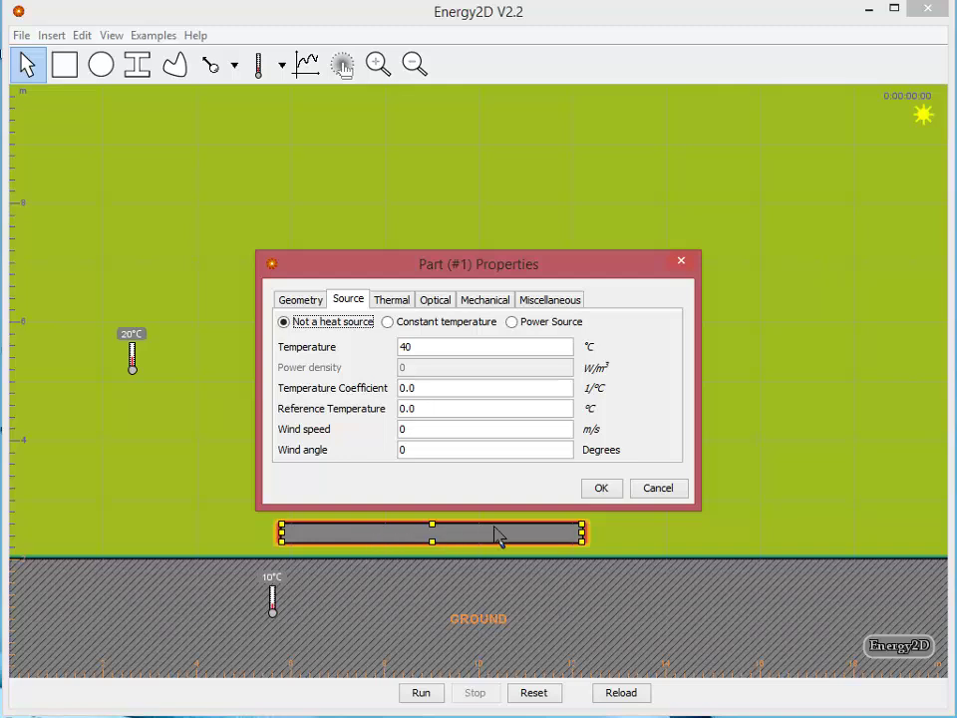
pyautogui.click(391, 301)
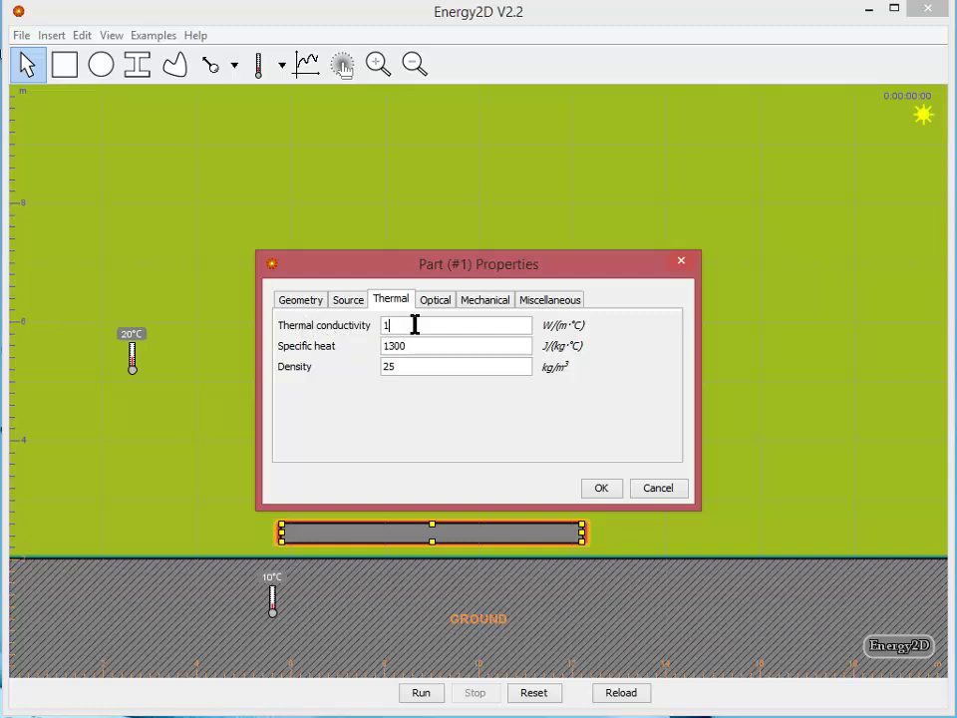
pyautogui.moveTo(414, 325); pyautogui.dragTo(360, 334)
pyautogui.click(440, 302)
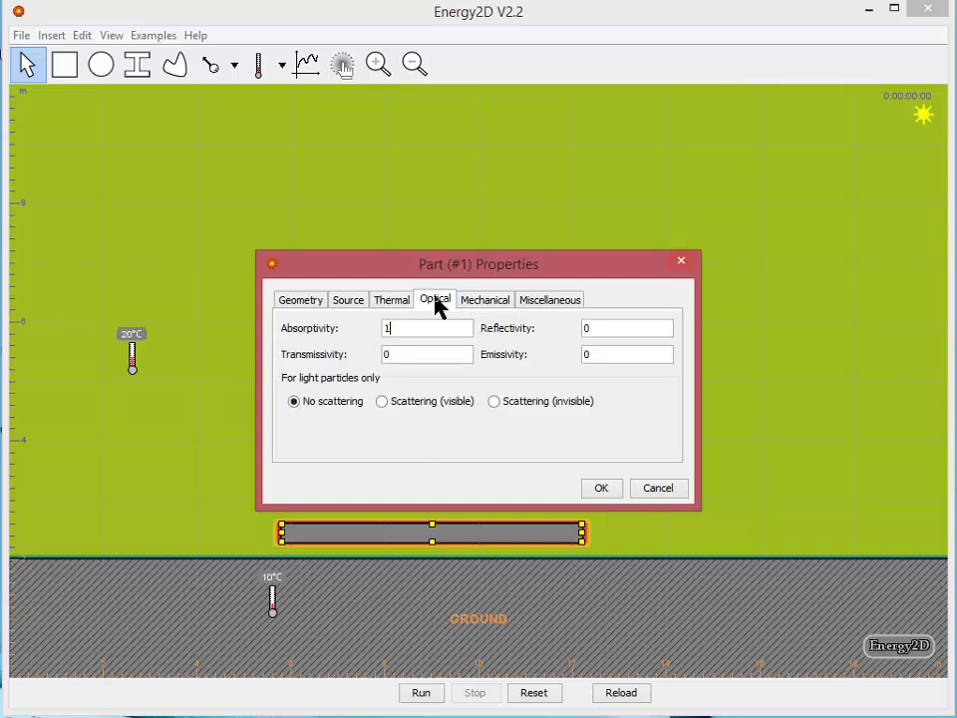
pyautogui.click(382, 333)
pyautogui.click(549, 300)
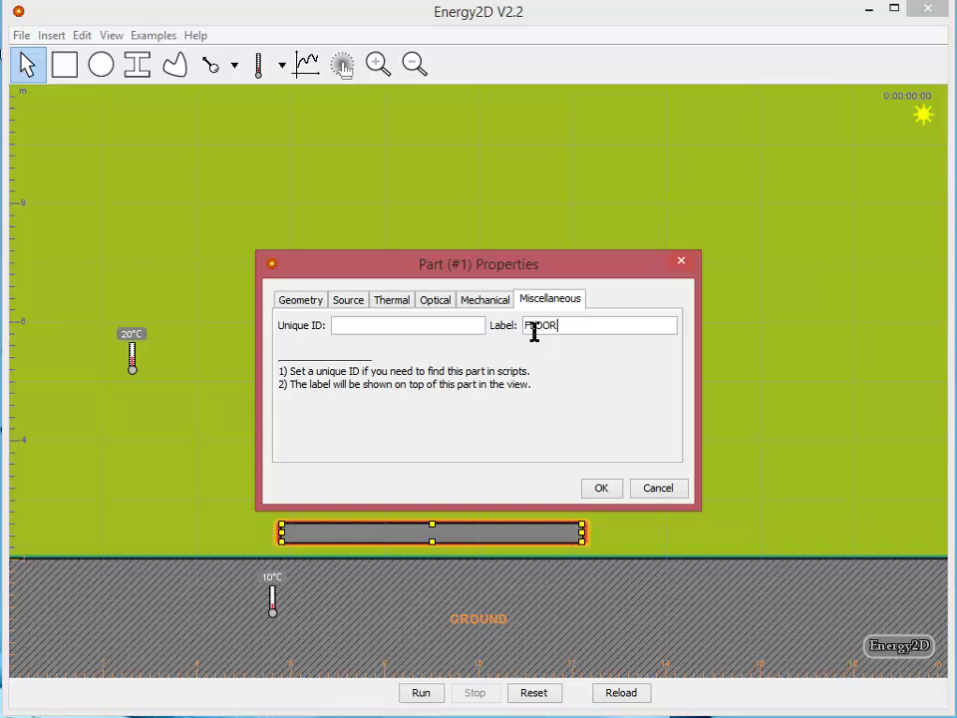
# Apply the FLOOR settings, then draw a tall thin part on the floor's left end
pyautogui.click(600, 489)
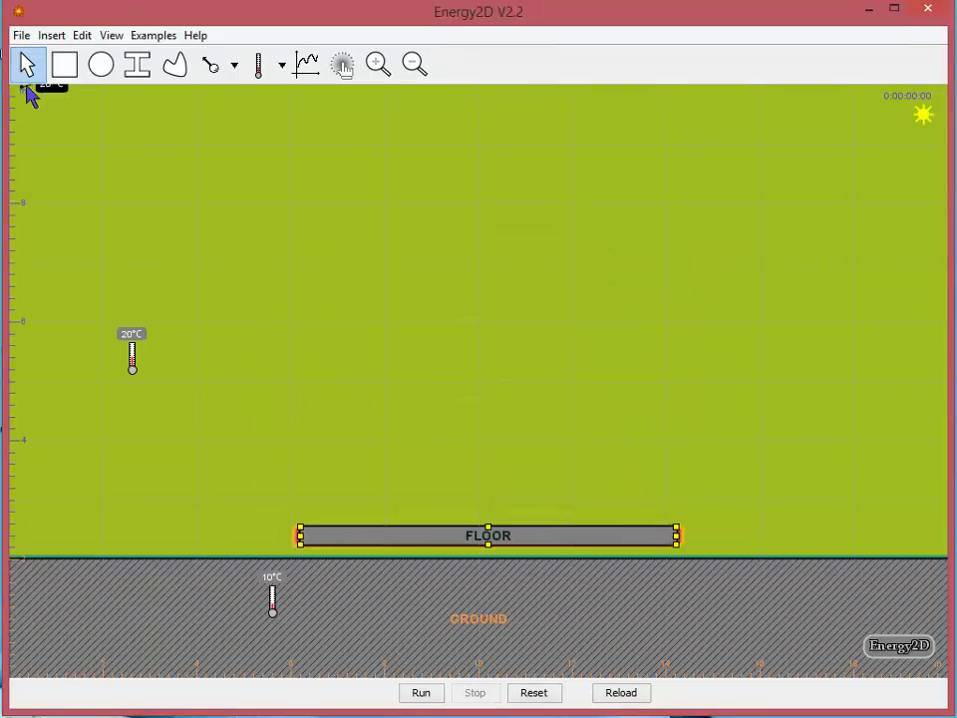
pyautogui.click(66, 65)
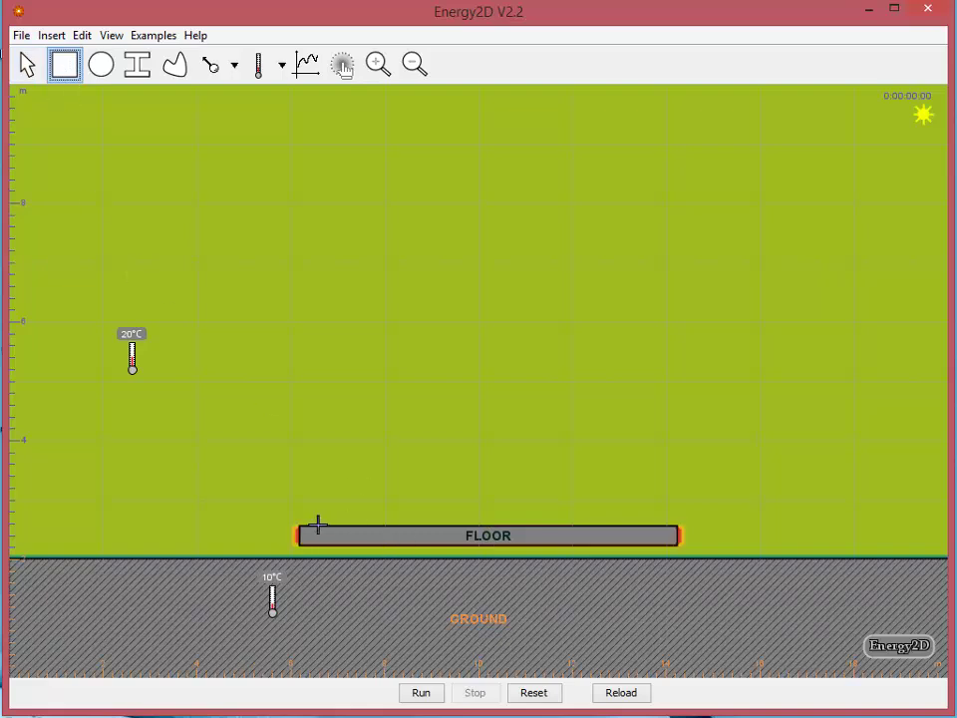
pyautogui.moveTo(299, 523); pyautogui.dragTo(325, 382)
# Set the tall part's density to 10 in its thermal properties
pyautogui.rightClick(312, 427)
pyautogui.click(365, 504)
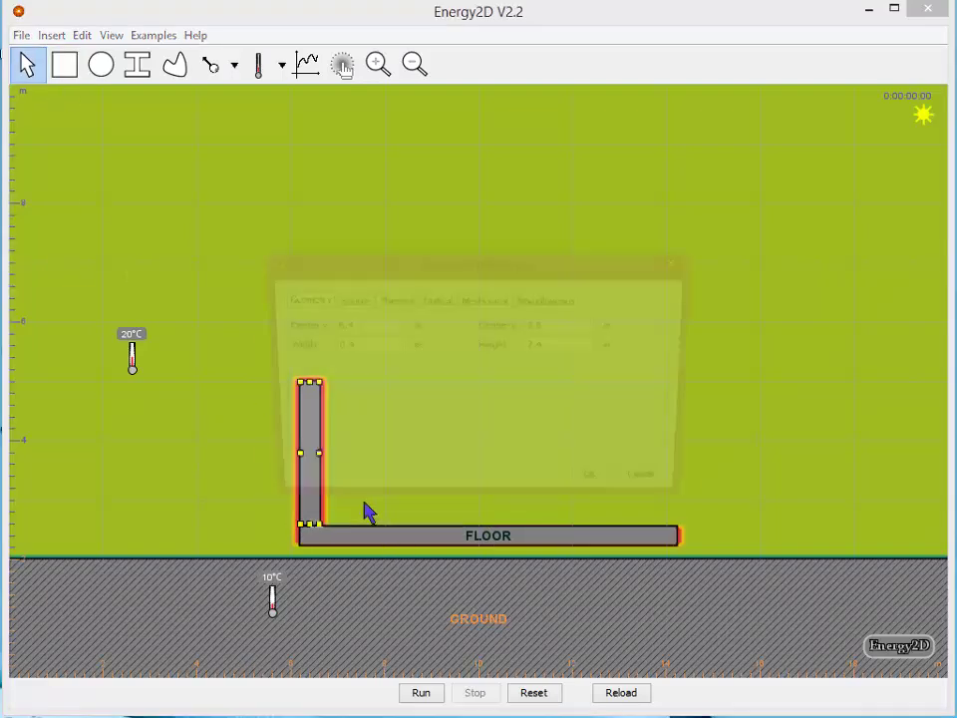
pyautogui.click(391, 300)
pyautogui.click(441, 365)
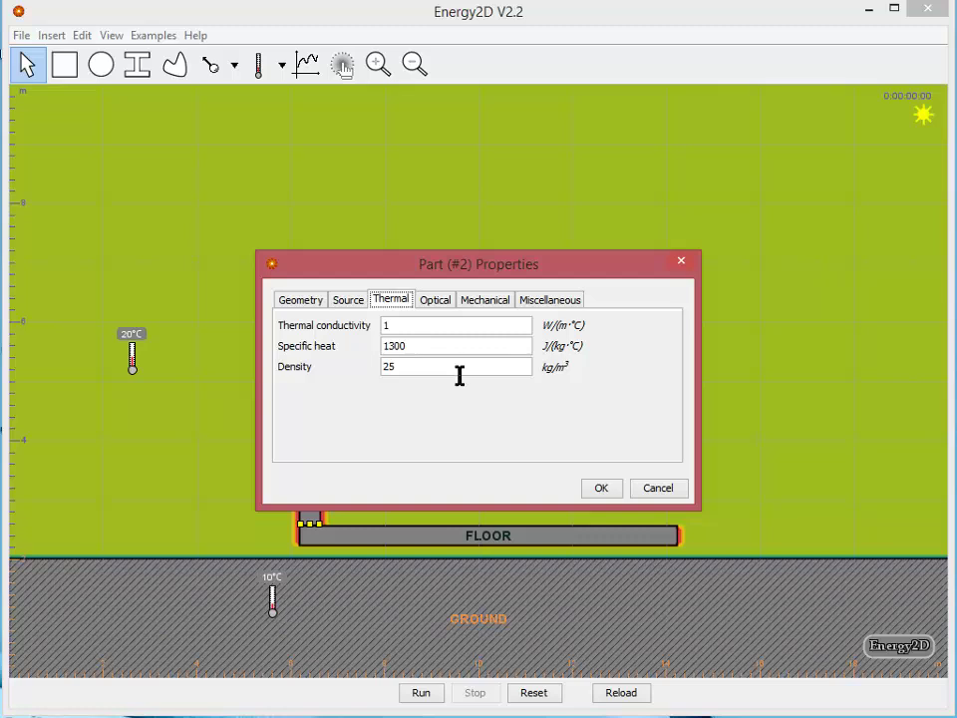
pyautogui.click(393, 326)
pyautogui.moveTo(418, 366); pyautogui.dragTo(327, 372)
pyautogui.write('10')
# Give the tall part absorptivity 0, transmissivity 1 and temperature 20 °C
pyautogui.click(438, 299)
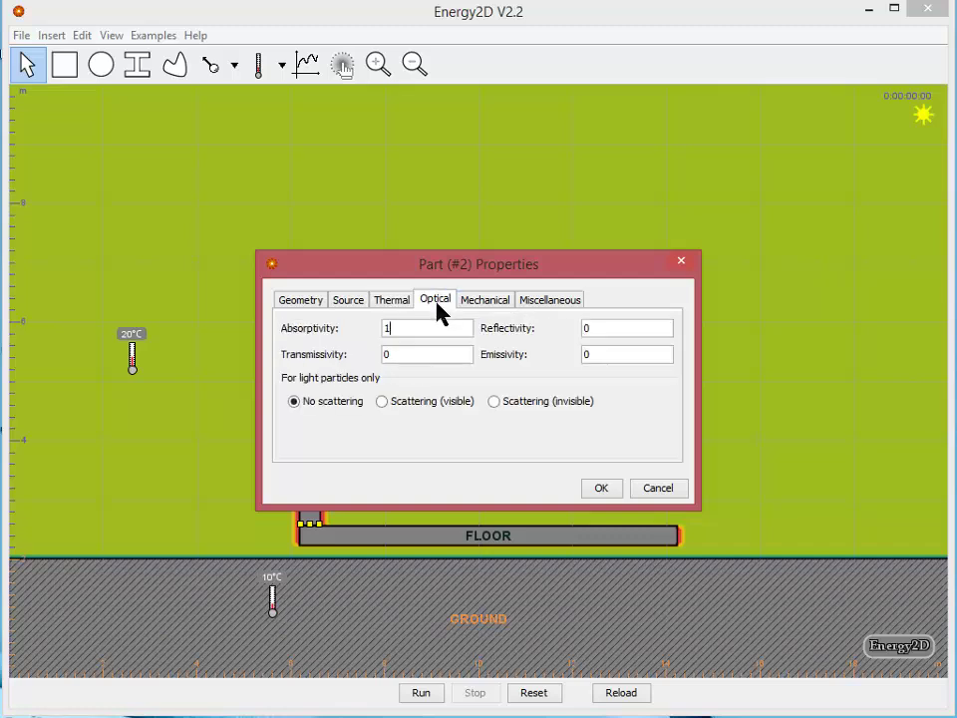
pyautogui.write('0')
pyautogui.click(386, 354)
pyautogui.write('1')
pyautogui.click(600, 327)
pyautogui.click(348, 303)
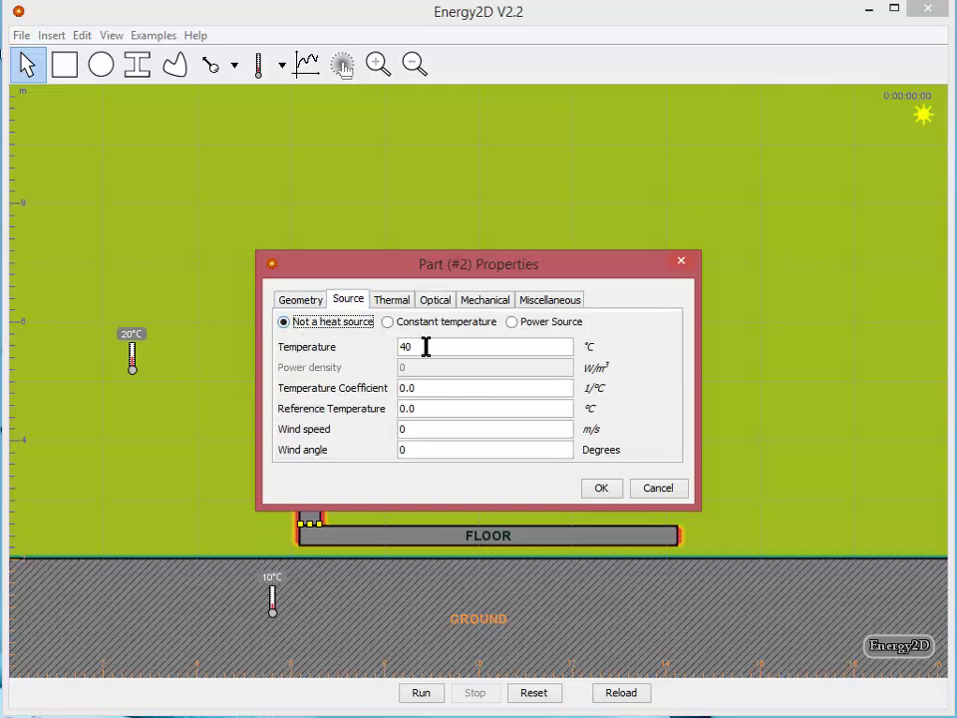
pyautogui.moveTo(426, 346); pyautogui.dragTo(364, 342)
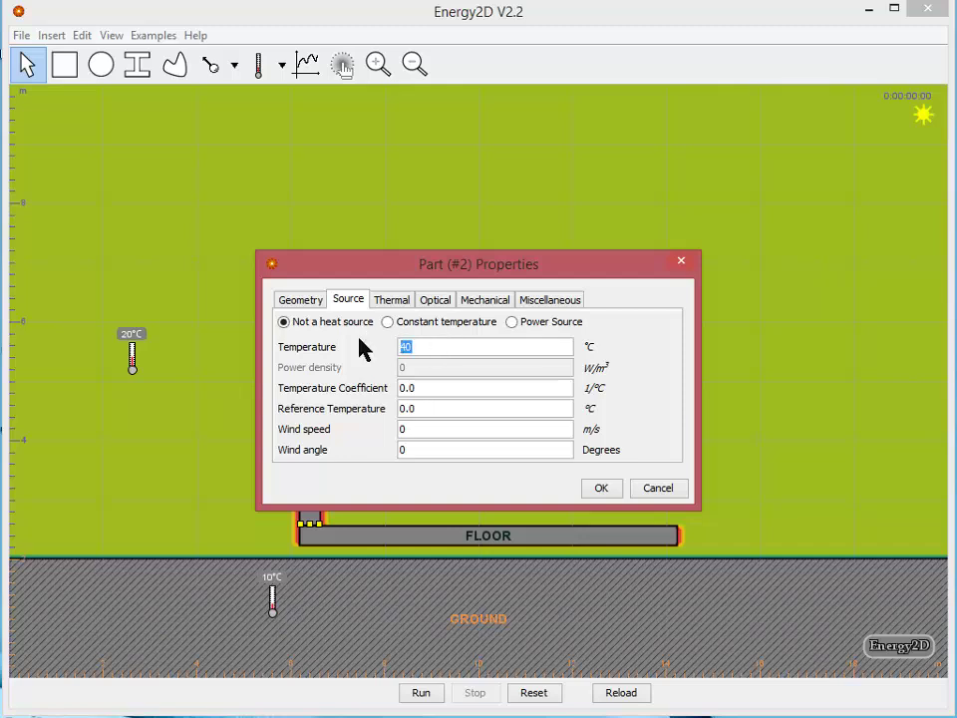
pyautogui.write('20')
pyautogui.press('Return')
# Fill the tall part light cyan so it looks like glass
pyautogui.rightClick(312, 411)
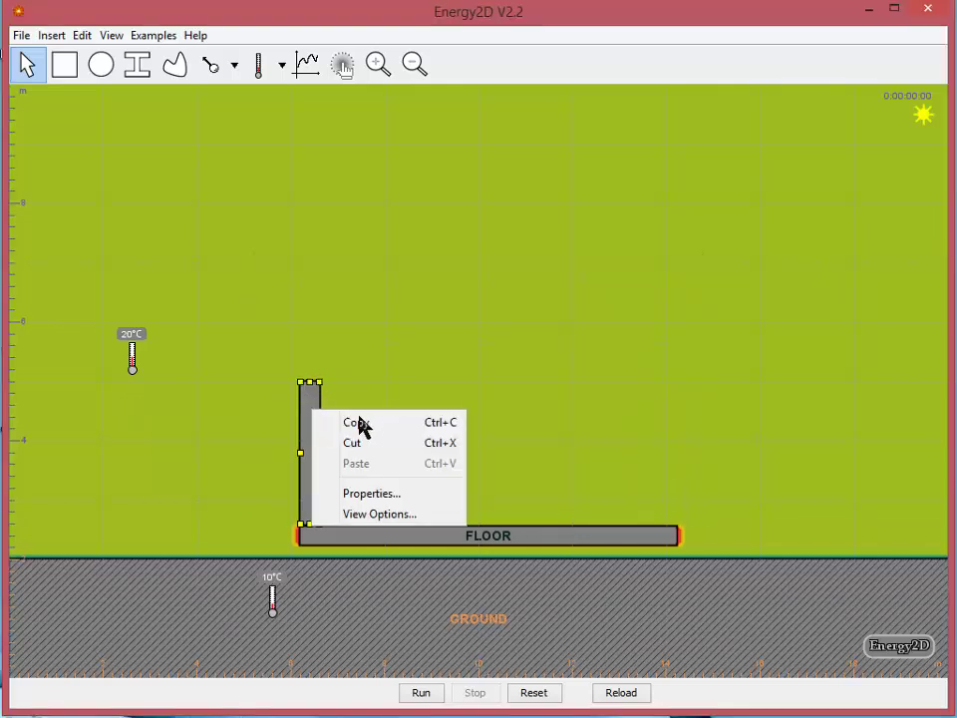
pyautogui.click(406, 516)
pyautogui.click(407, 380)
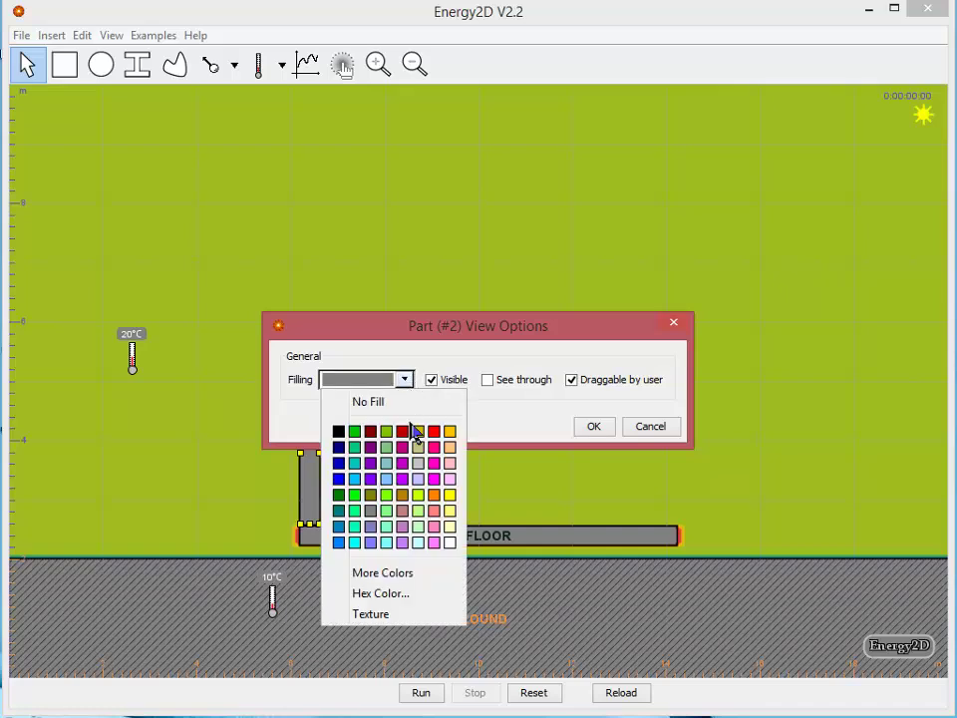
pyautogui.click(419, 544)
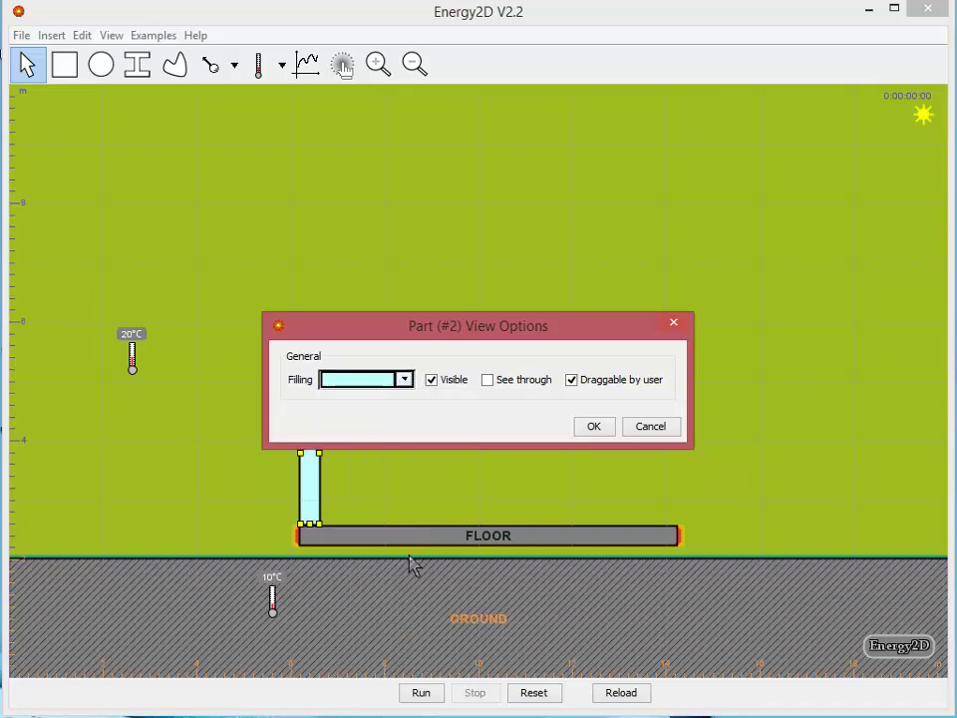
pyautogui.press('Return')
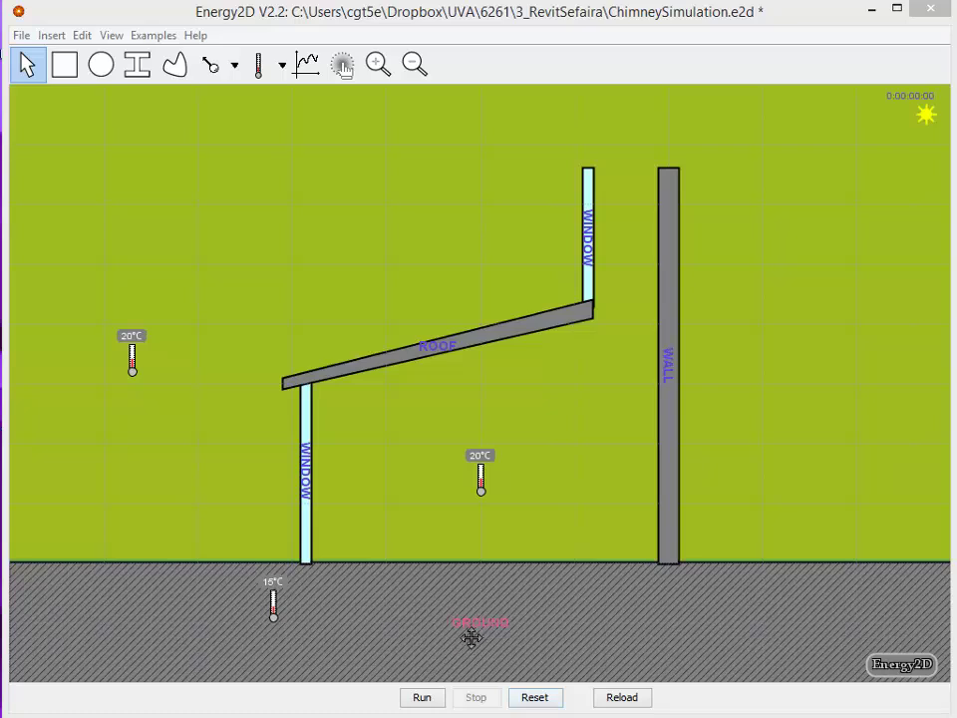
# Run the chimney simulation, dismiss the fatal time-step error, and review the Medium properties
pyautogui.click(420, 698)
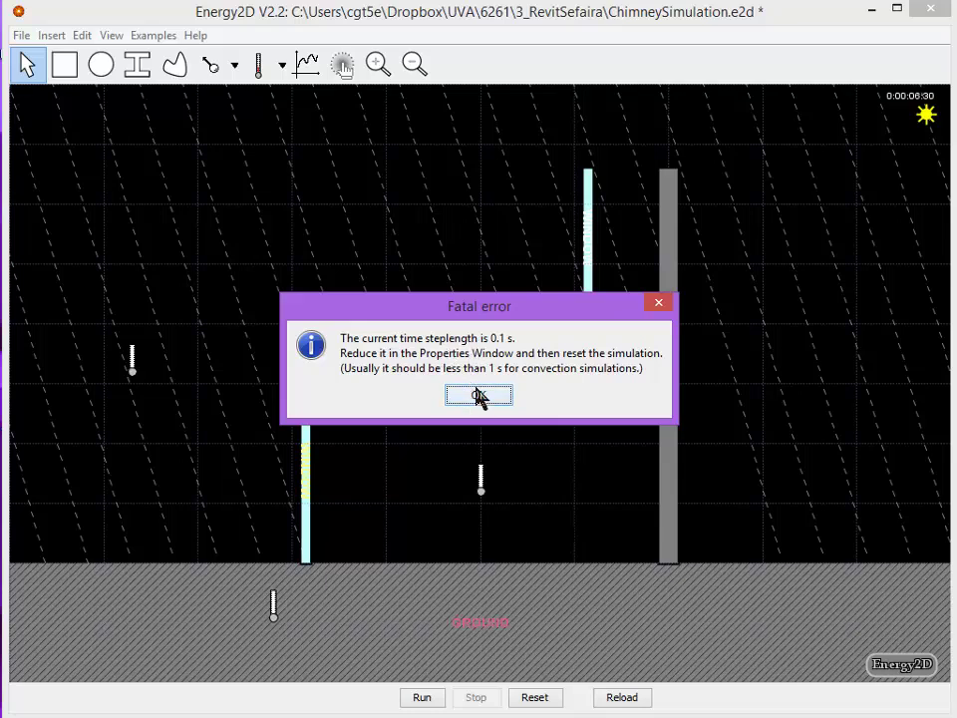
pyautogui.click(479, 397)
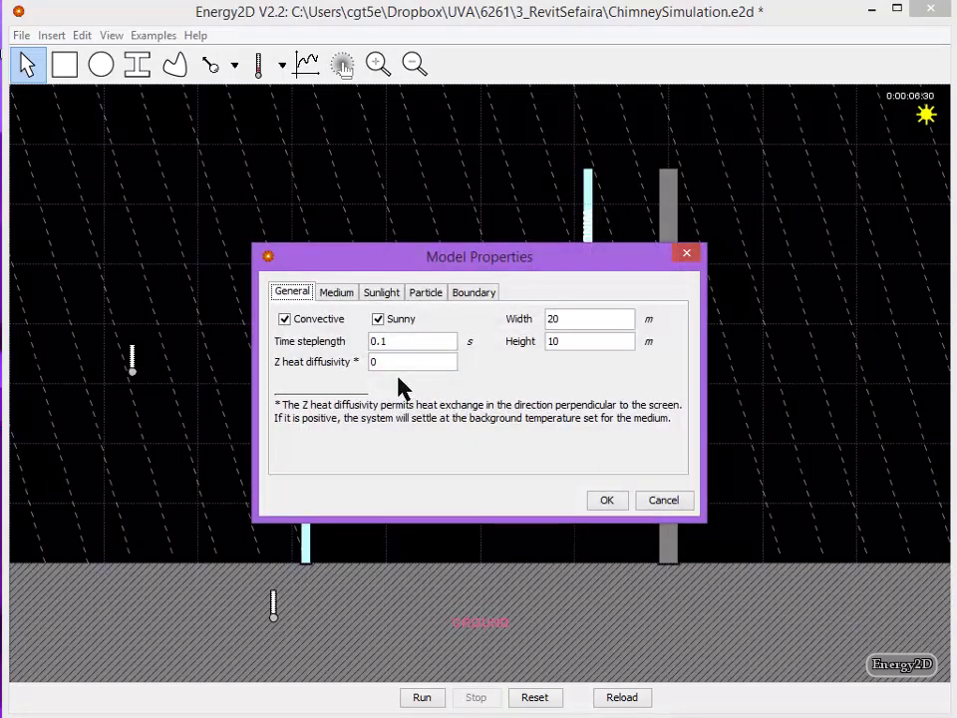
pyautogui.click(338, 295)
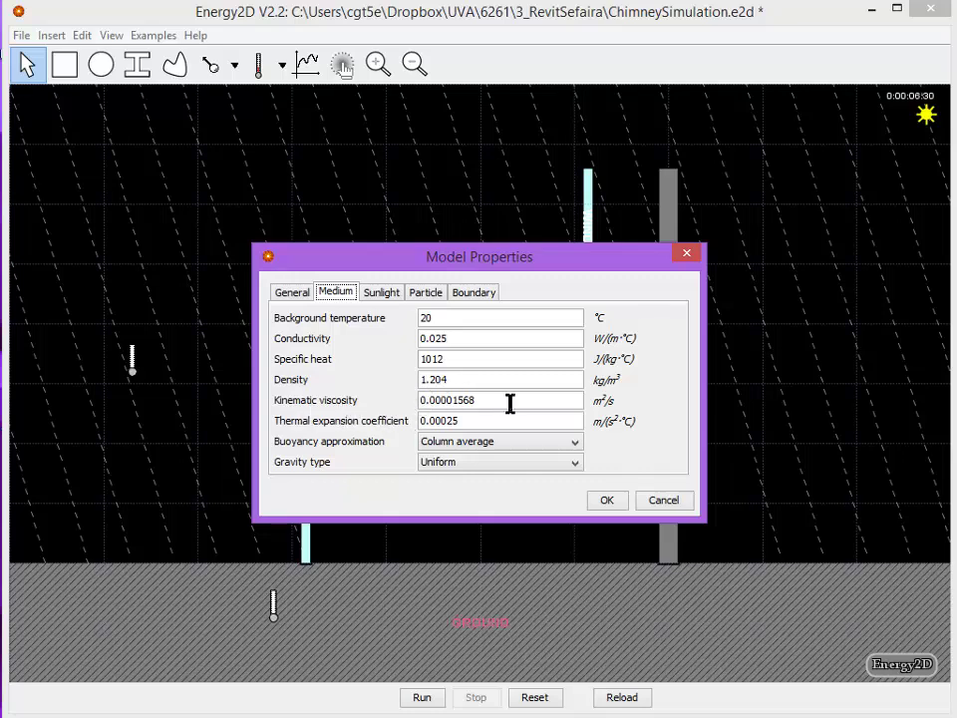
pyautogui.click(453, 399)
# Close the model properties, then reset and rerun the simulation
pyautogui.click(593, 506)
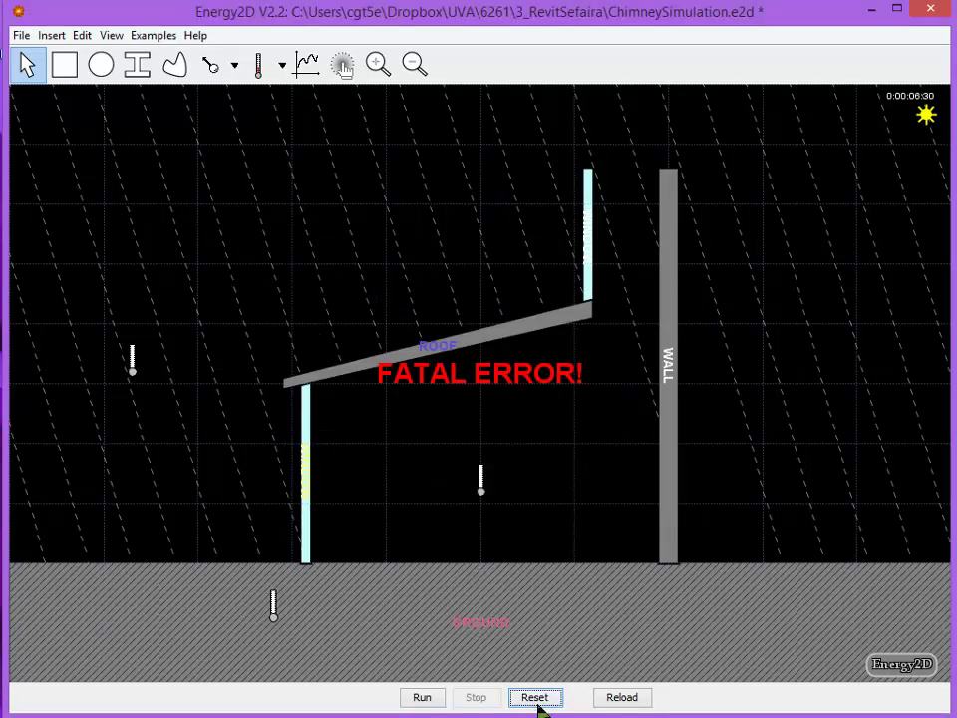
pyautogui.click(533, 701)
pyautogui.click(418, 700)
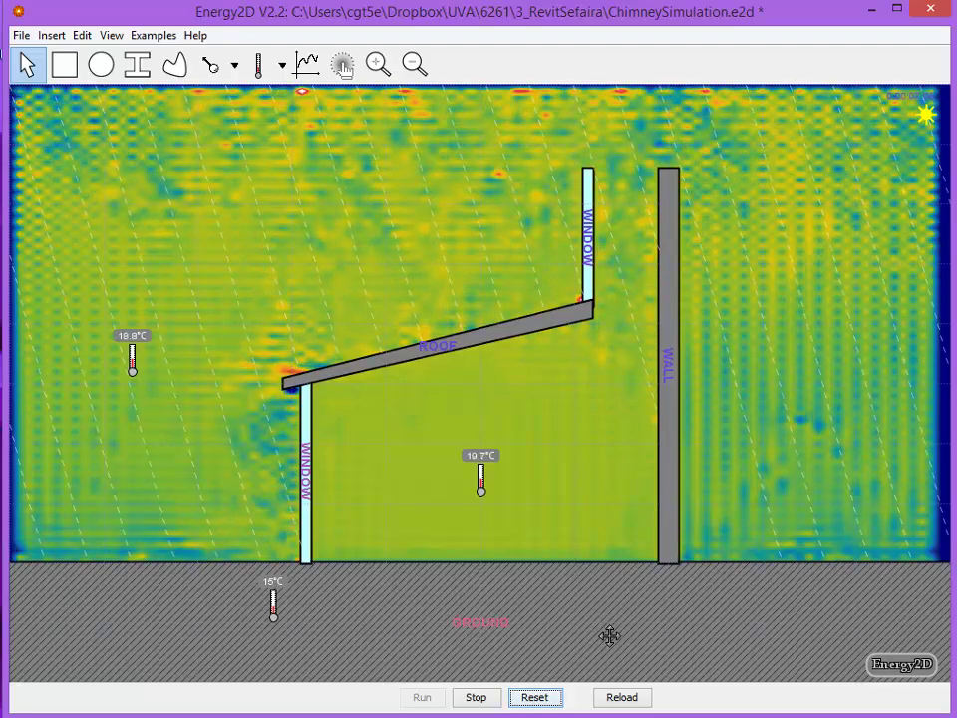
# Place an anemometer beside the upper window
pyautogui.click(285, 70)
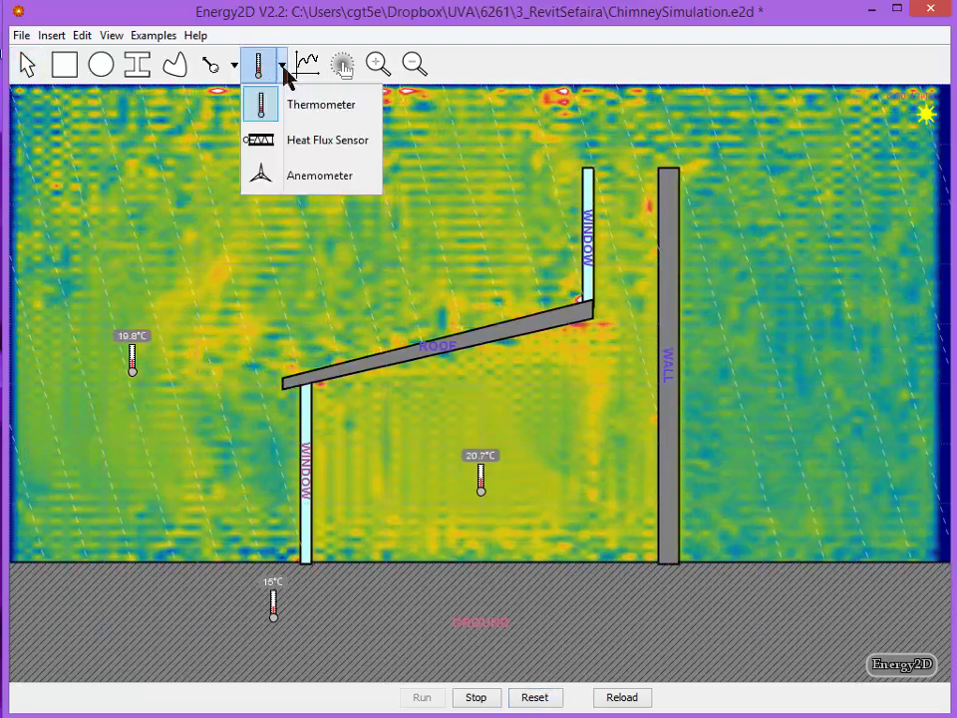
pyautogui.click(317, 177)
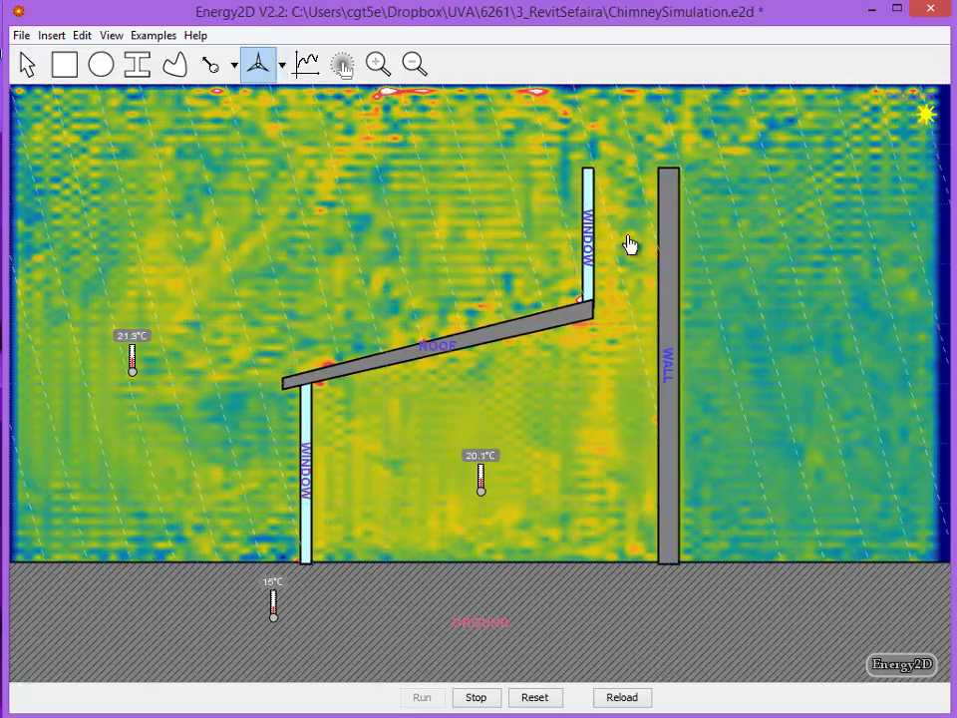
pyautogui.click(620, 240)
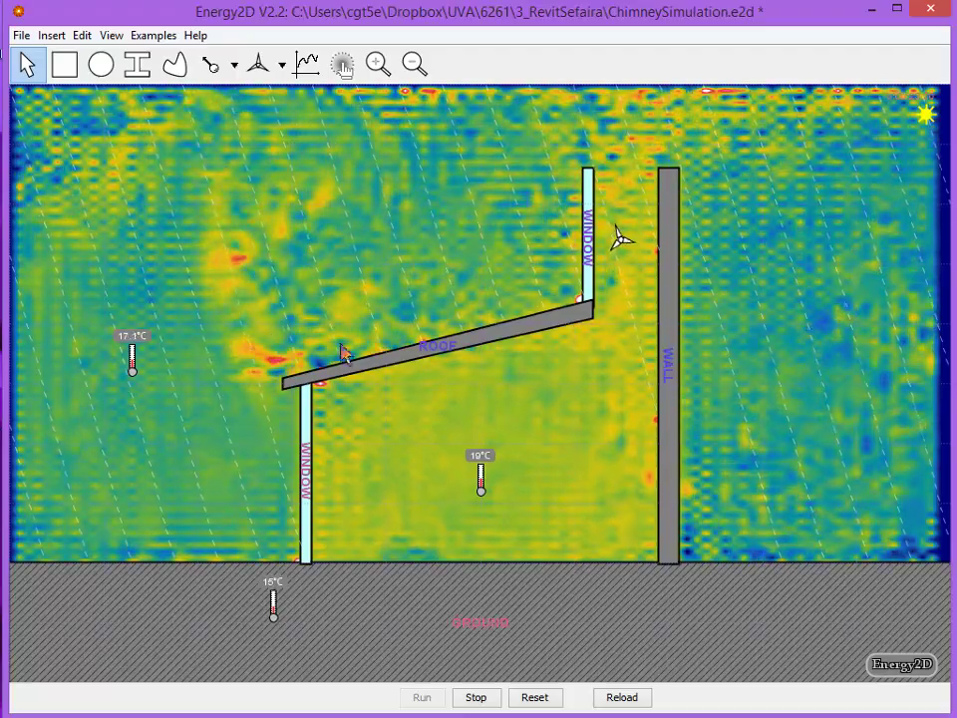
# Overlay streamlines on the simulation view, leaving isotherm contours switched off
pyautogui.rightClick(503, 396)
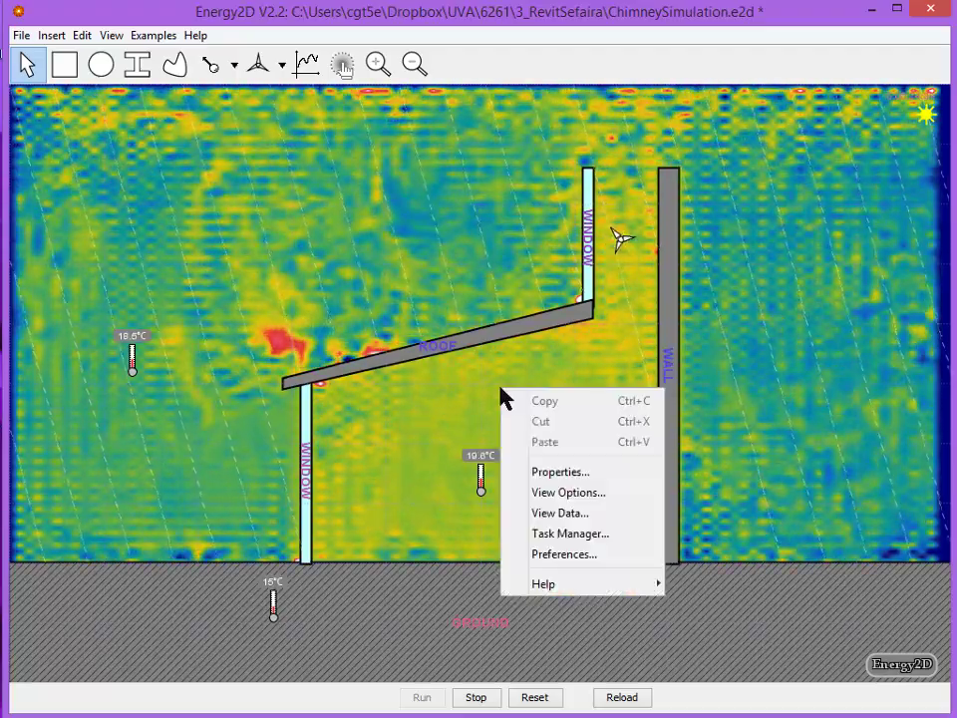
pyautogui.click(571, 497)
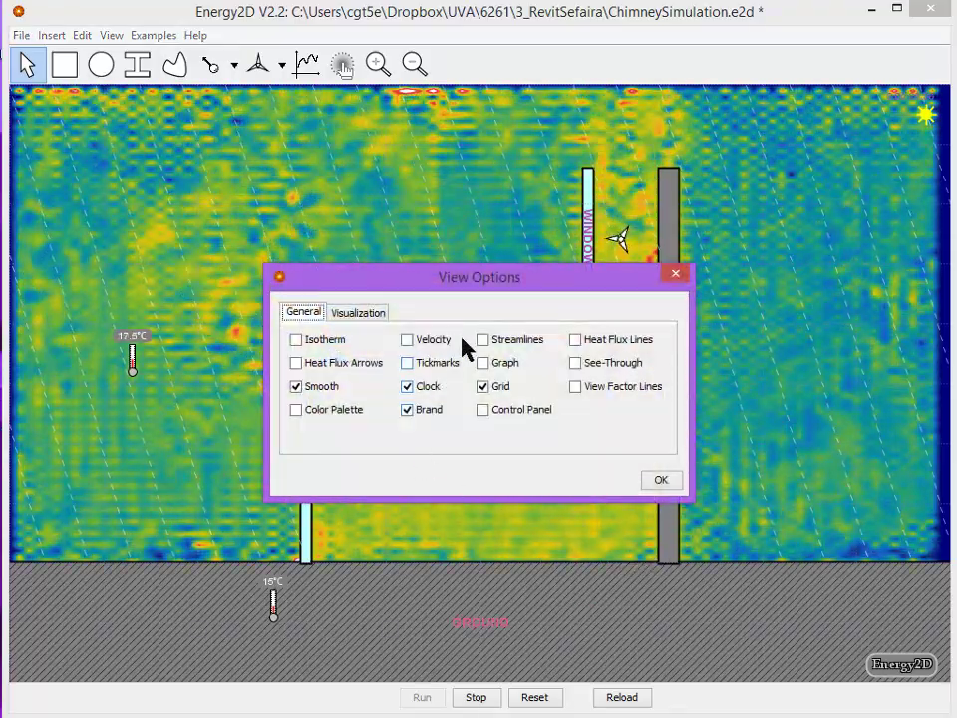
pyautogui.click(482, 340)
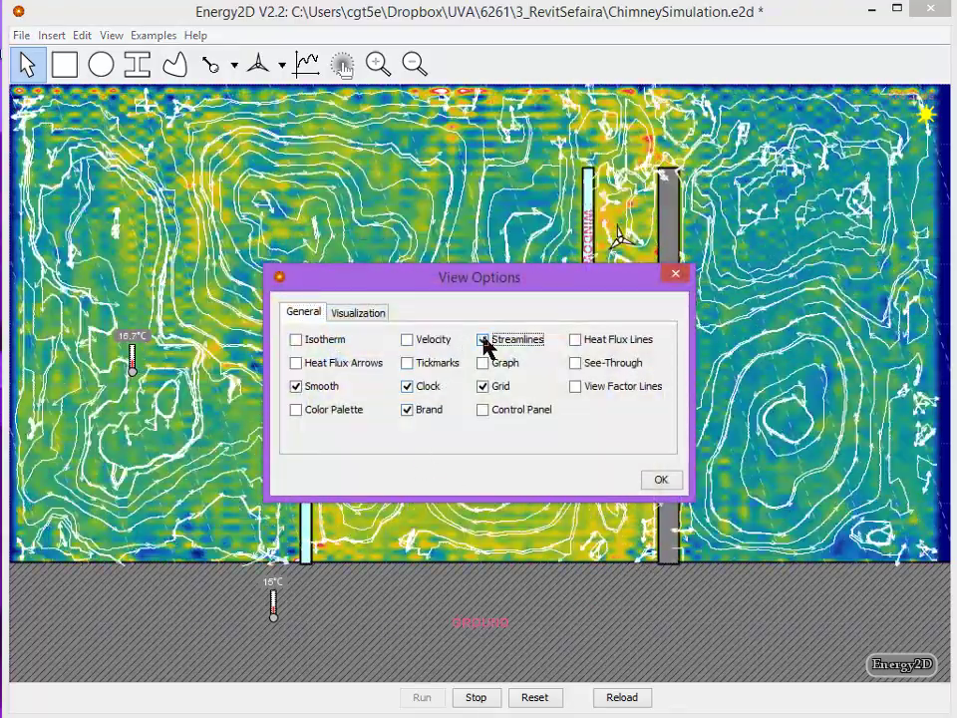
pyautogui.click(483, 340)
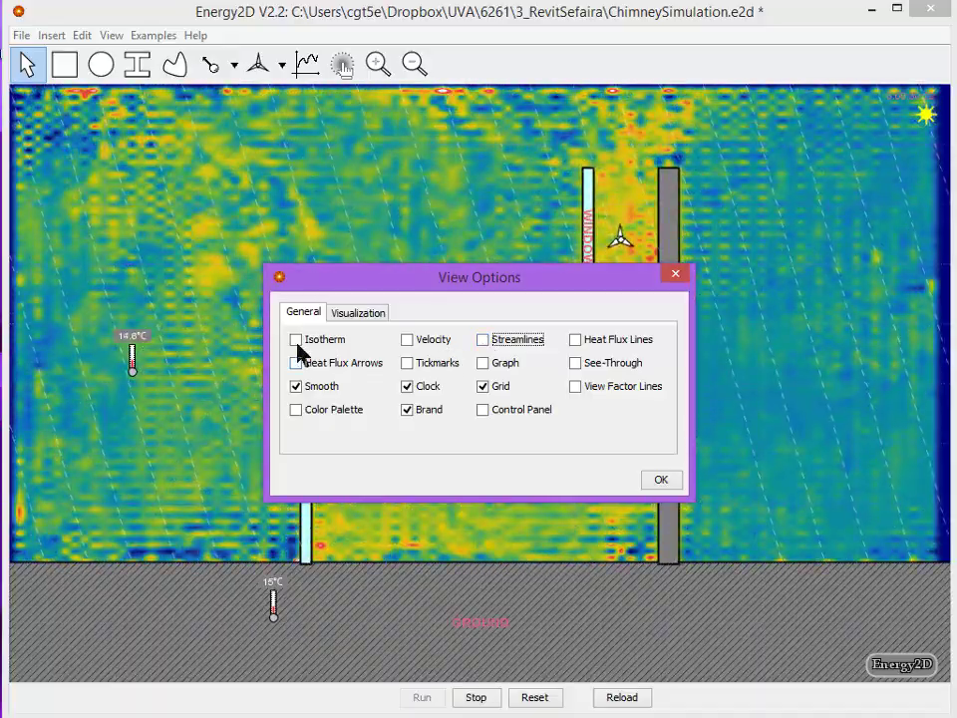
pyautogui.click(296, 340)
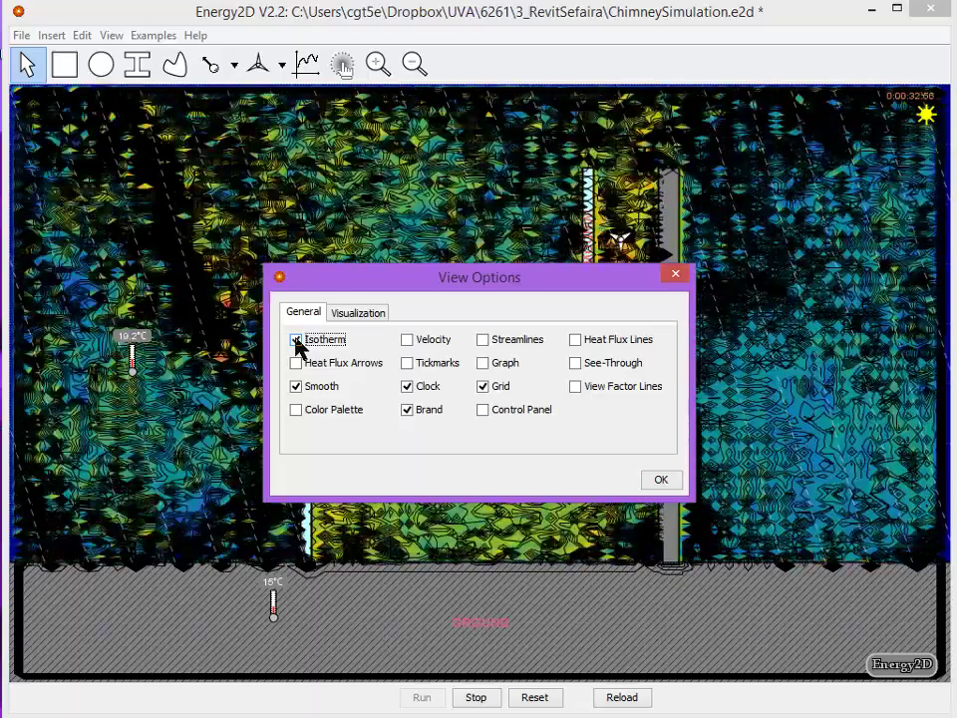
pyautogui.click(296, 340)
pyautogui.doubleClick(344, 363)
pyautogui.click(483, 340)
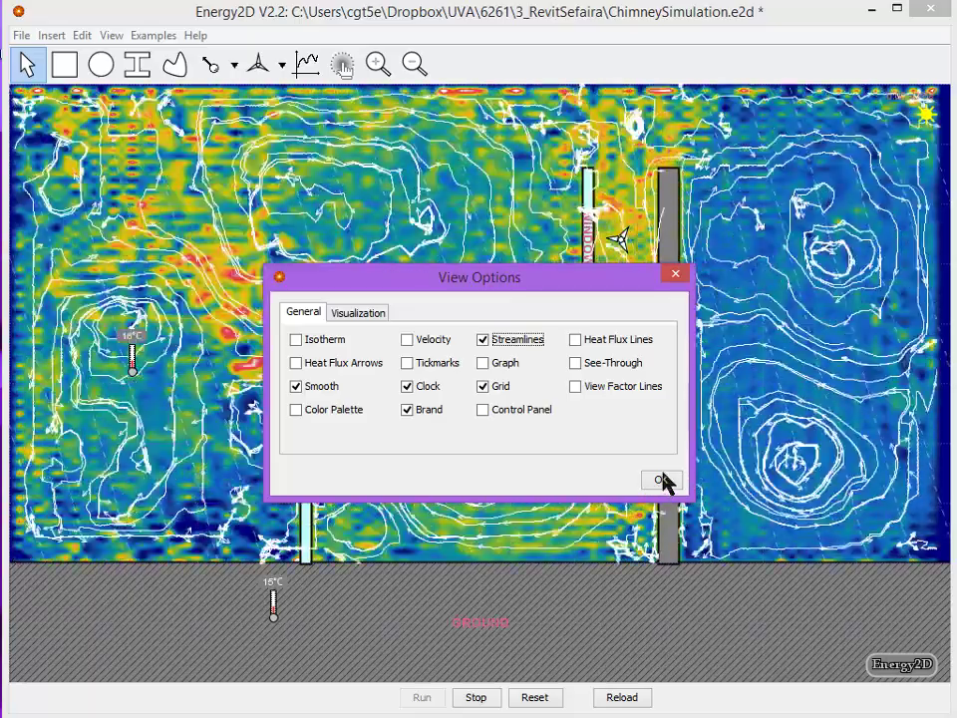
pyautogui.click(662, 480)
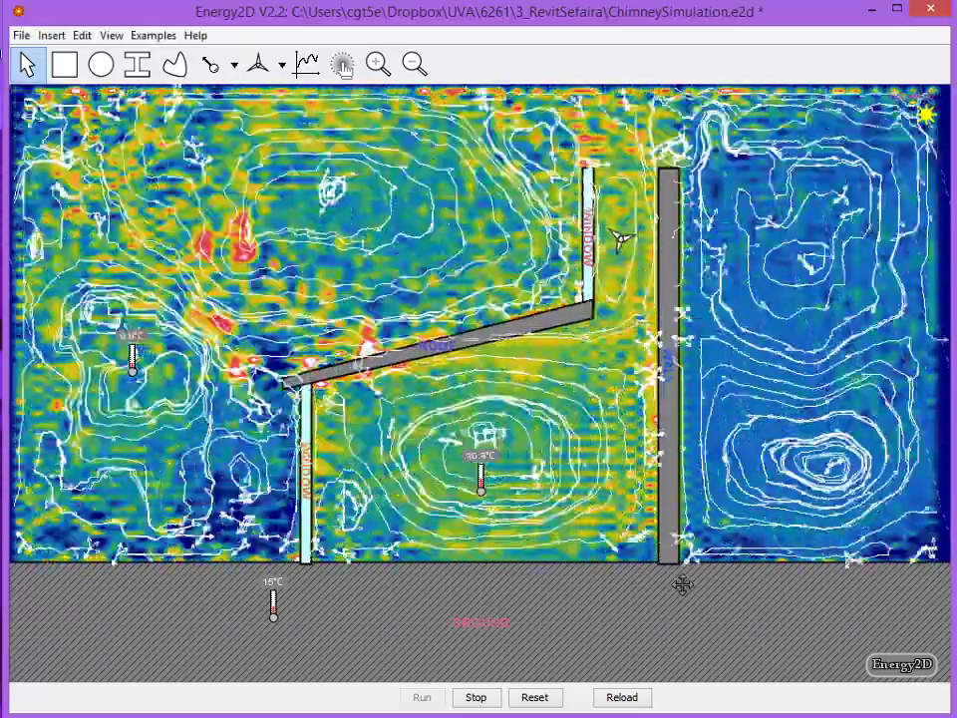
# Reset the simulation and draw a small upright ellipse on the ground beside the indoor thermometer
pyautogui.click(534, 697)
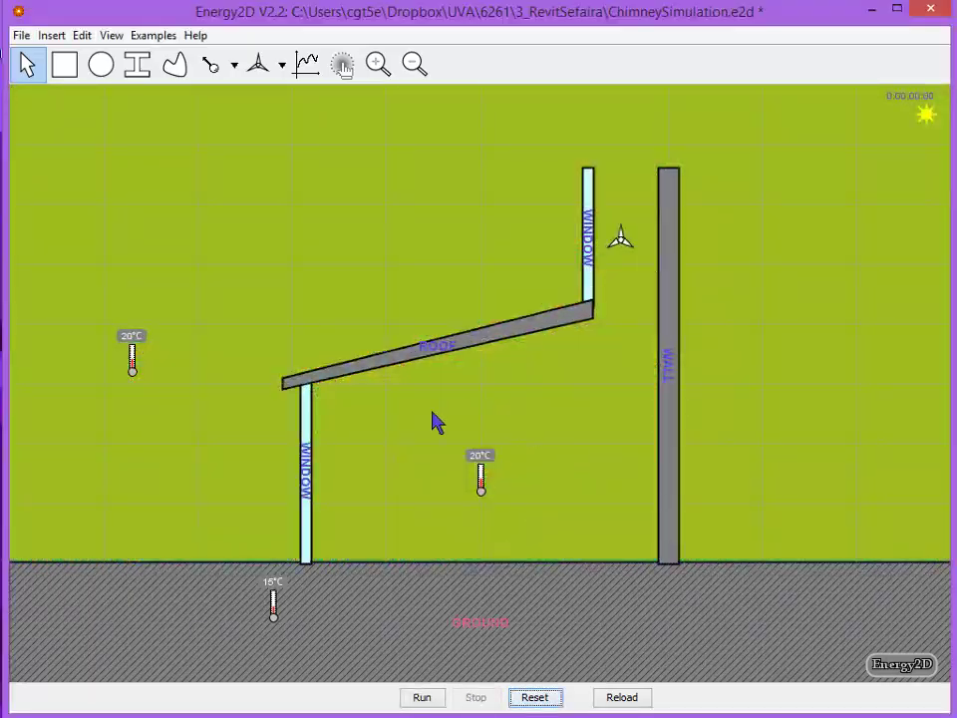
pyautogui.click(102, 66)
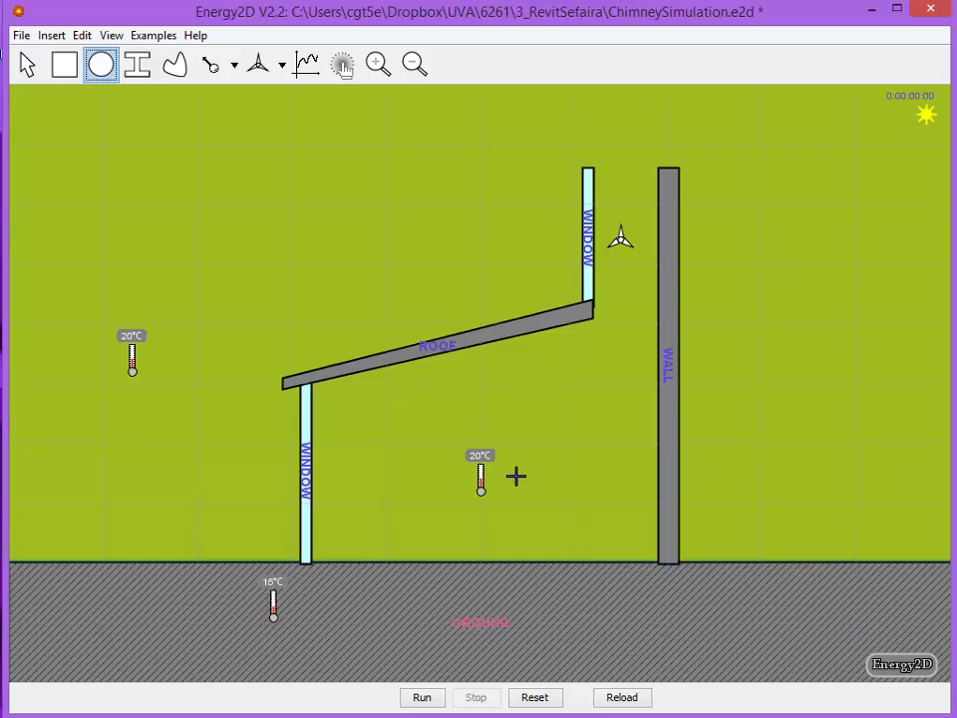
pyautogui.moveTo(517, 485); pyautogui.dragTo(557, 553)
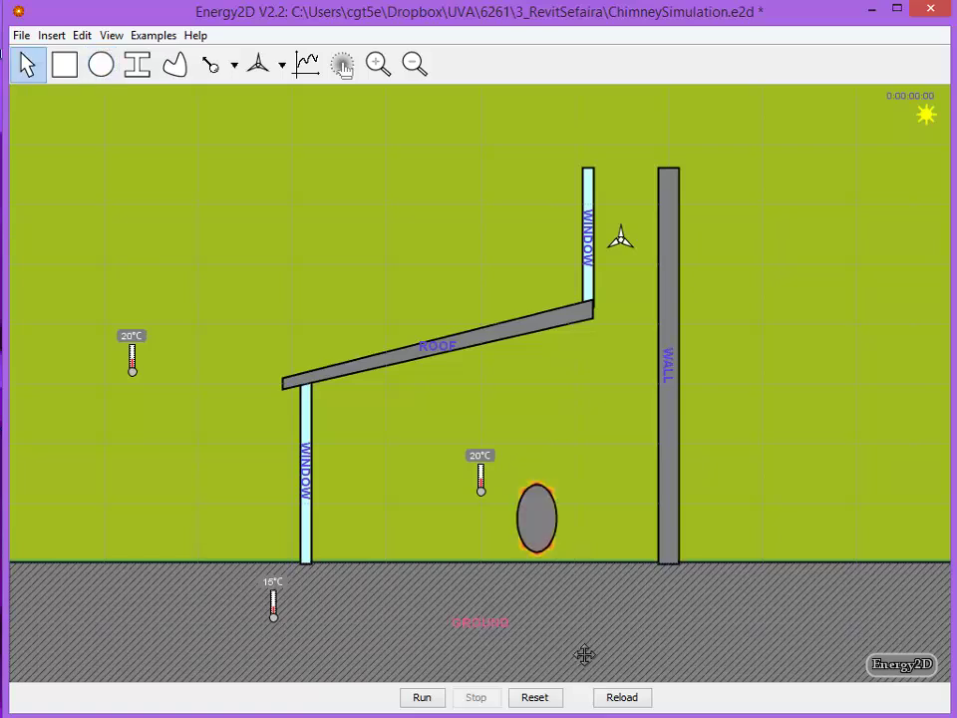
# Make the ellipse a constant-temperature heat source at 35 °C
pyautogui.rightClick(544, 521)
pyautogui.click(587, 601)
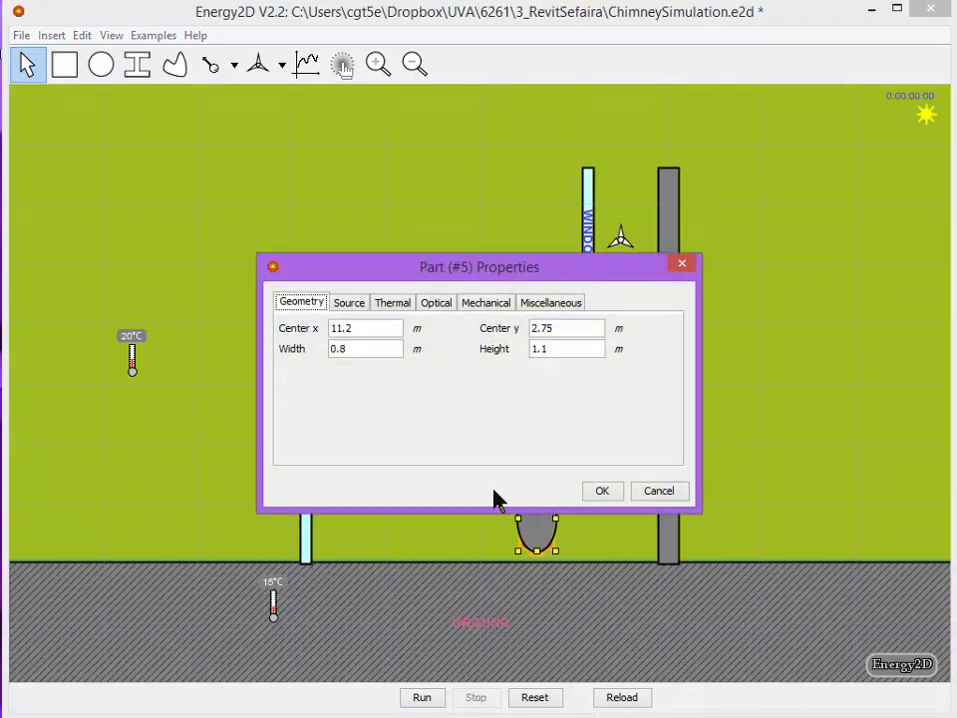
pyautogui.click(351, 304)
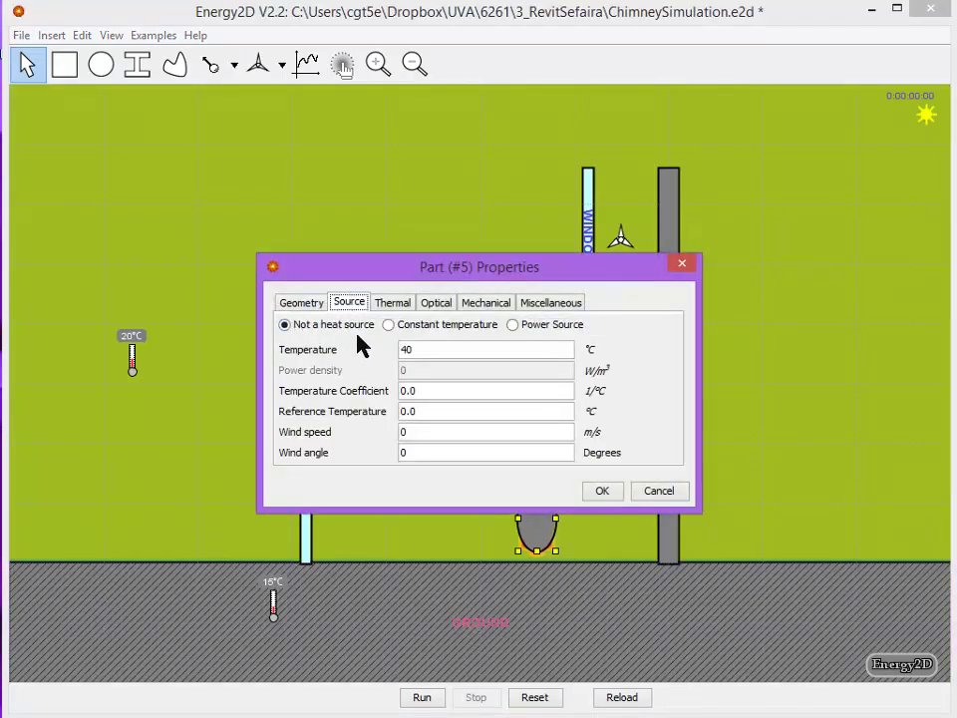
pyautogui.click(389, 326)
pyautogui.doubleClick(425, 349)
pyautogui.click(602, 492)
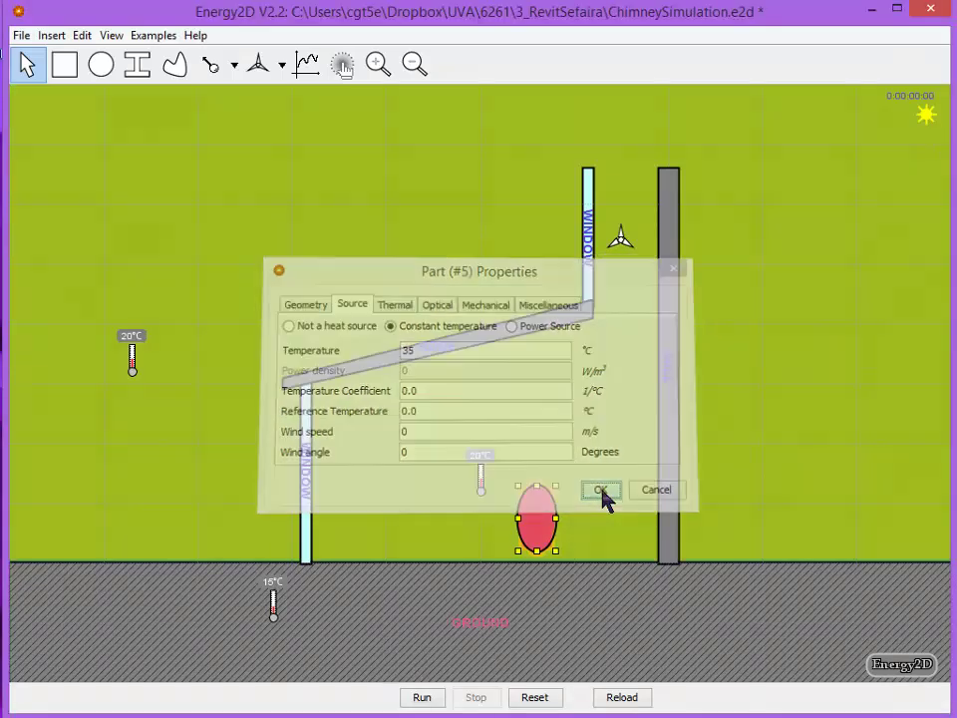
# Run the simulation and raise the indoor thermometer near the roof, where it reads 23.6 °C
pyautogui.click(424, 697)
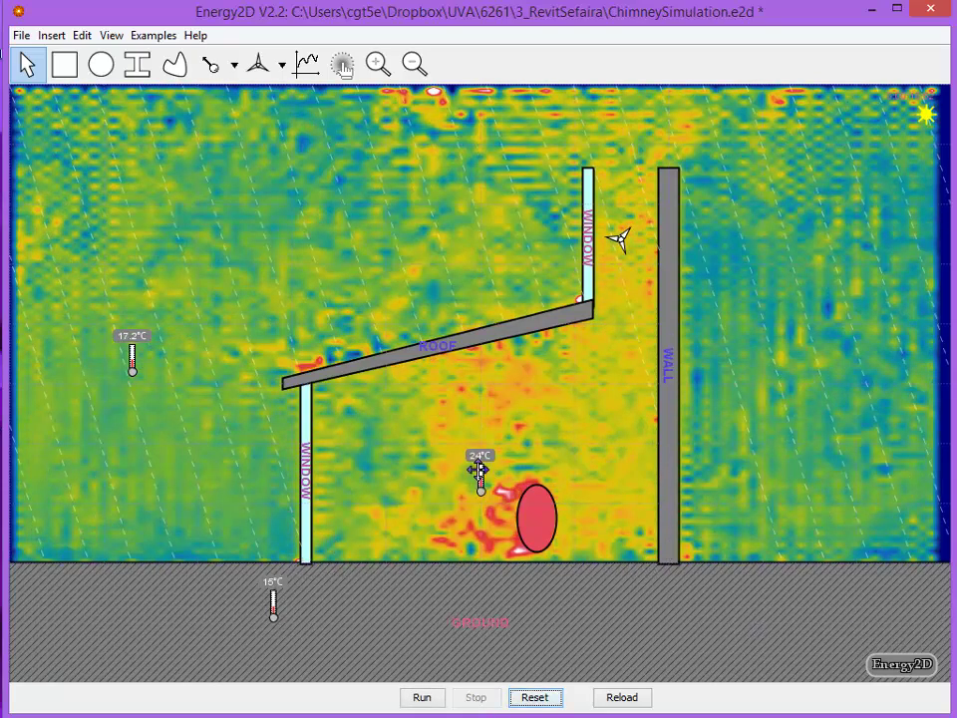
pyautogui.moveTo(480, 468); pyautogui.dragTo(490, 415)
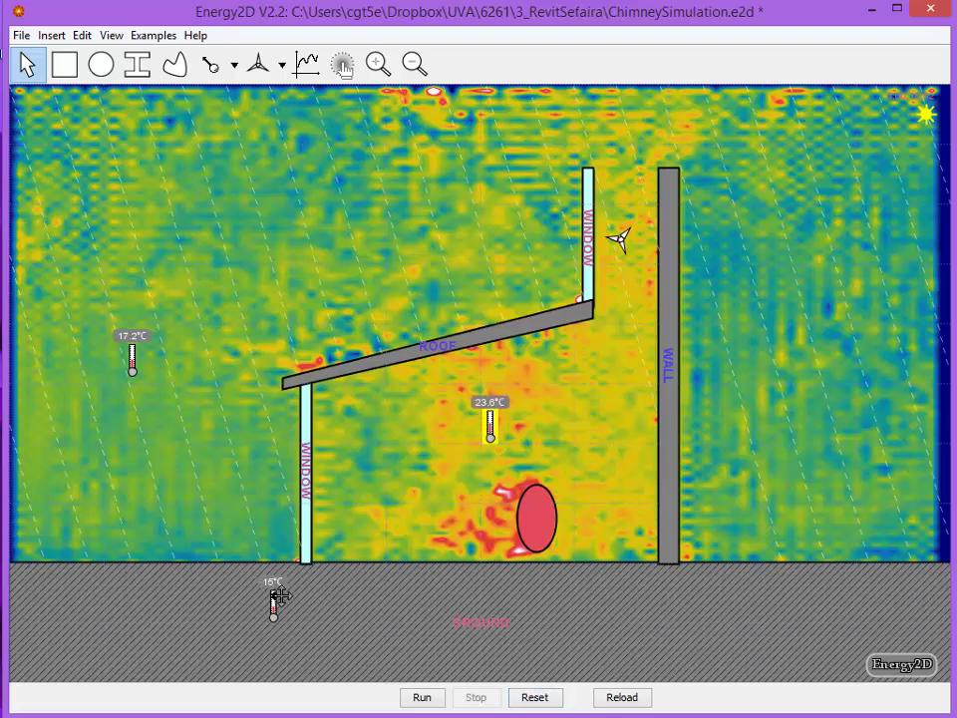
# Draw a floor slab from the left window to the wall with 20 °C temperature and insulating conductivity
pyautogui.click(64, 64)
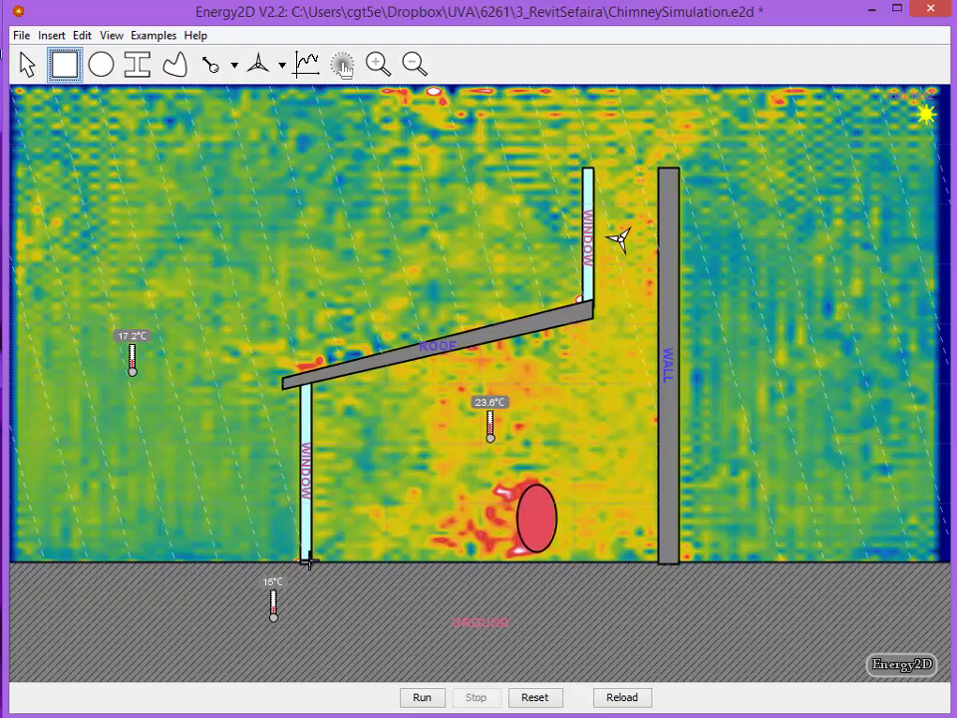
pyautogui.moveTo(300, 561); pyautogui.dragTo(678, 546)
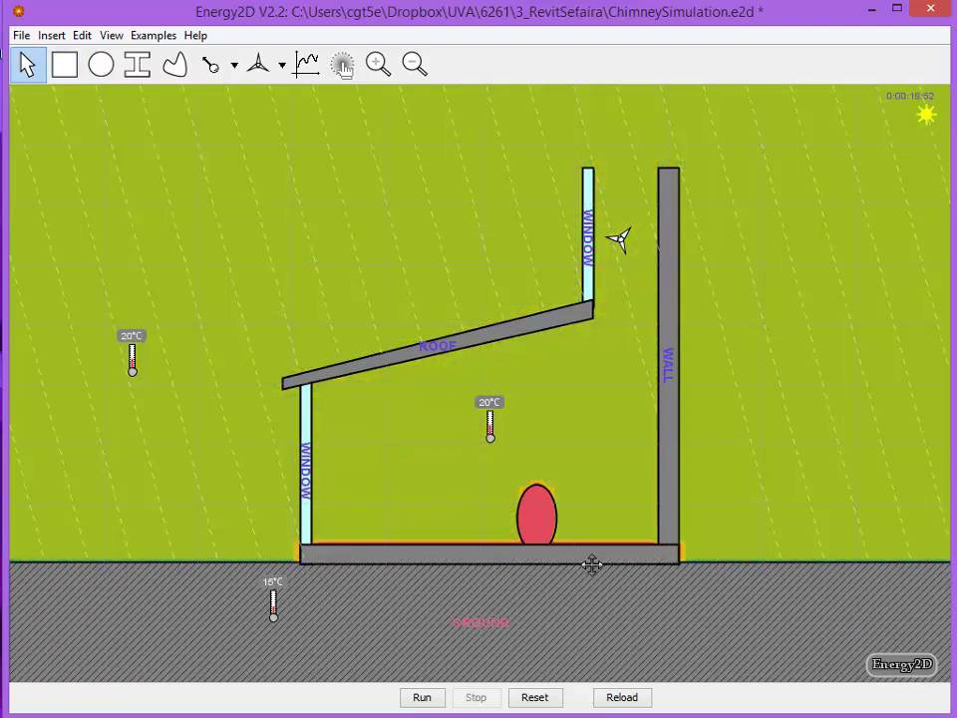
pyautogui.rightClick(591, 547)
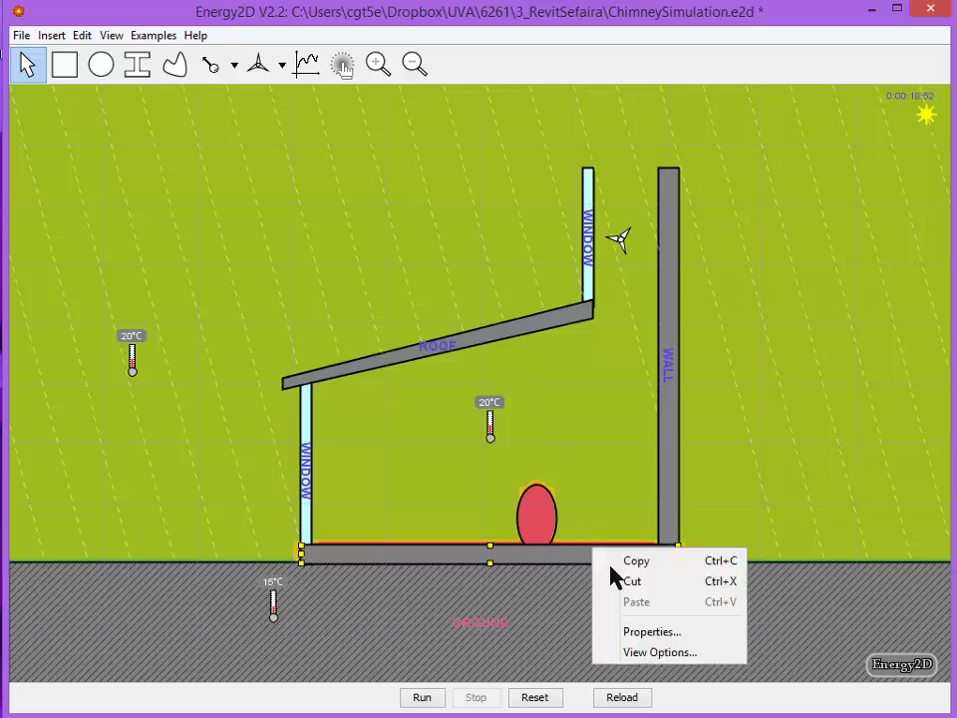
pyautogui.click(664, 634)
pyautogui.click(349, 302)
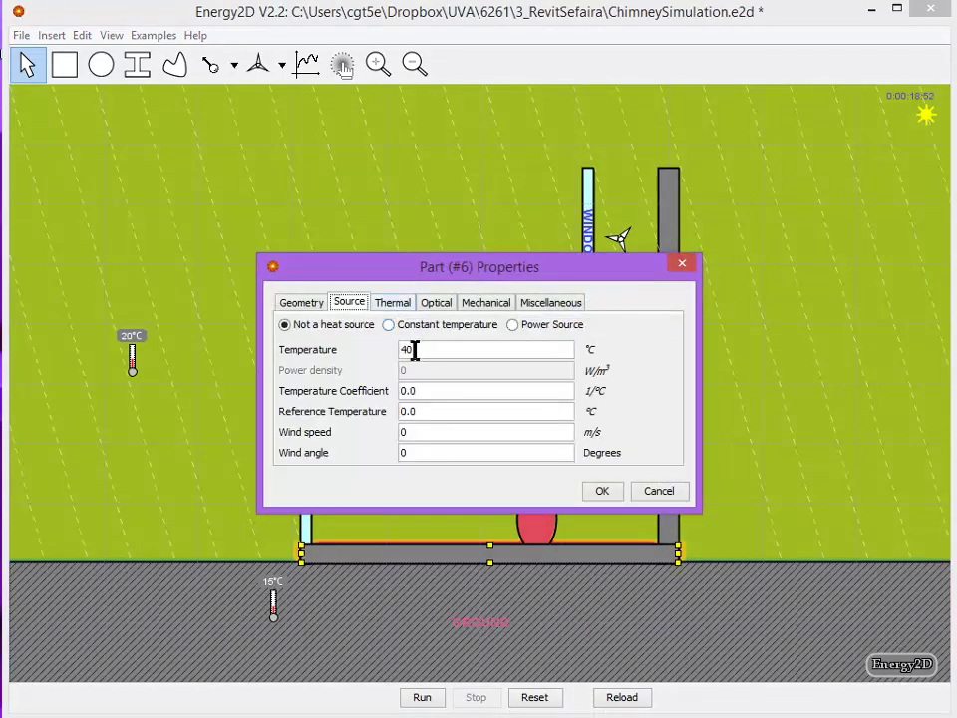
pyautogui.doubleClick(394, 347)
pyautogui.write('20')
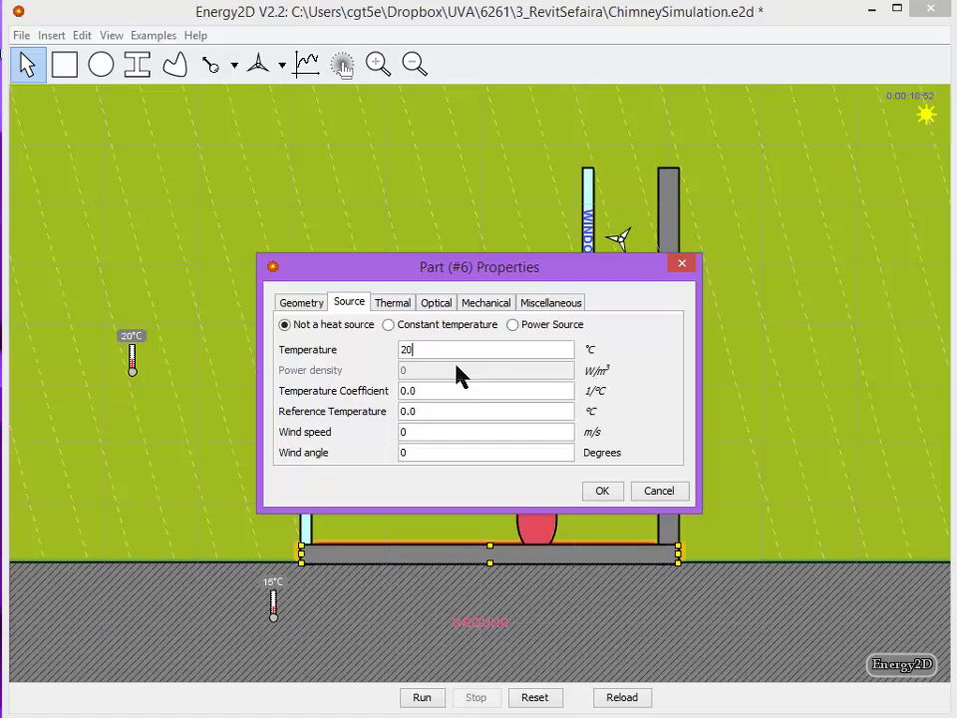
pyautogui.click(396, 304)
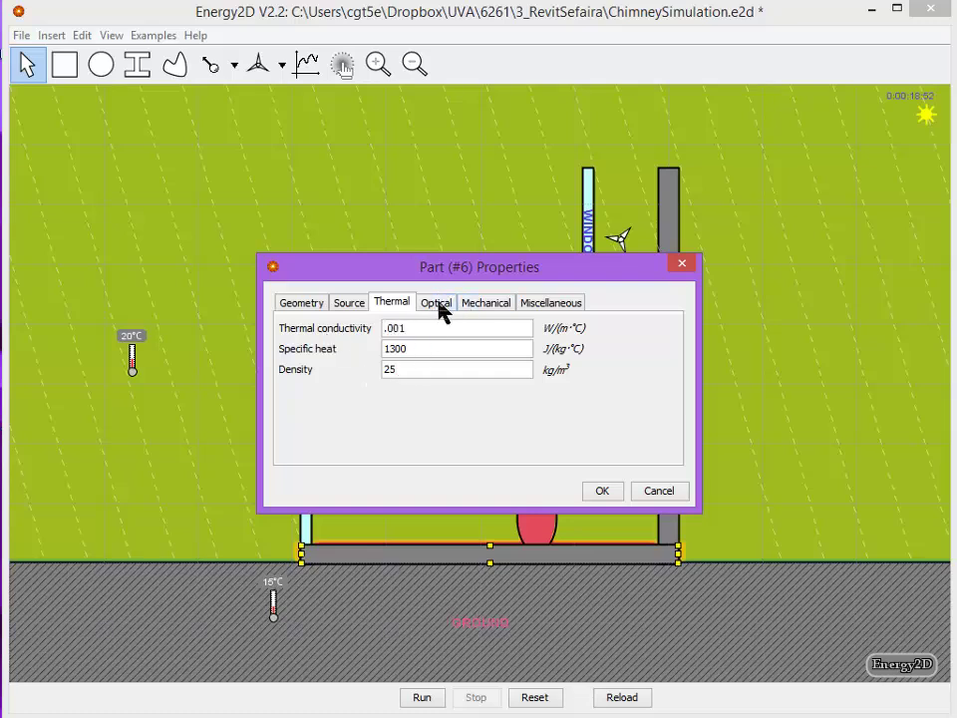
pyautogui.click(604, 492)
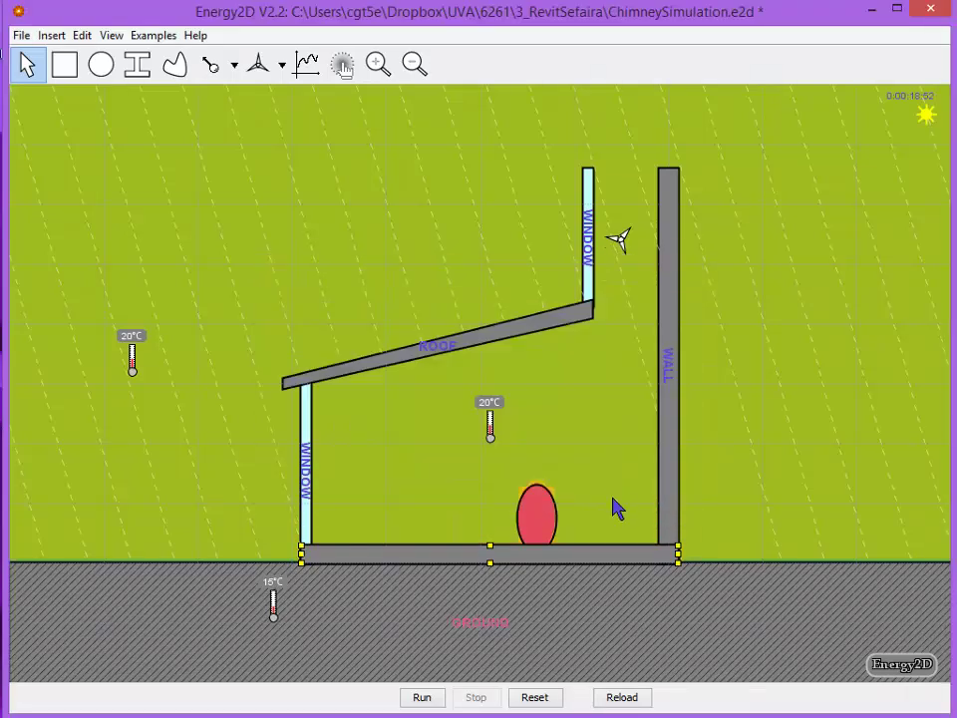
# Nudge the red heated ellipse up two steps so it sits on the floor
pyautogui.click(536, 513)
pyautogui.press('Up')
pyautogui.press('Up')
pyautogui.press('Up')
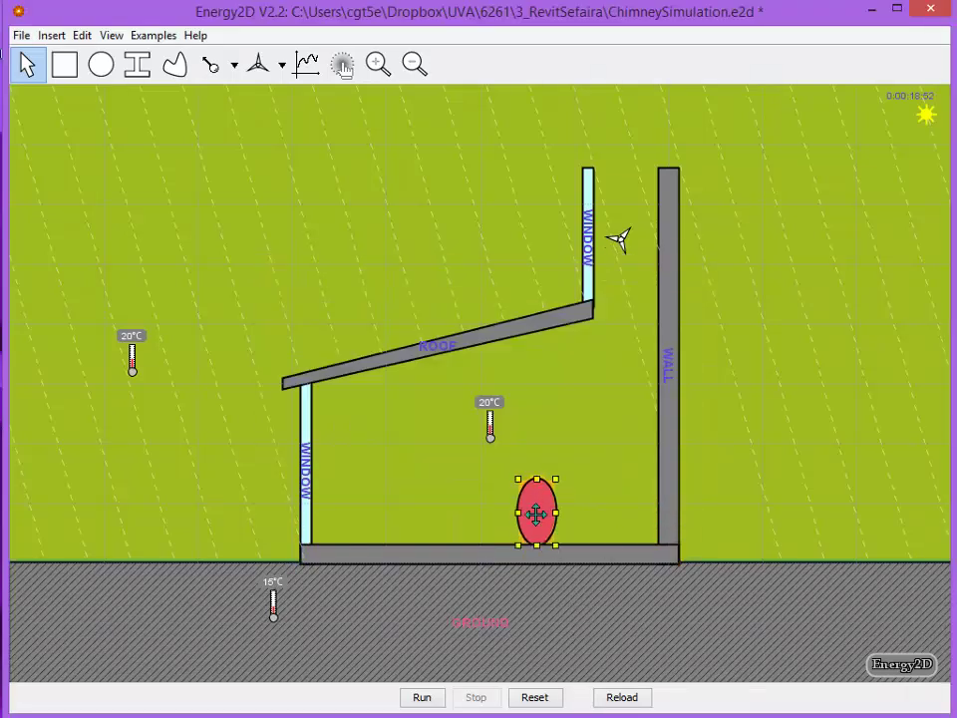
pyautogui.press('Up')
pyautogui.press('Up')
pyautogui.press('Up')
pyautogui.press('Up')
pyautogui.press('Up')
pyautogui.press('Up')
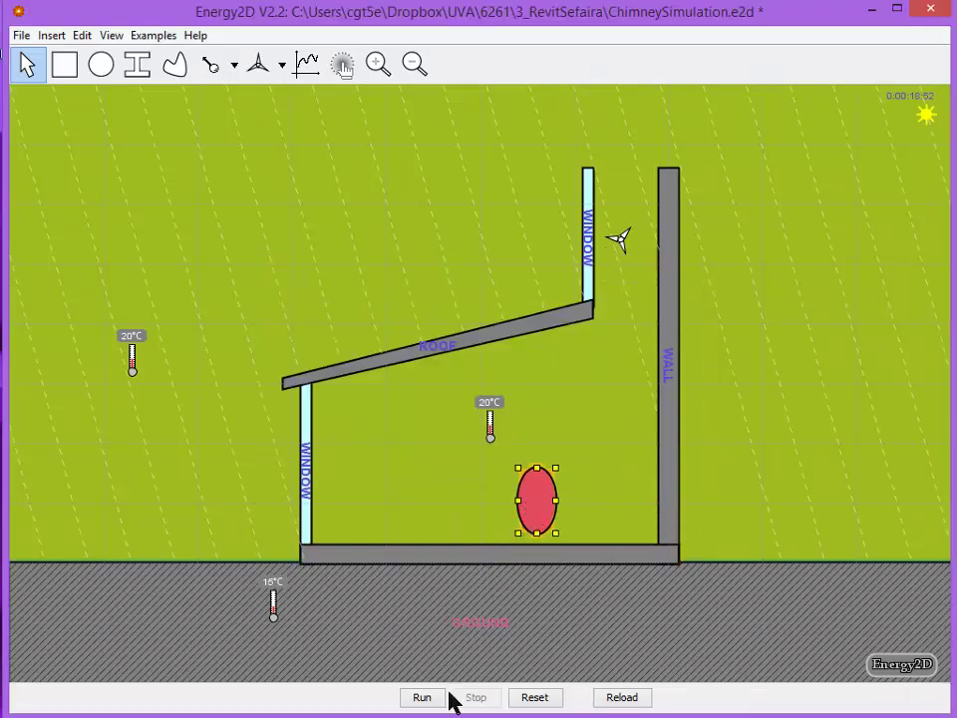
# Run the simulation and stop it once warm air gathers, indoor thermometer at 19 °C
pyautogui.click(419, 698)
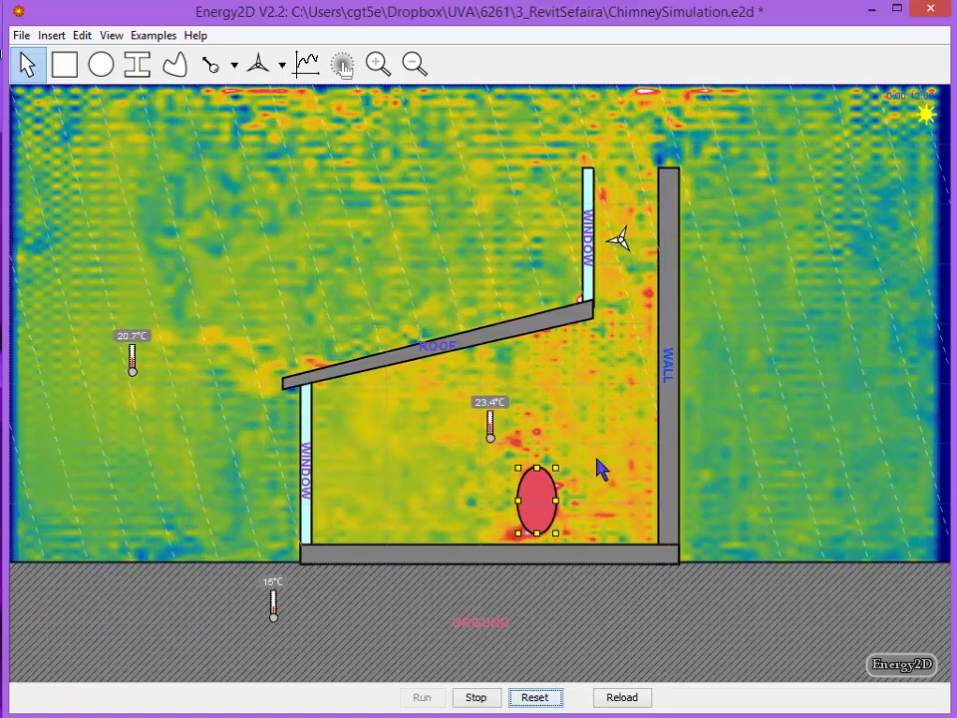
pyautogui.click(476, 699)
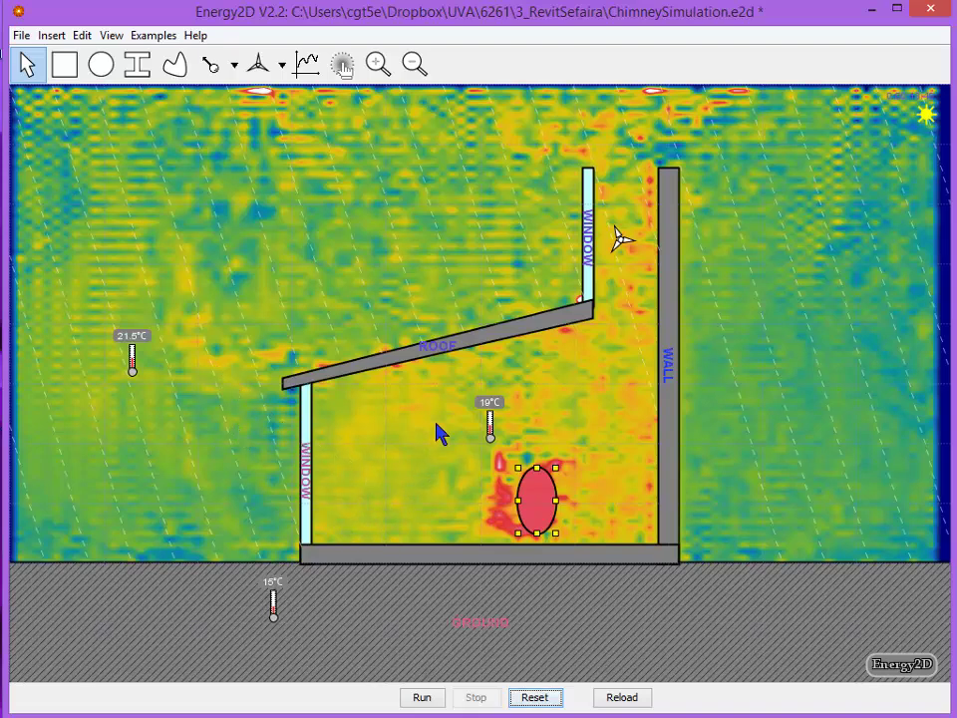
# Shift the sun angle later toward dusk in the model's Sunlight settings, then reset and rerun
pyautogui.rightClick(428, 271)
pyautogui.click(488, 353)
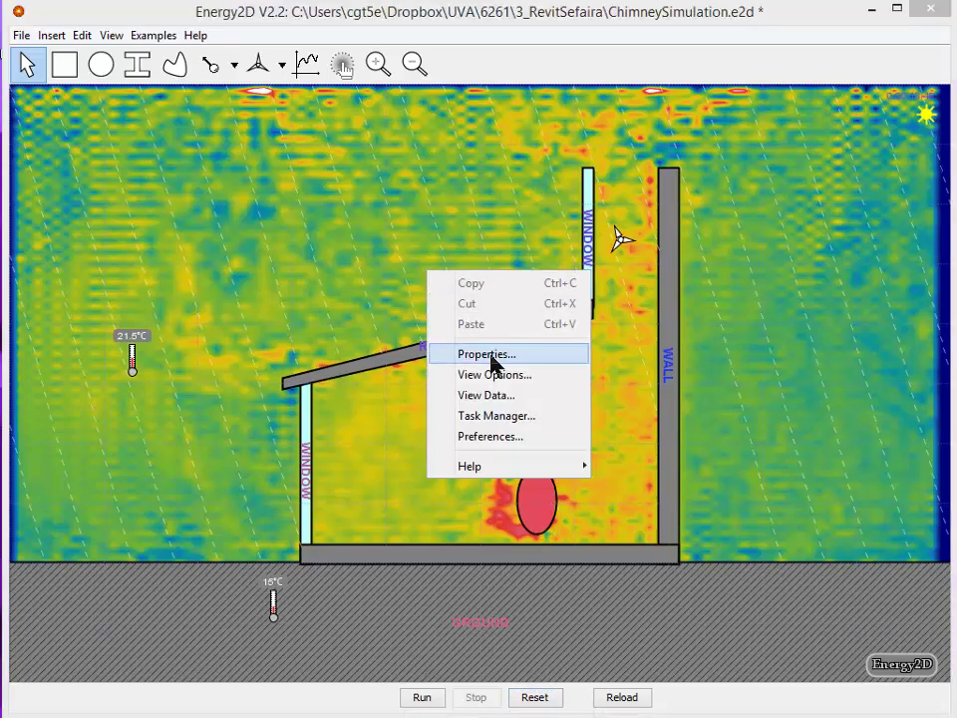
pyautogui.click(381, 292)
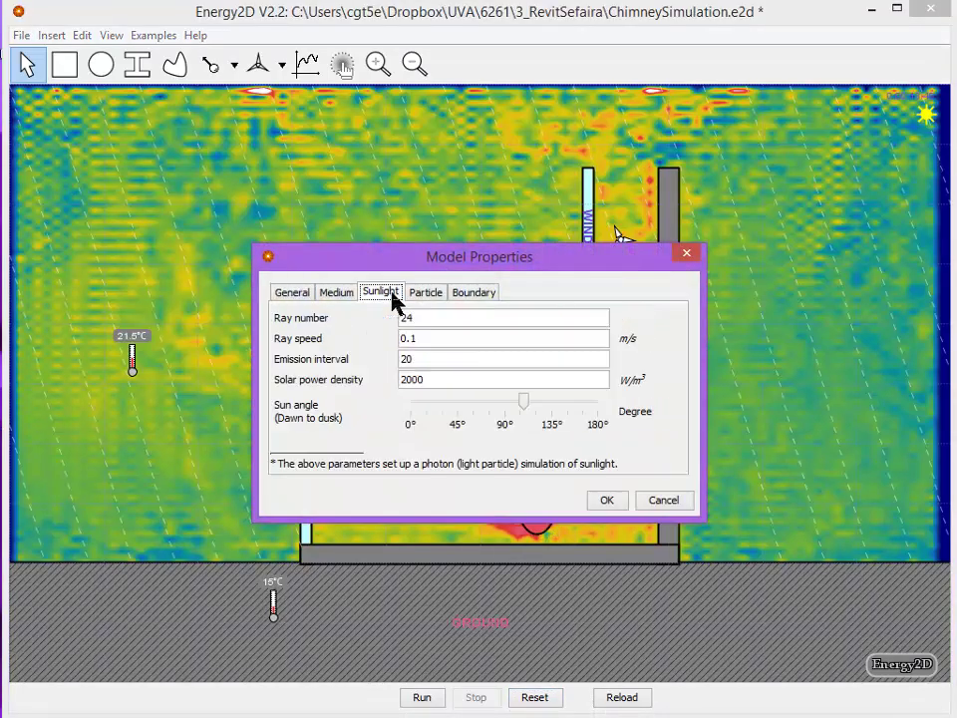
pyautogui.click(525, 398)
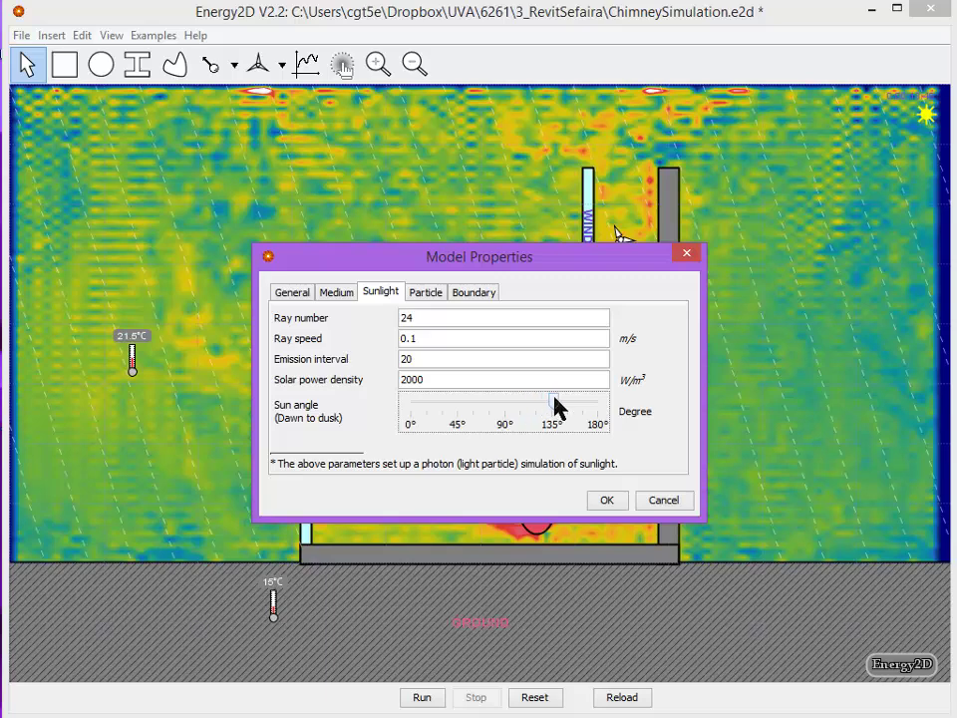
pyautogui.click(607, 500)
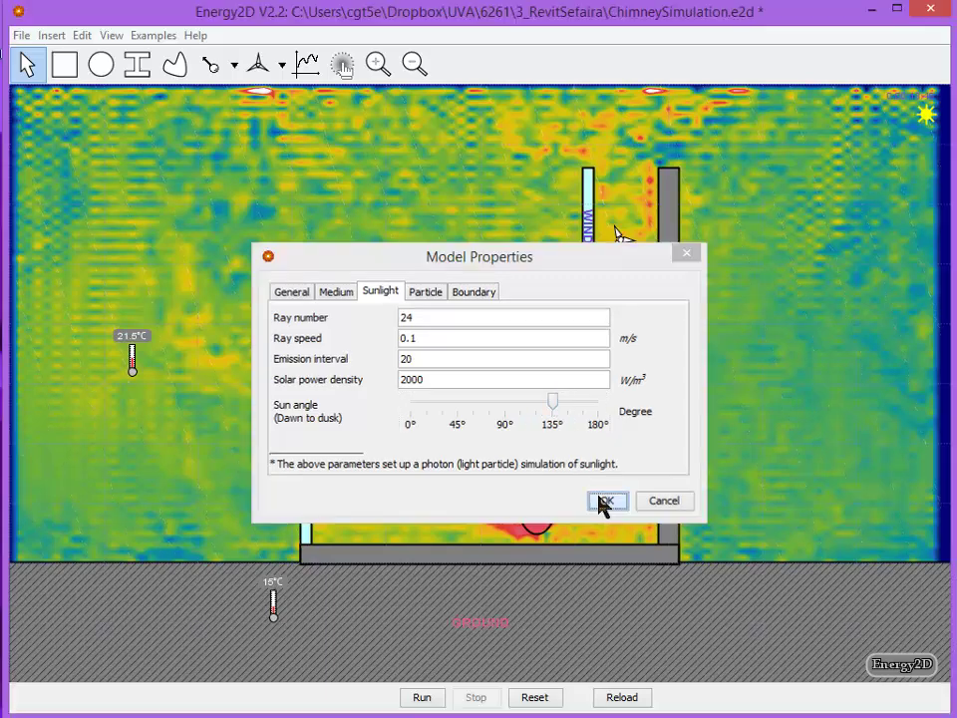
pyautogui.click(535, 697)
pyautogui.click(421, 700)
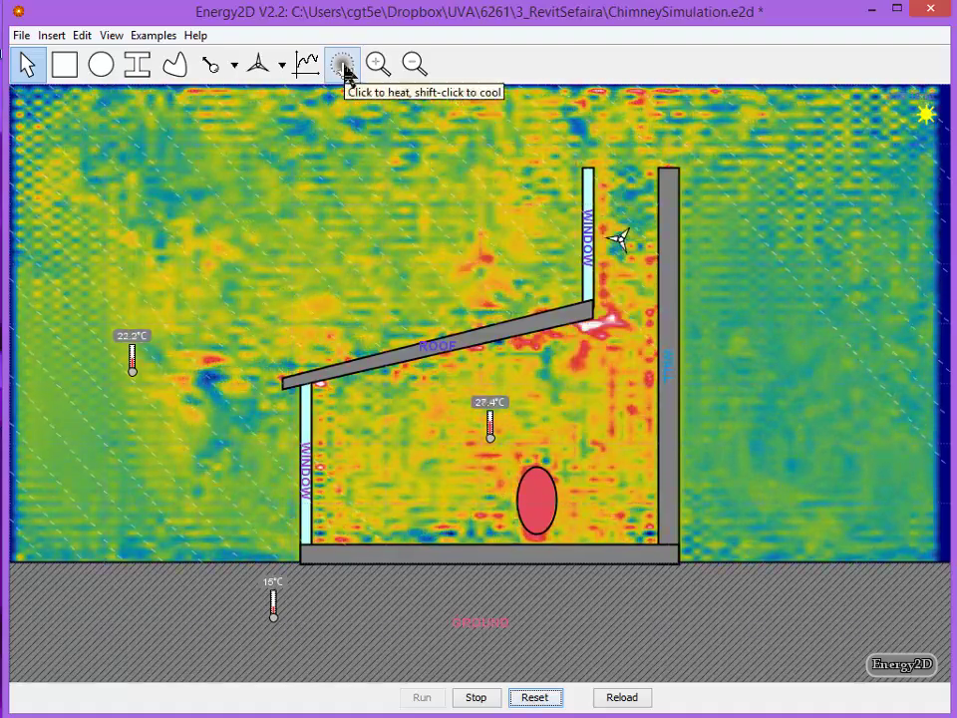
# Heat the room air with the heat tool during the run, then stop and reset the simulation
pyautogui.click(345, 70)
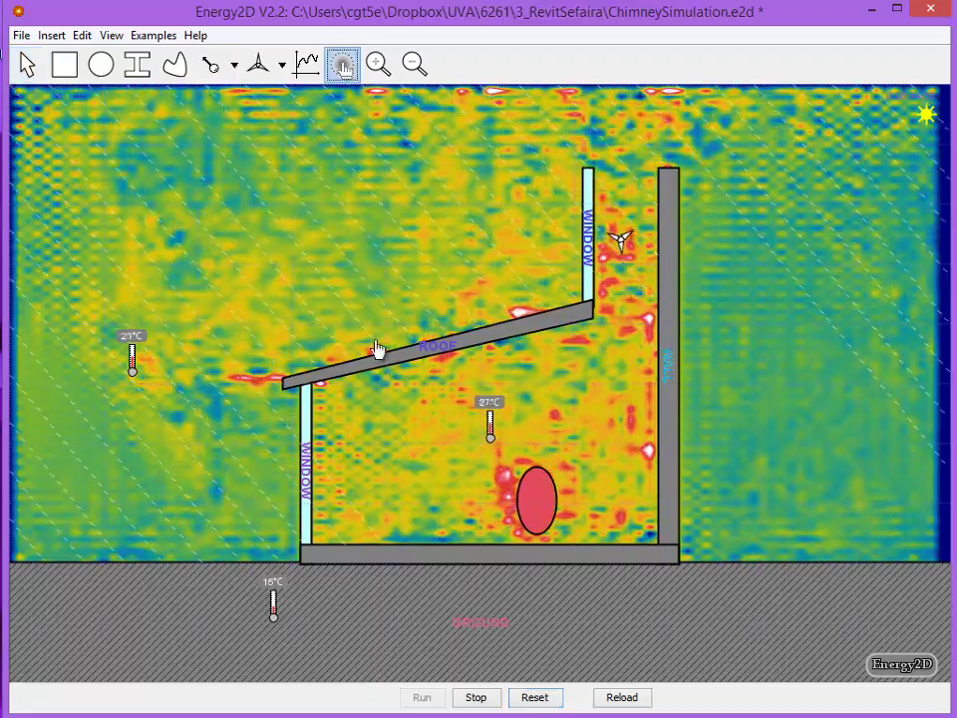
pyautogui.click(431, 512)
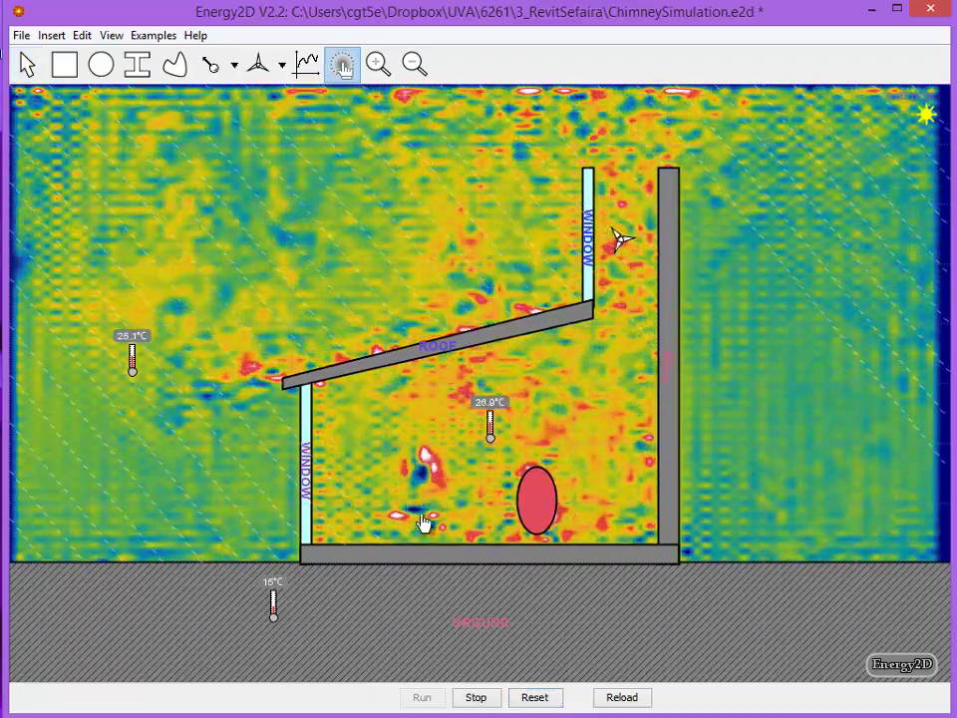
pyautogui.click(430, 512)
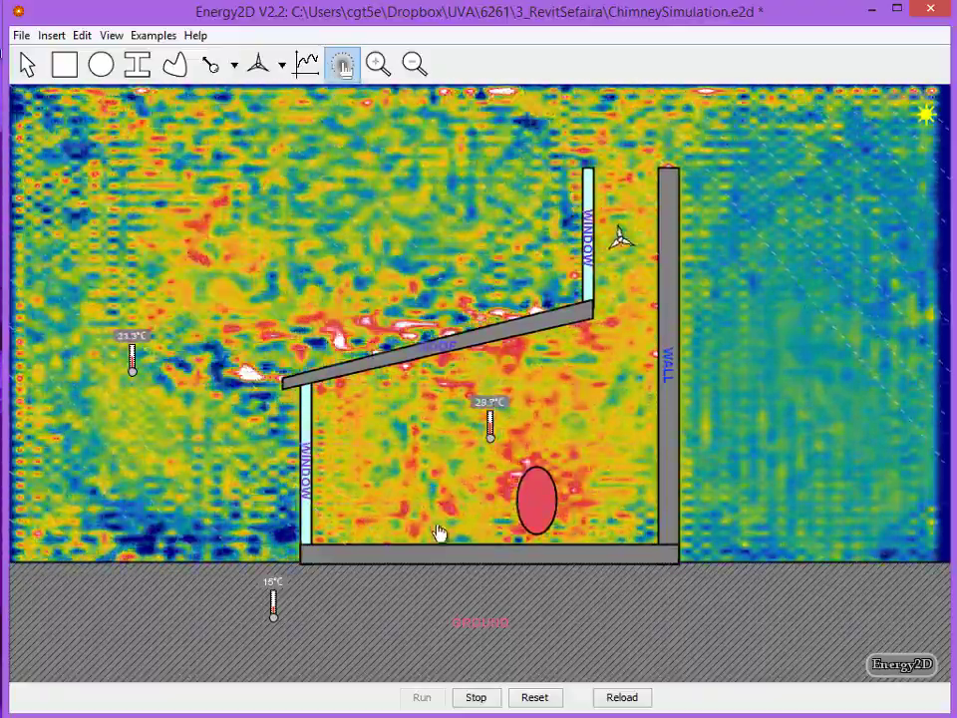
pyautogui.moveTo(421, 490); pyautogui.dragTo(468, 481)
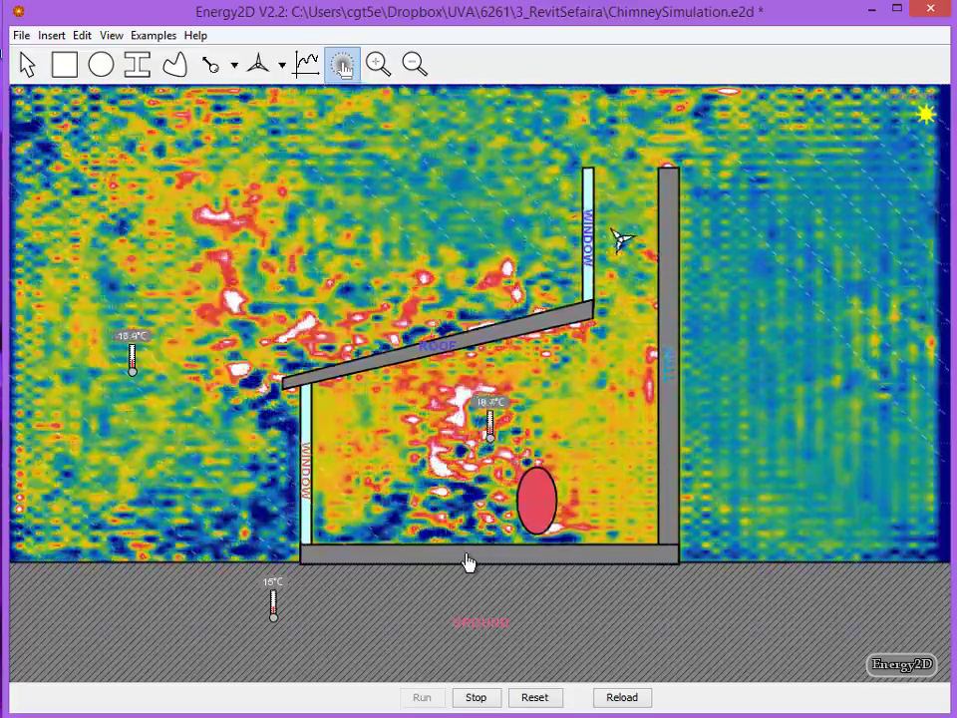
pyautogui.click(475, 697)
pyautogui.click(534, 697)
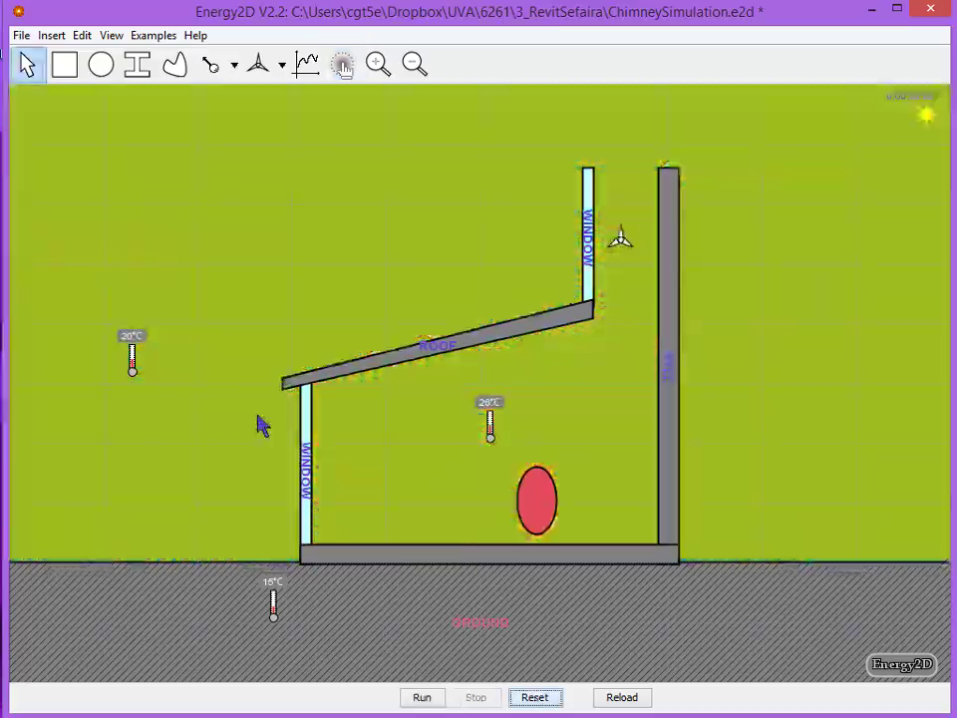
# Insert a fan and place it, 2.8 m wide and 0.5 m tall, just under the roof
pyautogui.click(54, 37)
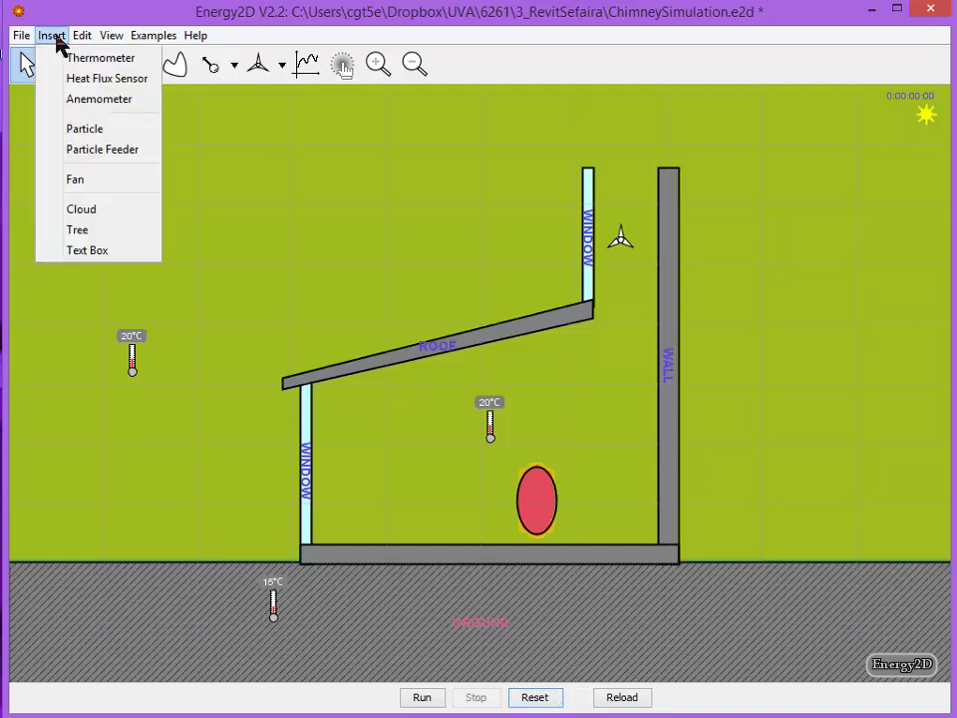
pyautogui.click(87, 185)
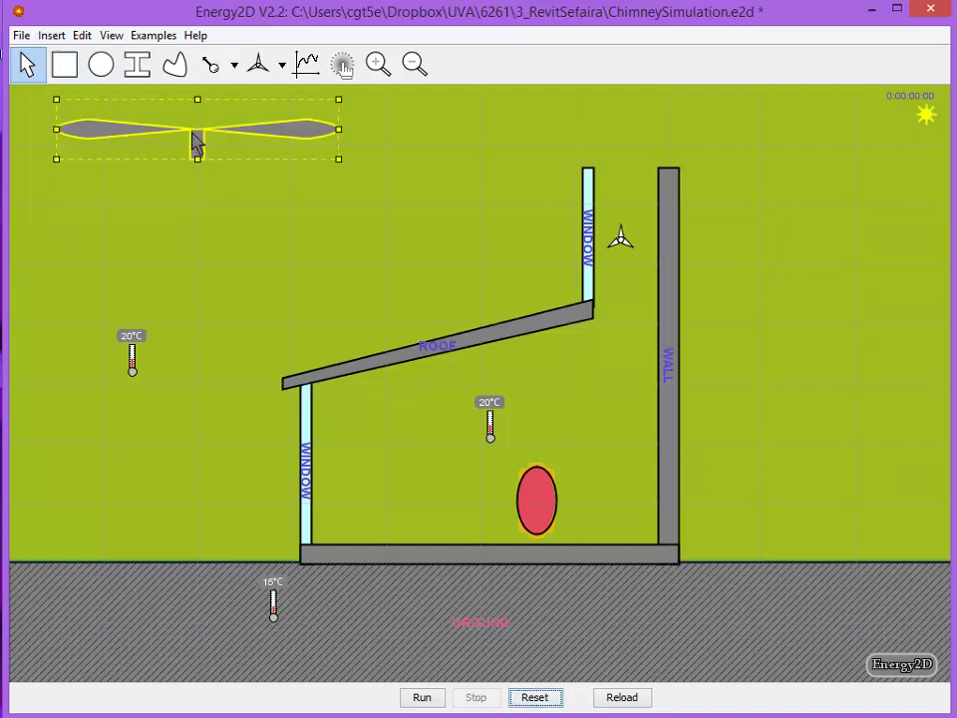
pyautogui.moveTo(196, 143); pyautogui.dragTo(469, 384)
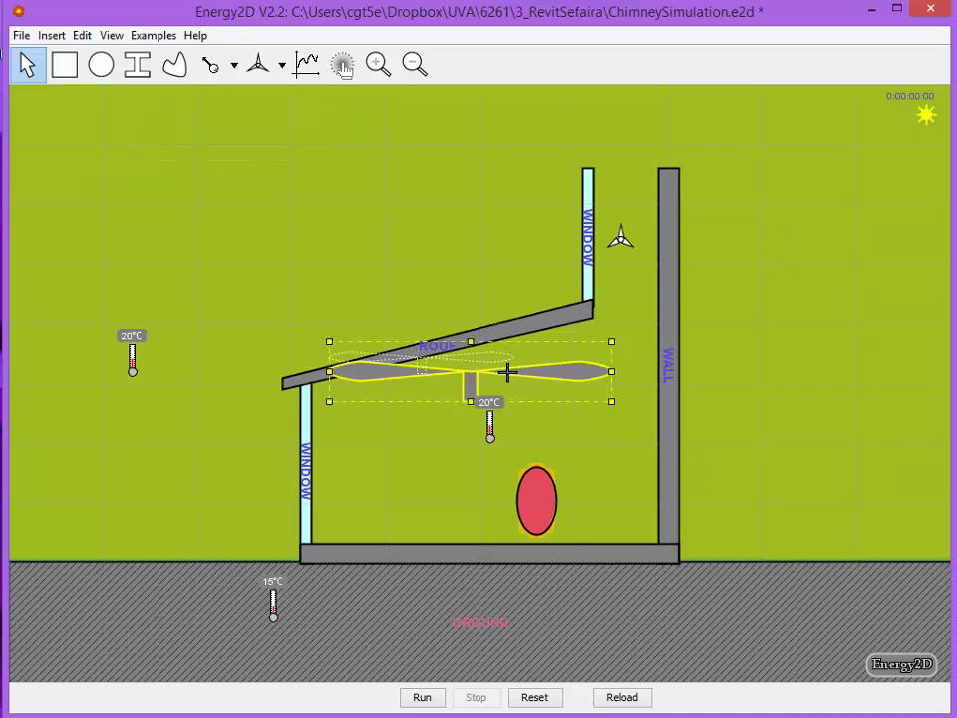
pyautogui.hotkey('ctrl', 'z')
pyautogui.moveTo(393, 359); pyautogui.dragTo(462, 376)
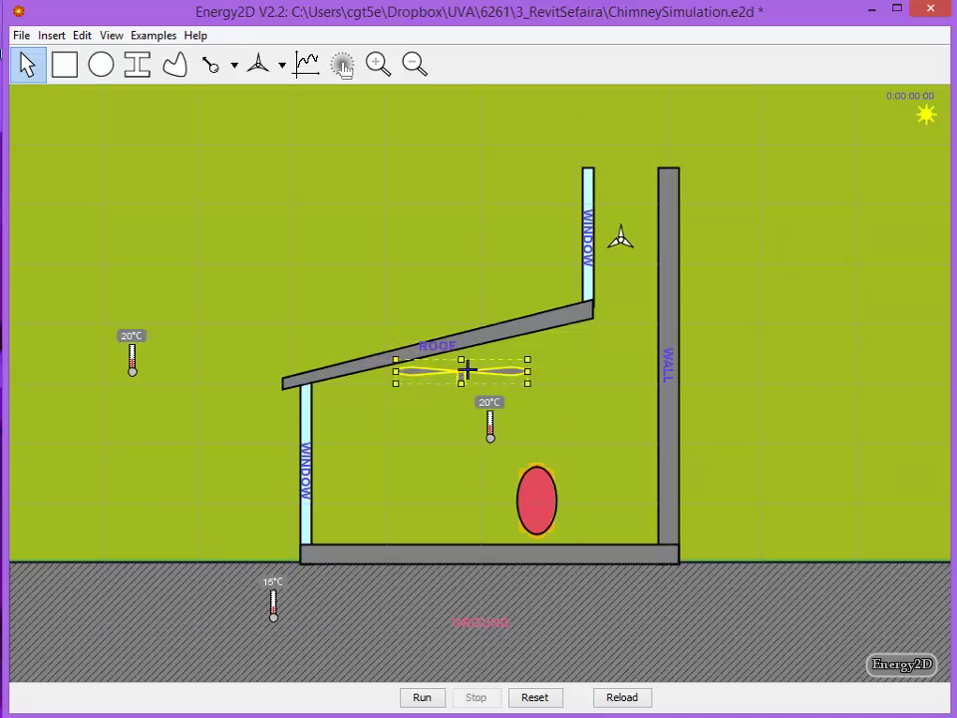
# Set the fan's velocity to -0.25 m/s
pyautogui.rightClick(465, 376)
pyautogui.click(525, 459)
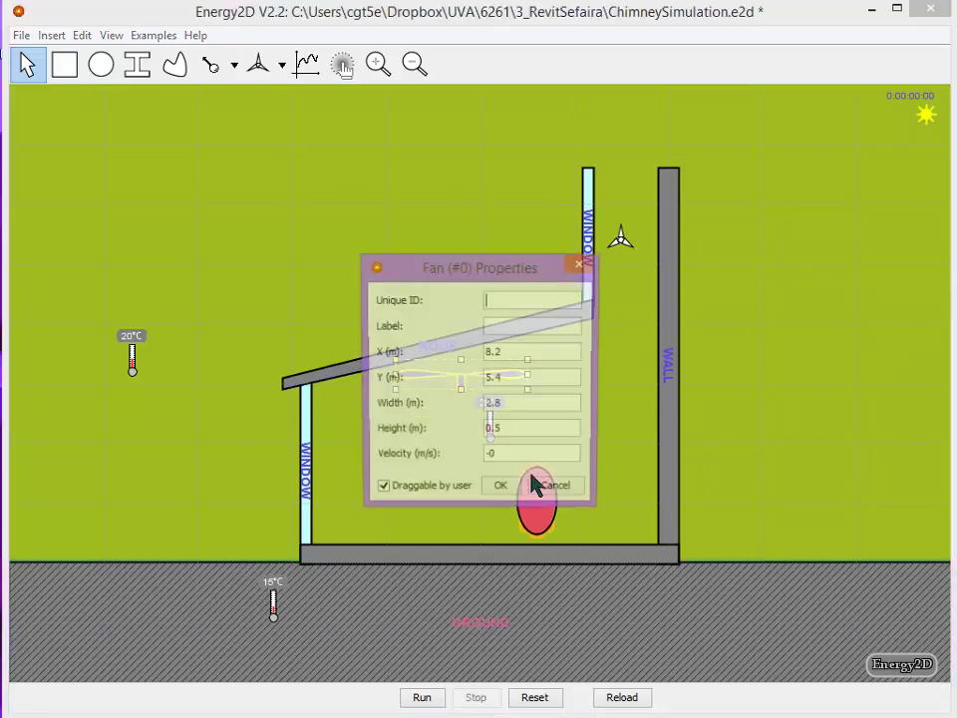
pyautogui.click(502, 456)
pyautogui.write('.25')
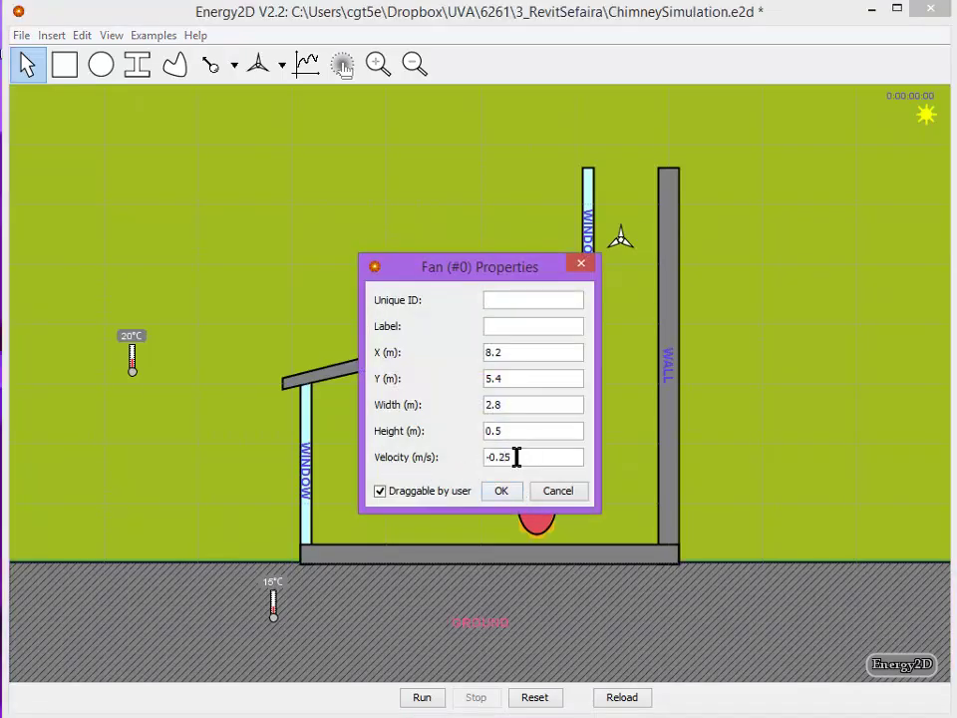
pyautogui.click(498, 494)
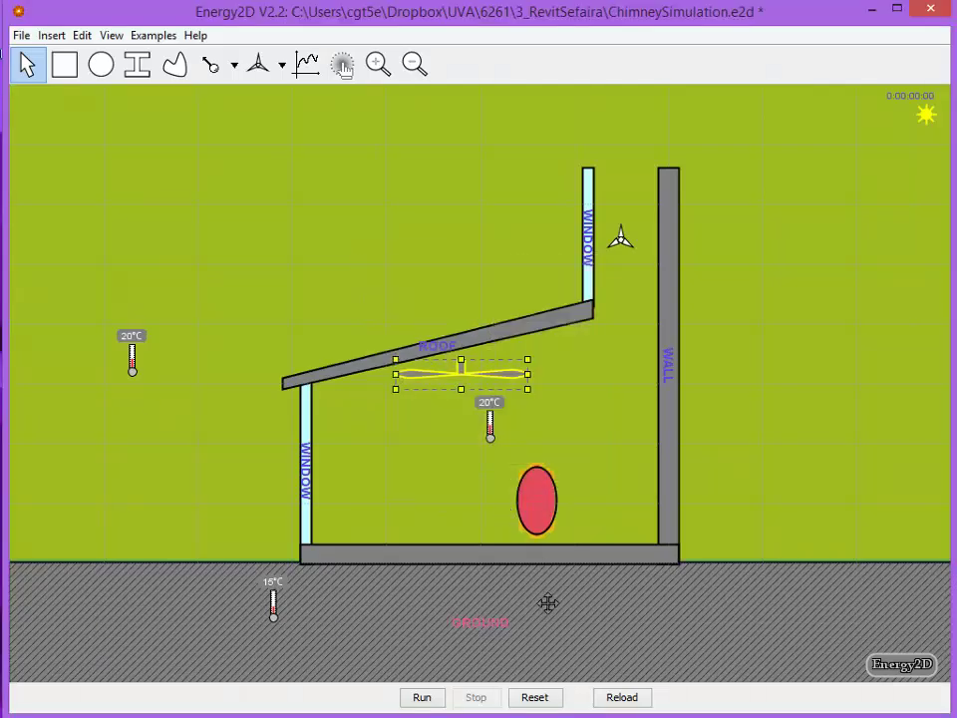
# Run the fan simulation, stop it, and run it again
pyautogui.click(424, 699)
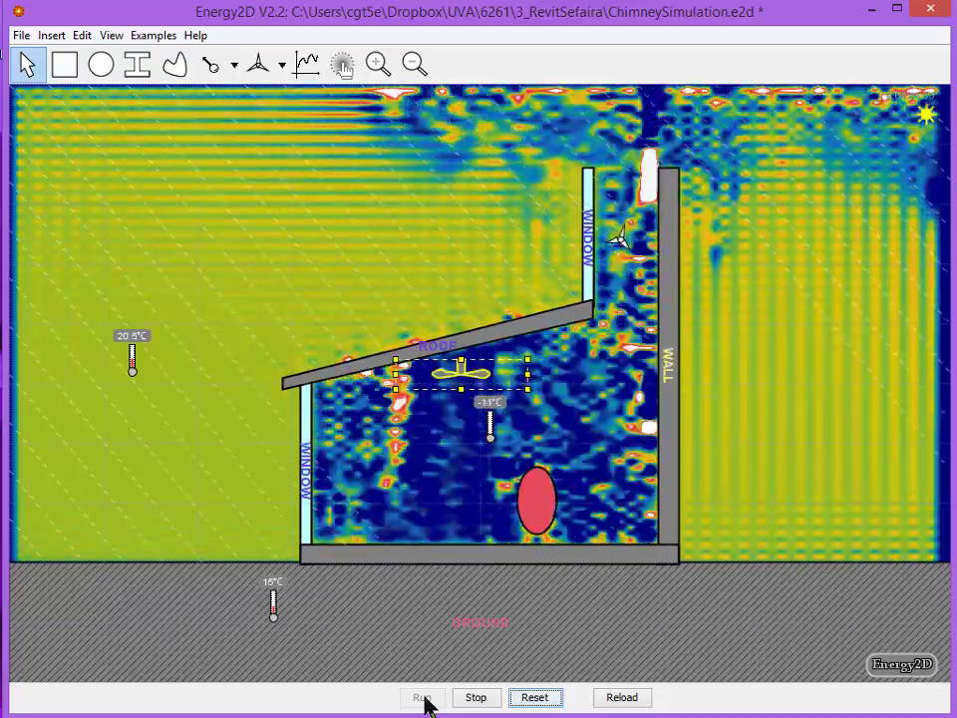
pyautogui.click(477, 698)
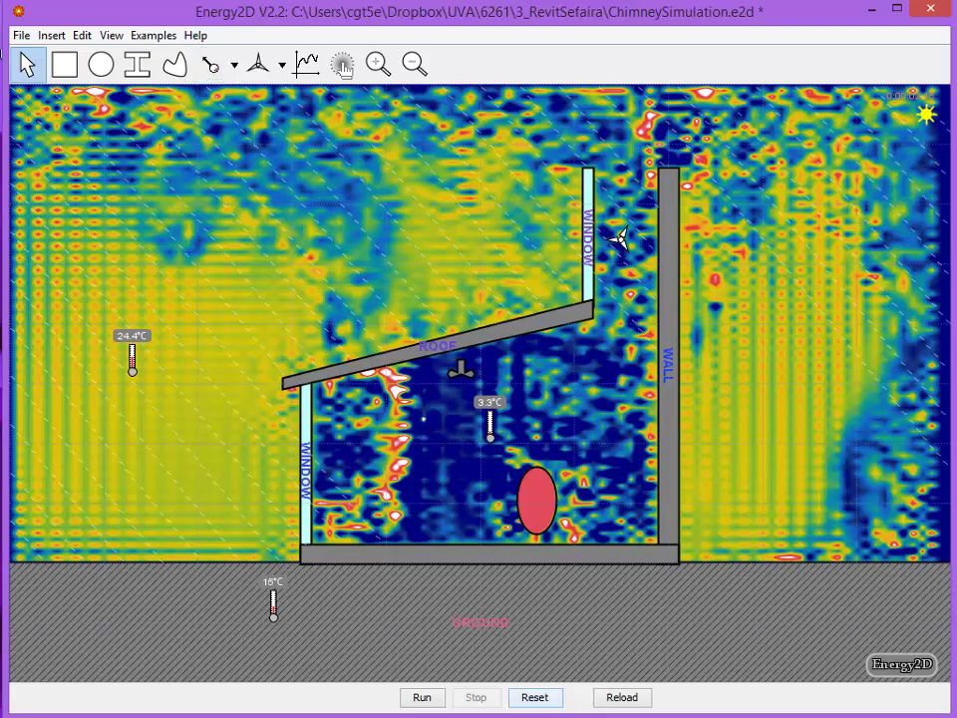
pyautogui.click(420, 698)
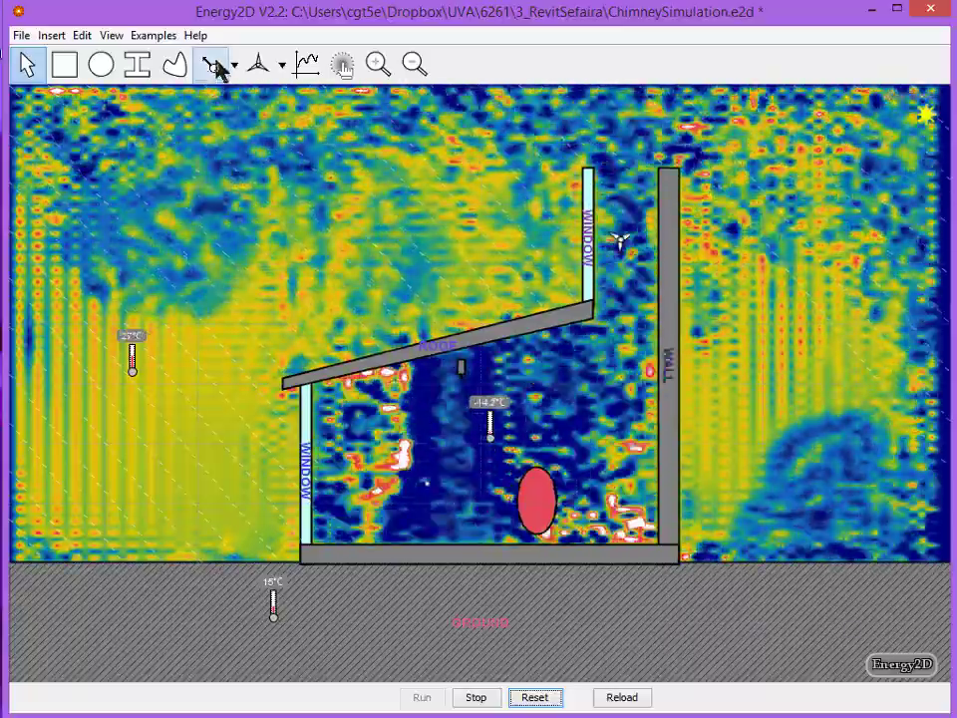
# Place a particle feeder inside the room
pyautogui.click(213, 65)
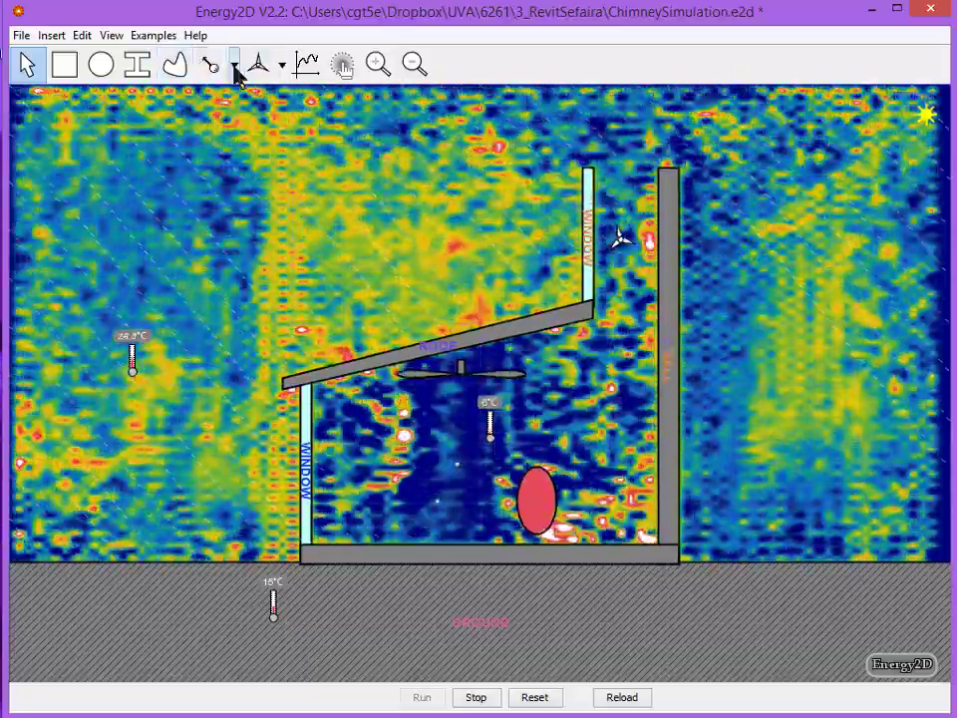
pyautogui.click(234, 66)
pyautogui.click(269, 141)
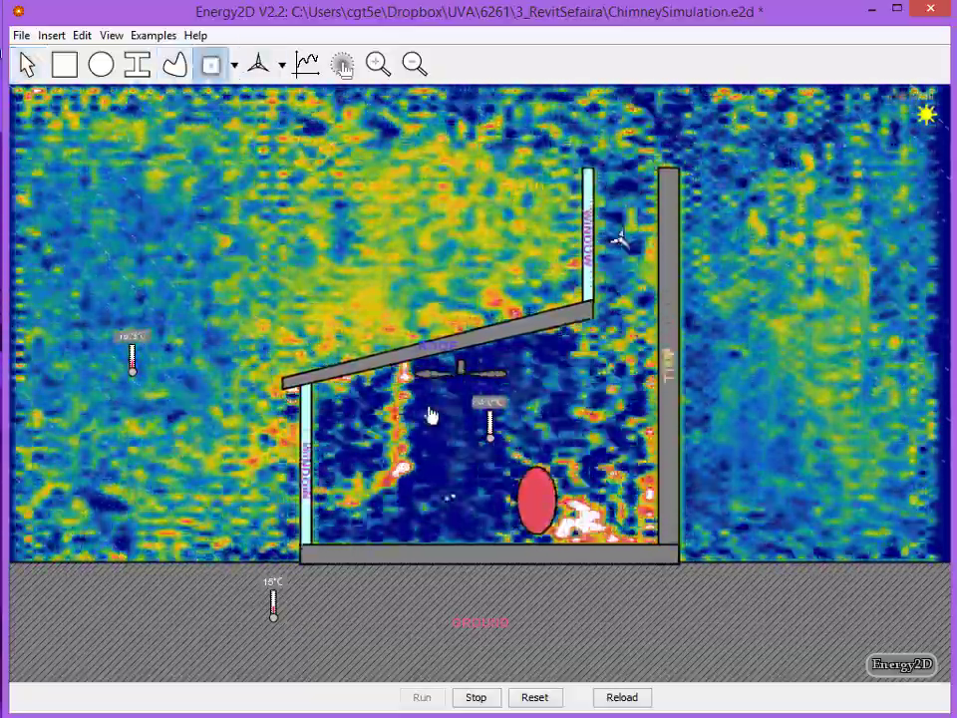
pyautogui.click(423, 407)
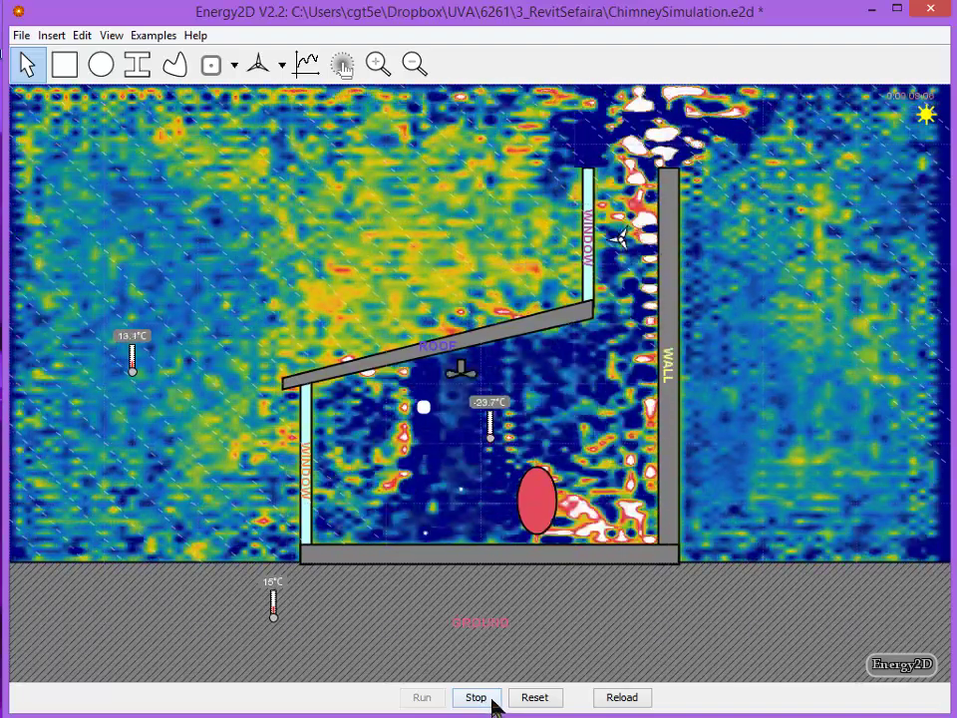
# Reset after the fatal error, slow the fan to -0.1 m/s, then run and stop again
pyautogui.click(485, 701)
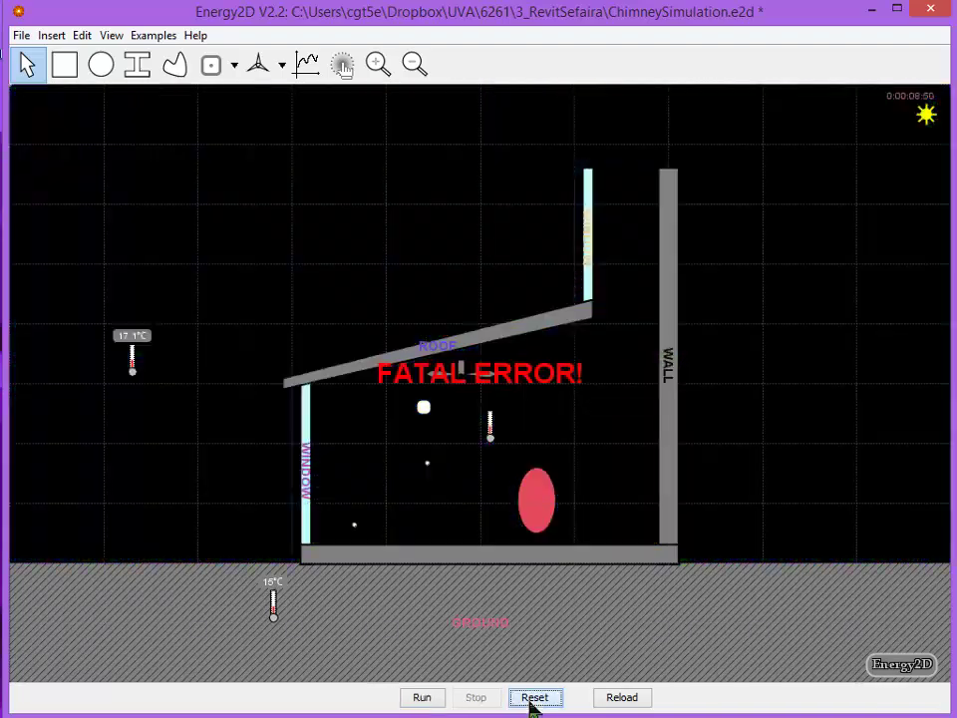
pyautogui.click(534, 701)
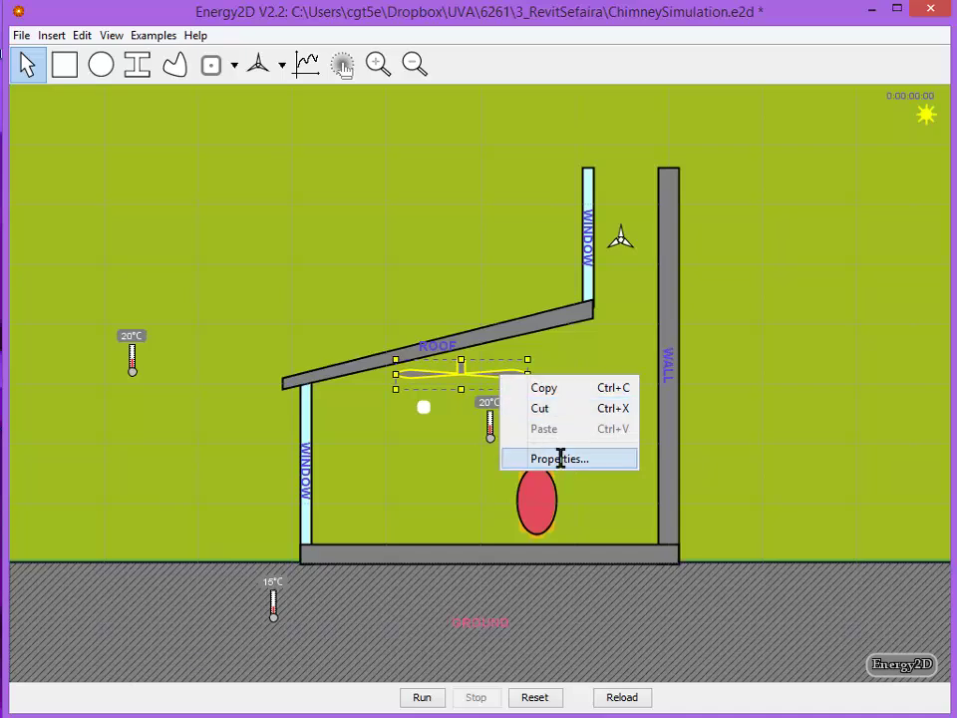
pyautogui.click(560, 459)
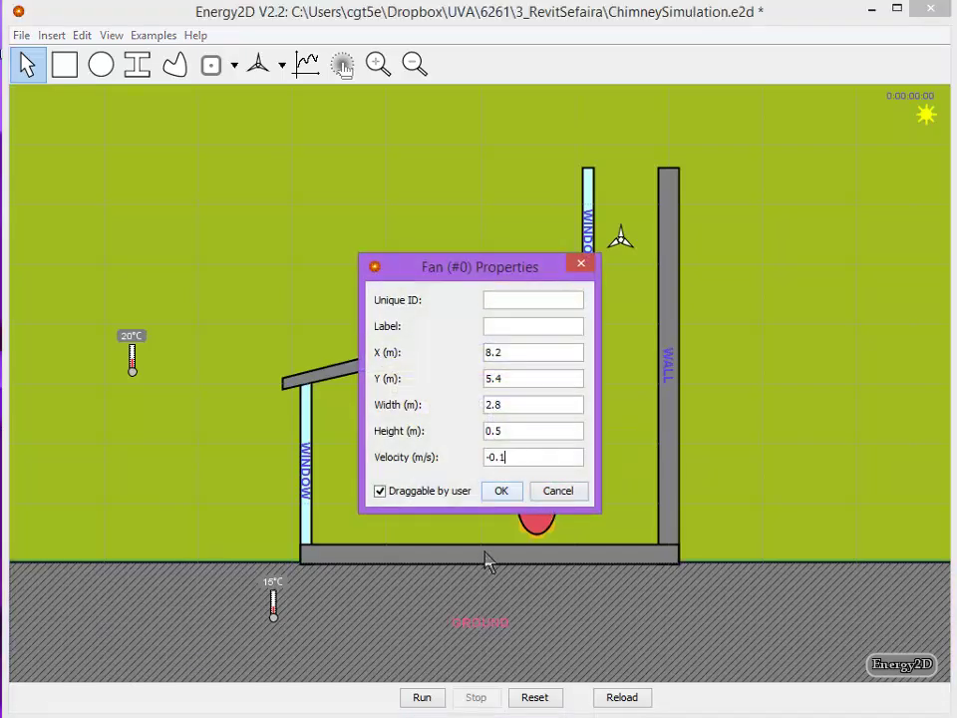
pyautogui.click(501, 490)
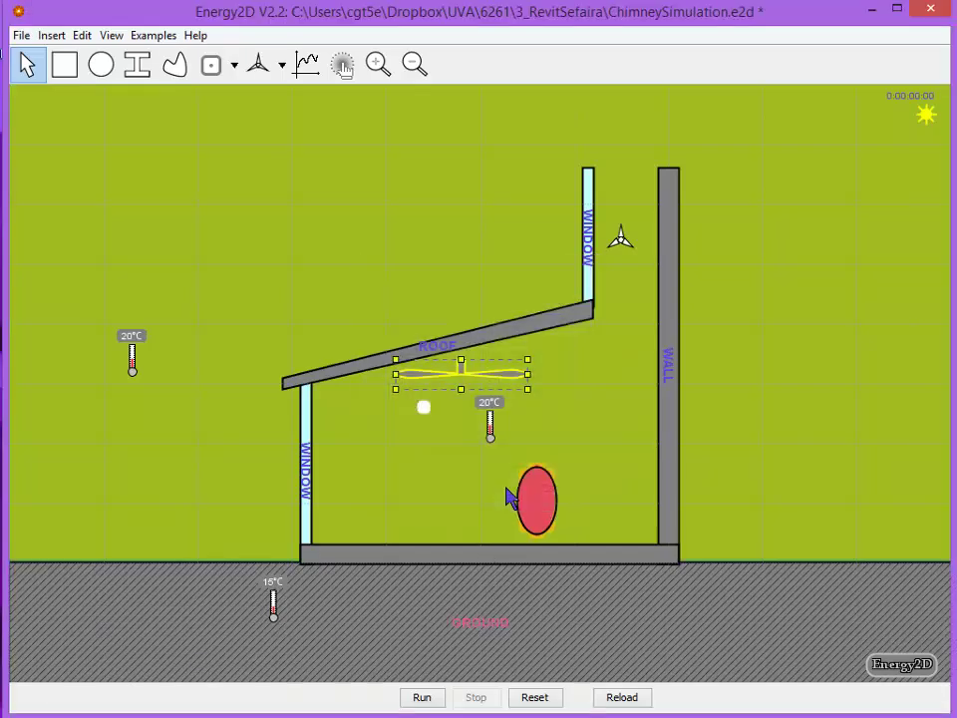
pyautogui.click(420, 697)
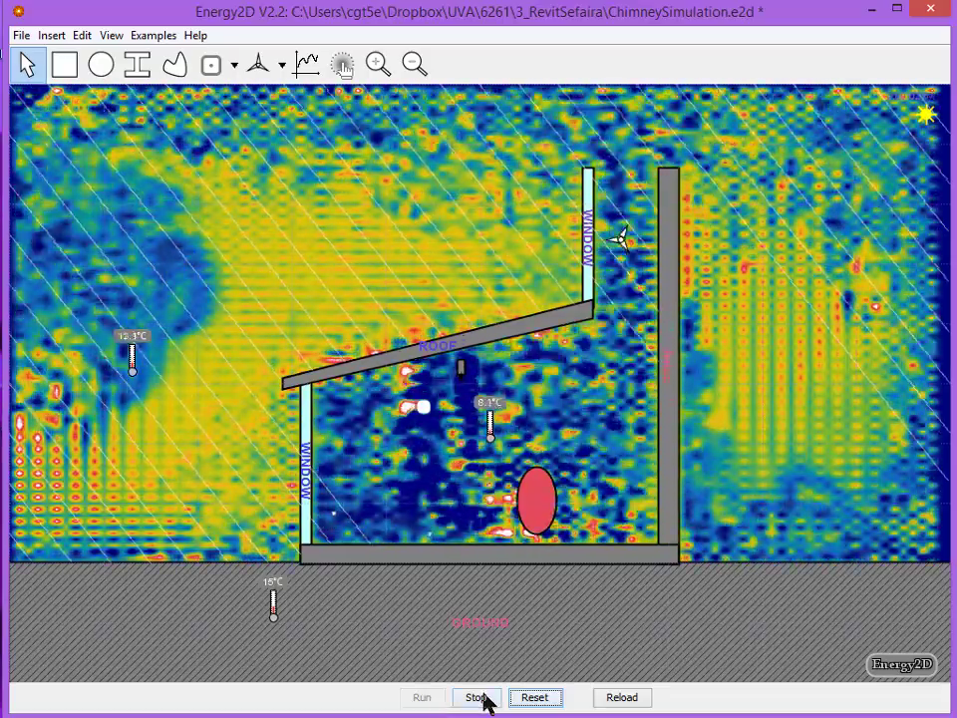
pyautogui.click(484, 700)
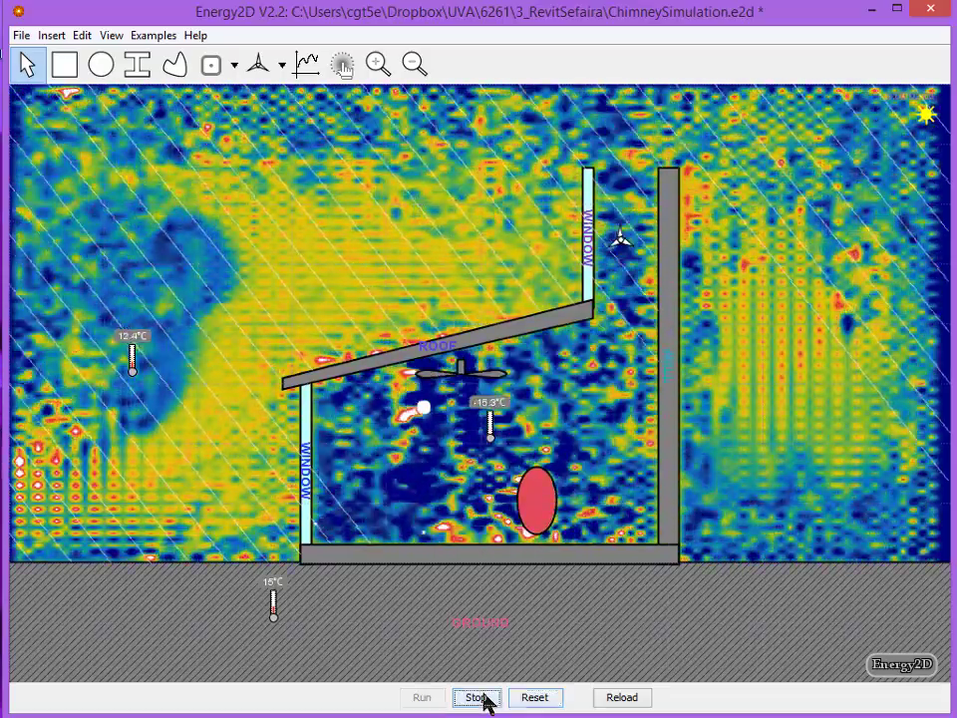